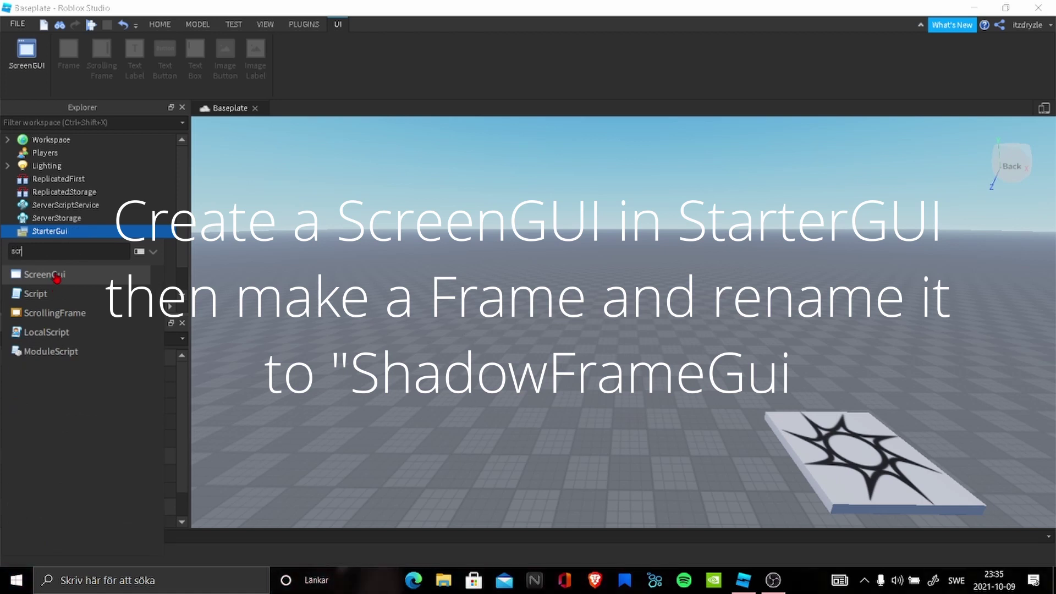
- Insert a ScreenGui into StarterGui and rename it CreditGui
{"action": "left_click", "coordinate": [58, 280]}
{"action": "right_click", "coordinate": [49, 244]}
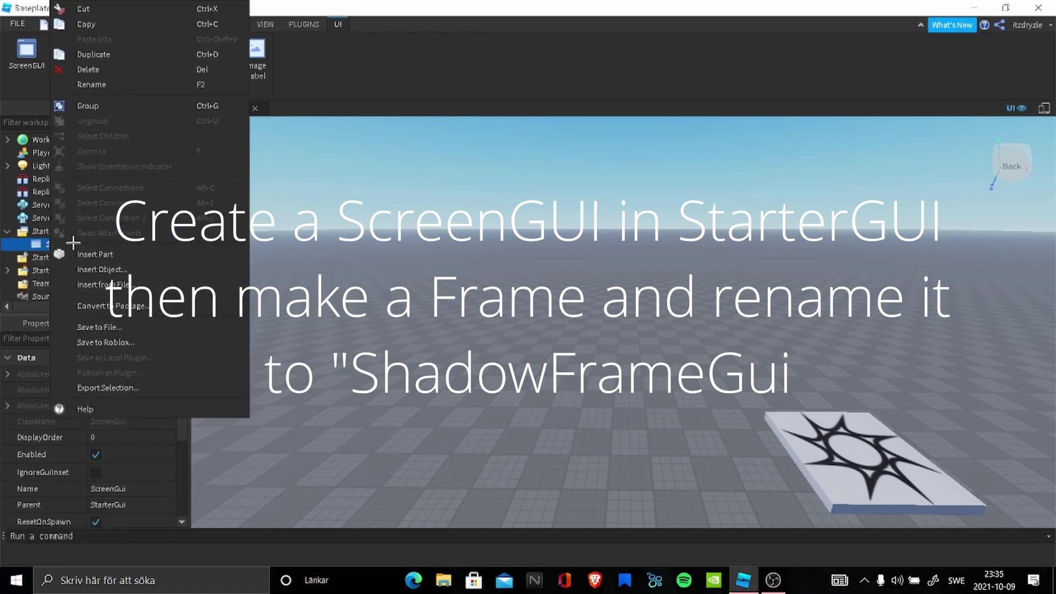
{"action": "left_click", "coordinate": [102, 85]}
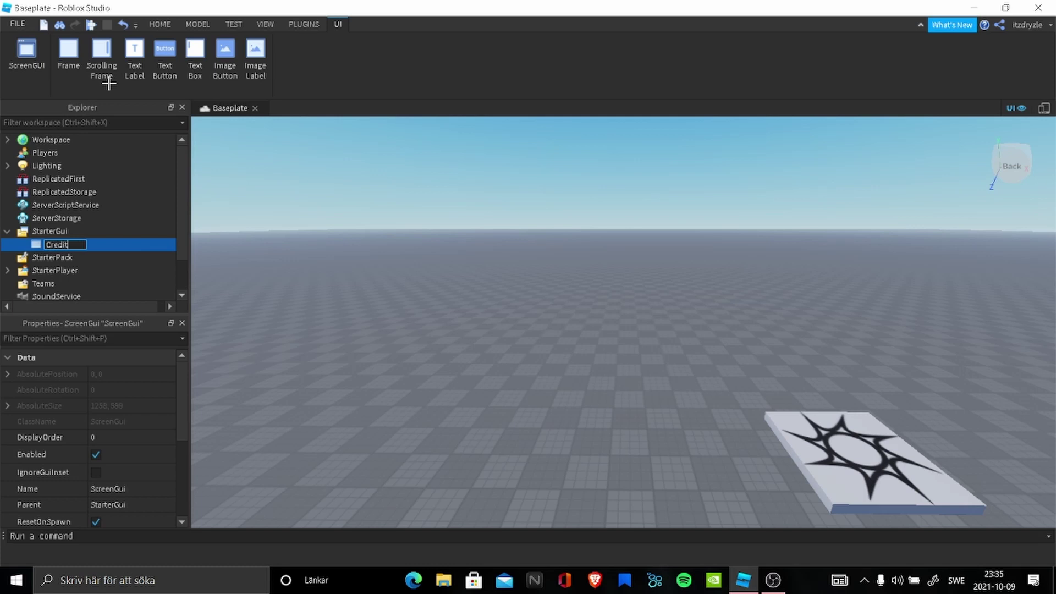
{"action": "type", "text": "CreditGui"}
{"action": "key", "text": "Return"}
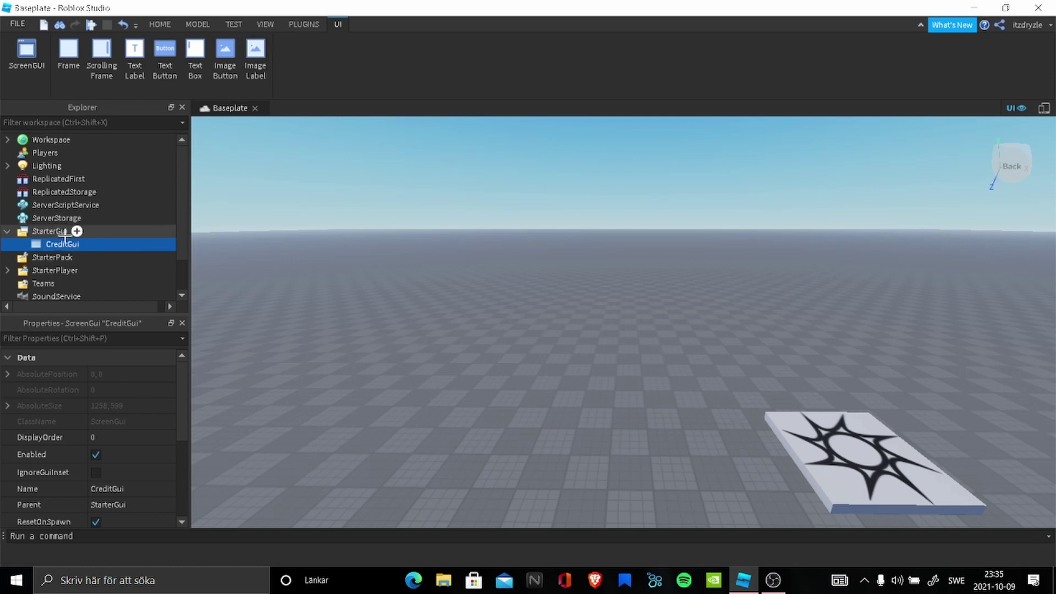
- Add a Frame object inside CreditGui
{"action": "left_click", "coordinate": [85, 243]}
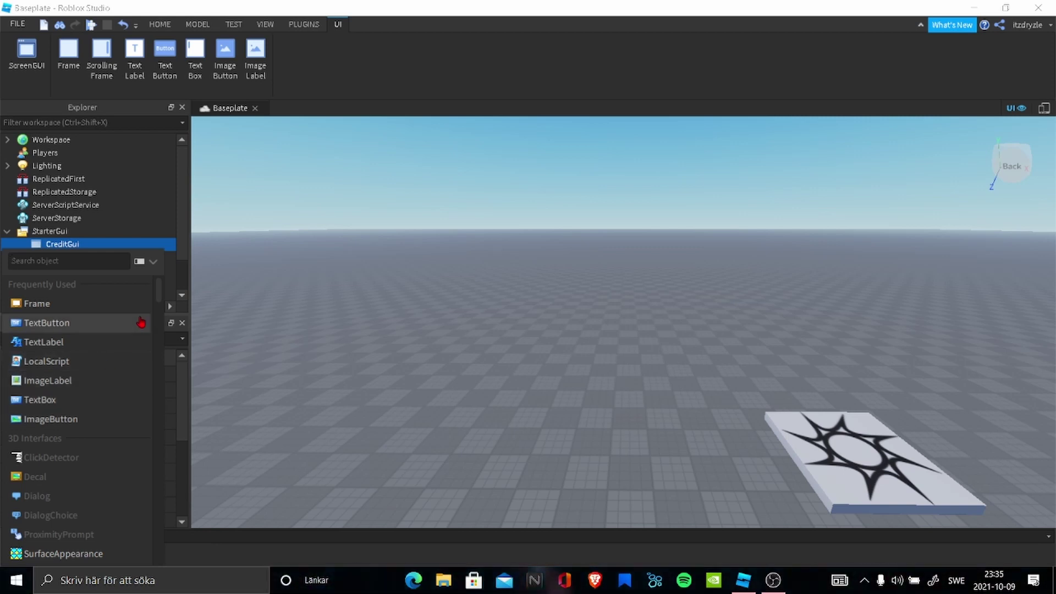
{"action": "type", "text": "Fream"}
{"action": "key", "text": "BackSpace"}
{"action": "key", "text": "BackSpace"}
{"action": "key", "text": "BackSpace"}
{"action": "type", "text": "ame"}
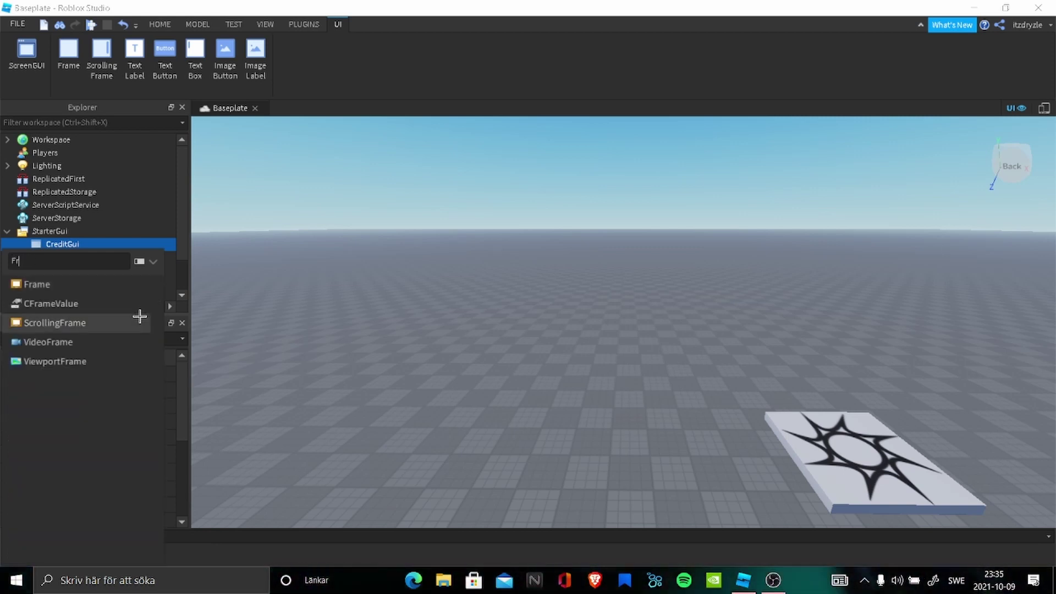
{"action": "key", "text": "Escape"}
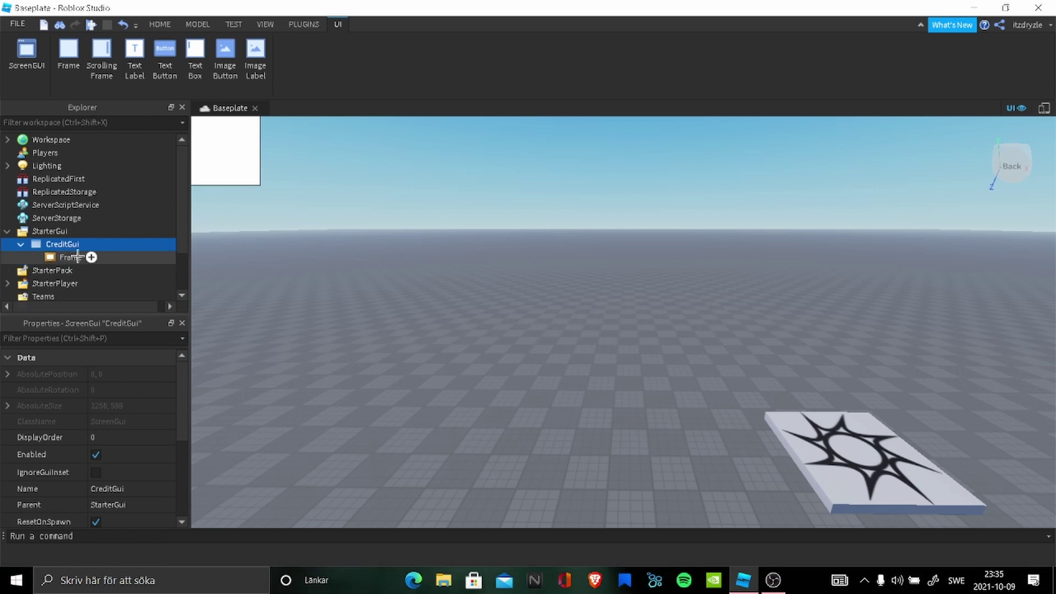
- Set the frame's Size property to 1,0,1,0 so it fills the whole screen
{"action": "left_click", "coordinate": [67, 257]}
{"action": "scroll", "coordinate": [134, 464], "scroll_direction": "down", "scroll_amount": 1}
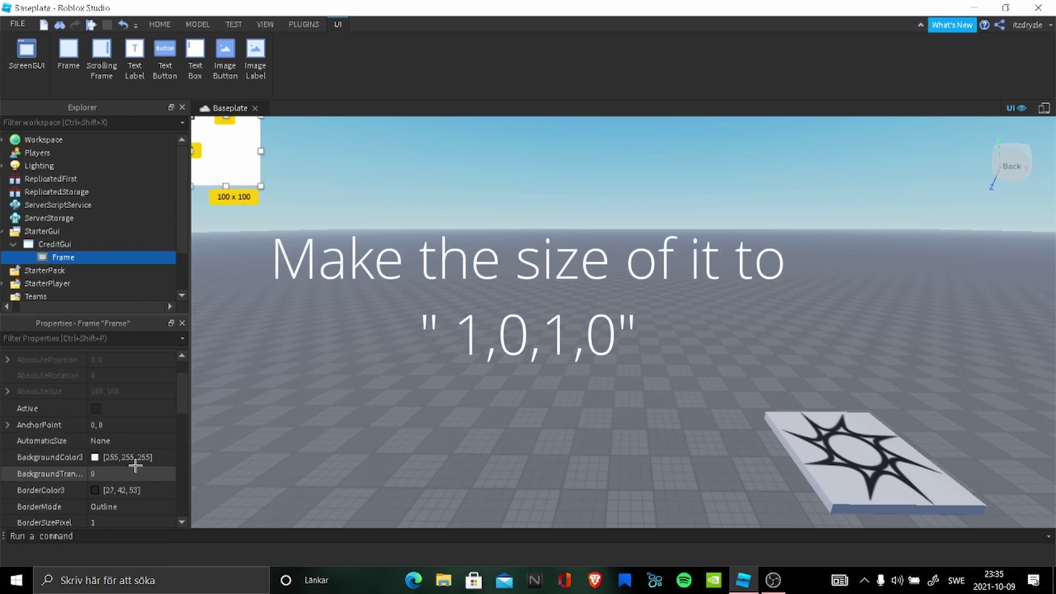
{"action": "scroll", "coordinate": [116, 495], "scroll_direction": "down", "scroll_amount": 3}
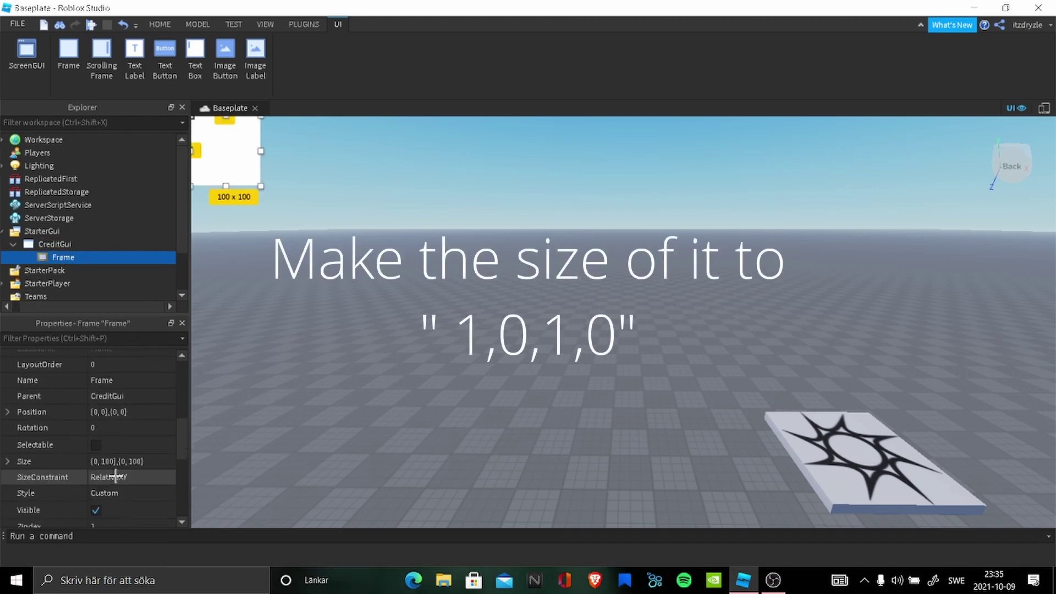
{"action": "left_click", "coordinate": [118, 462]}
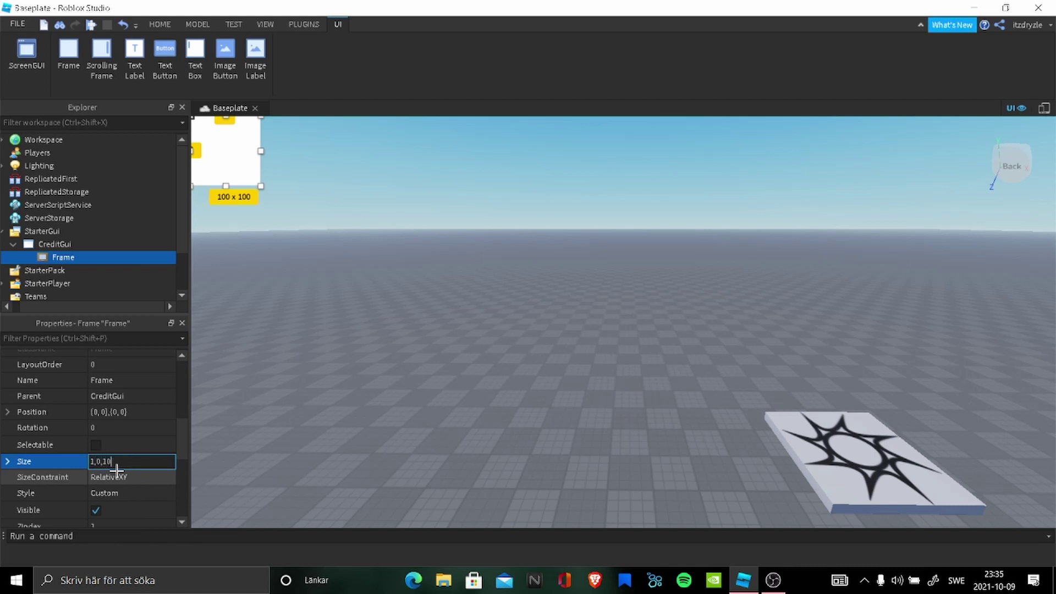
{"action": "key", "text": "Return"}
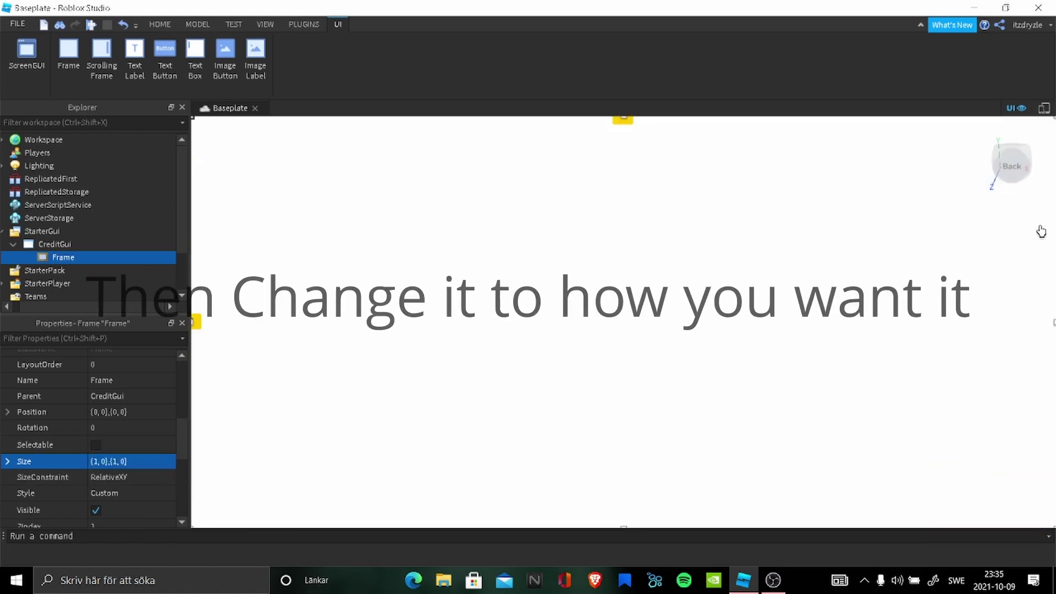
- Shrink the frame to about 600 x 390 and place it near the middle of the viewport, about 282 across and 81 down
{"action": "left_click_drag", "start_coordinate": [1039, 229], "coordinate": [980, 244]}
{"action": "left_click_drag", "start_coordinate": [1000, 137], "coordinate": [785, 265]}
{"action": "left_click", "coordinate": [1004, 165]}
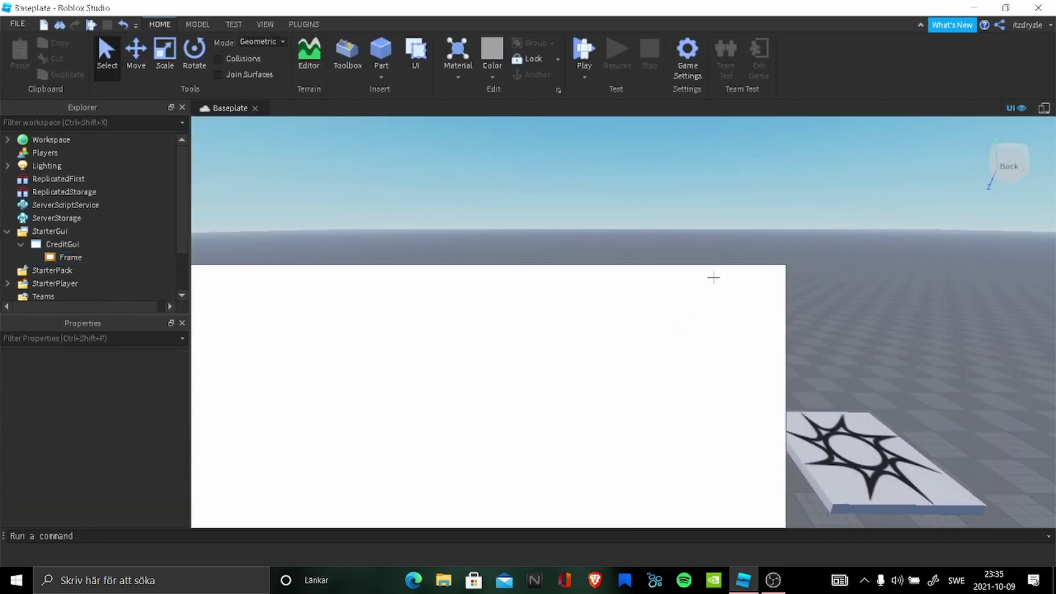
{"action": "left_click", "coordinate": [70, 257]}
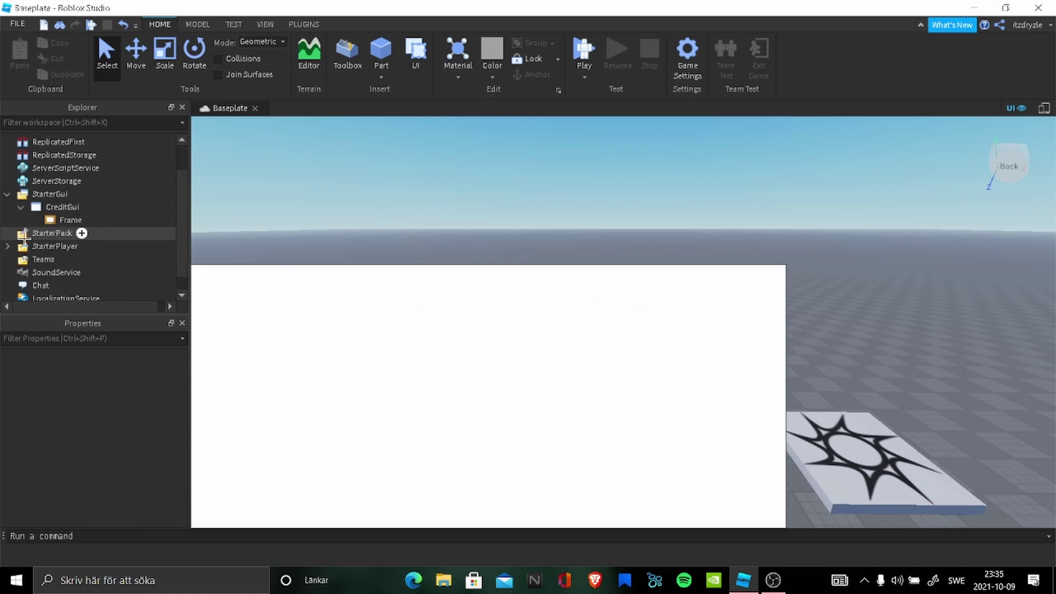
{"action": "left_click_drag", "start_coordinate": [439, 348], "coordinate": [485, 274]}
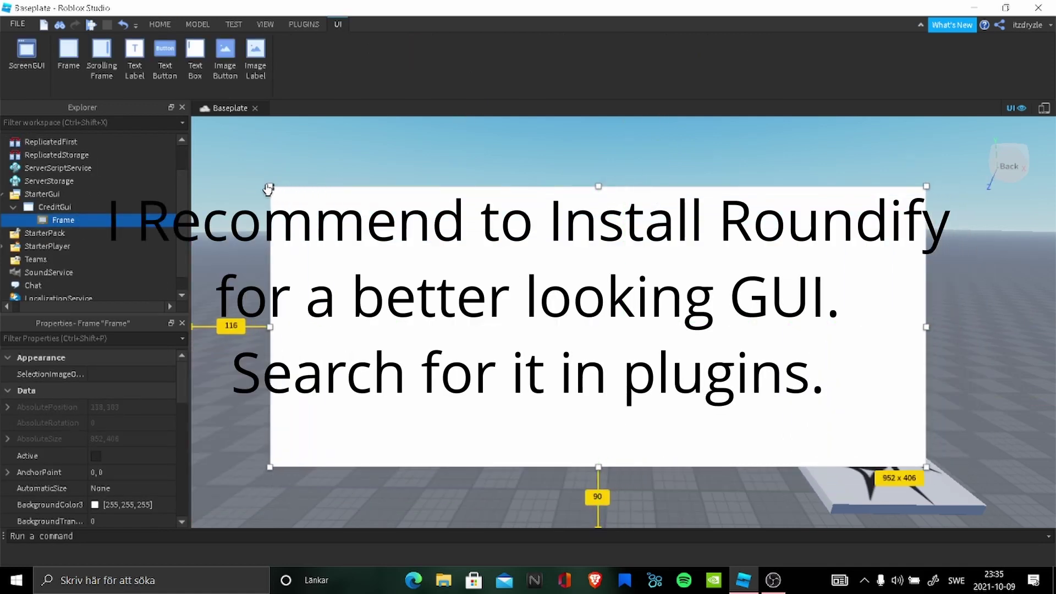
{"action": "left_click_drag", "start_coordinate": [268, 188], "coordinate": [484, 195]}
{"action": "left_click_drag", "start_coordinate": [691, 292], "coordinate": [596, 269]}
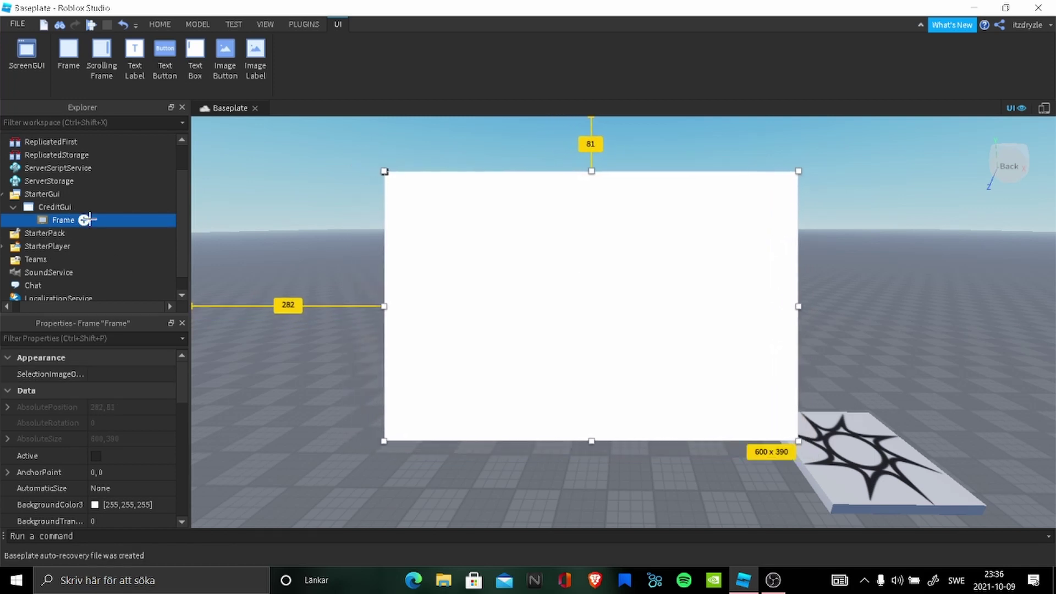
- Round the frame's corners with the Roundify plugin at size 12
{"action": "right_click", "coordinate": [57, 220]}
{"action": "left_click", "coordinate": [23, 221]}
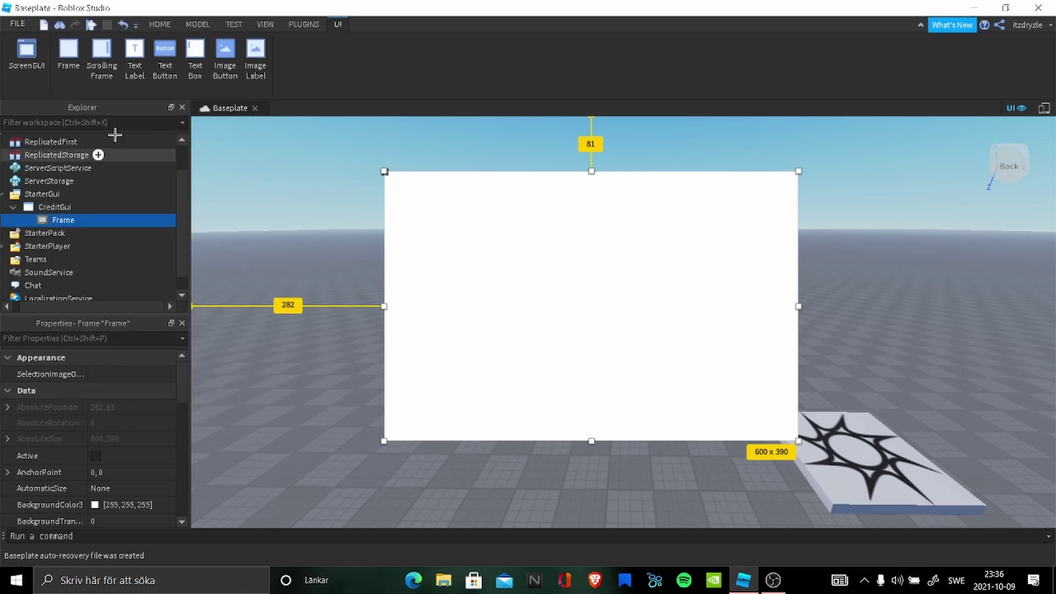
{"action": "left_click", "coordinate": [301, 24]}
{"action": "key", "text": "F2"}
{"action": "left_click", "coordinate": [101, 65]}
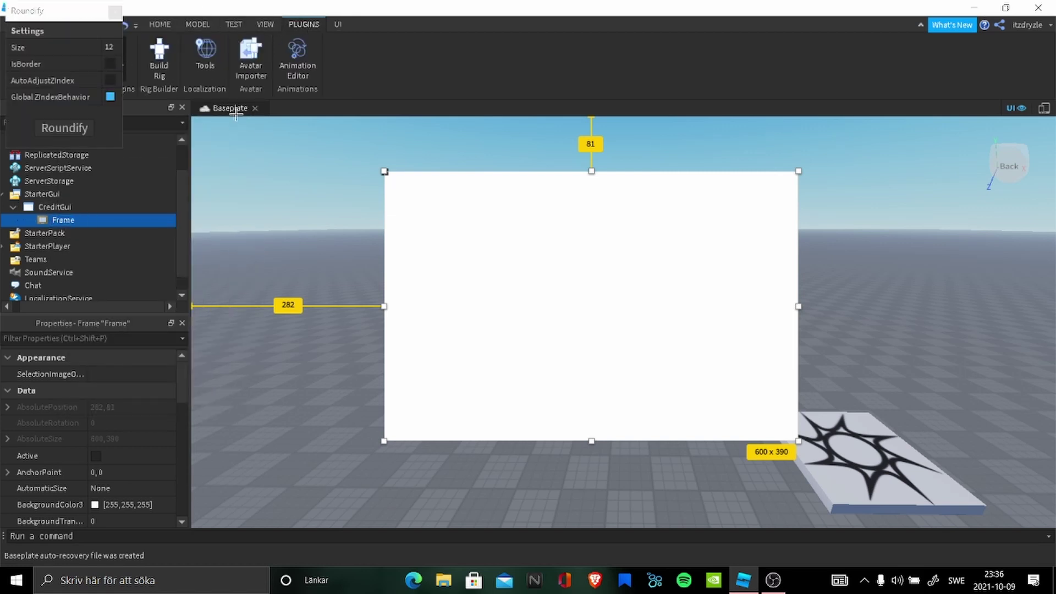
{"action": "left_click", "coordinate": [64, 128]}
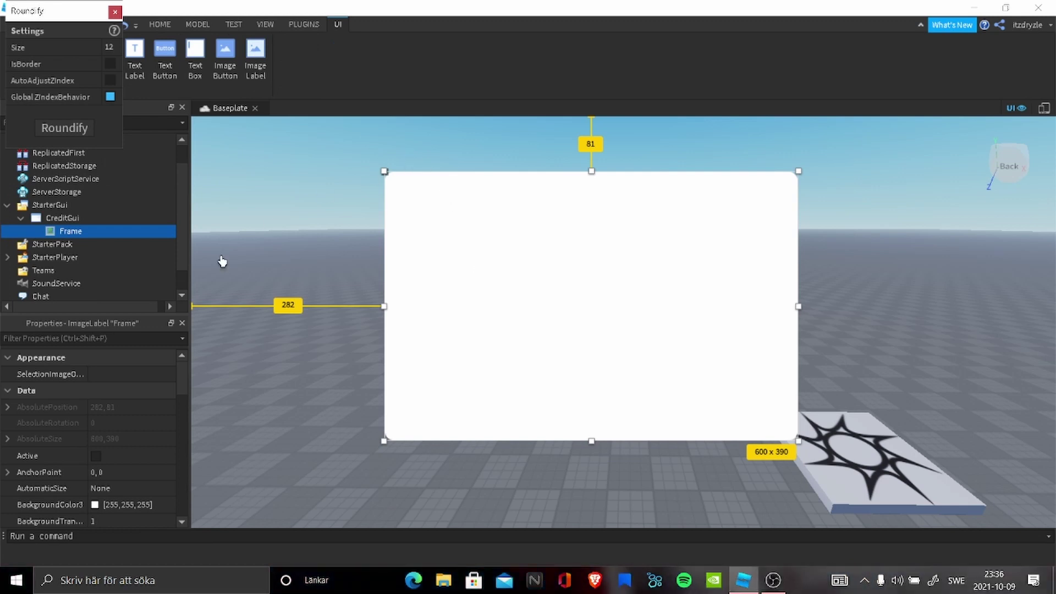
- Set the rounded frame's ImageColor3 to blue, 0, 85, 255
{"action": "scroll", "coordinate": [117, 457], "scroll_direction": "down", "scroll_amount": 10}
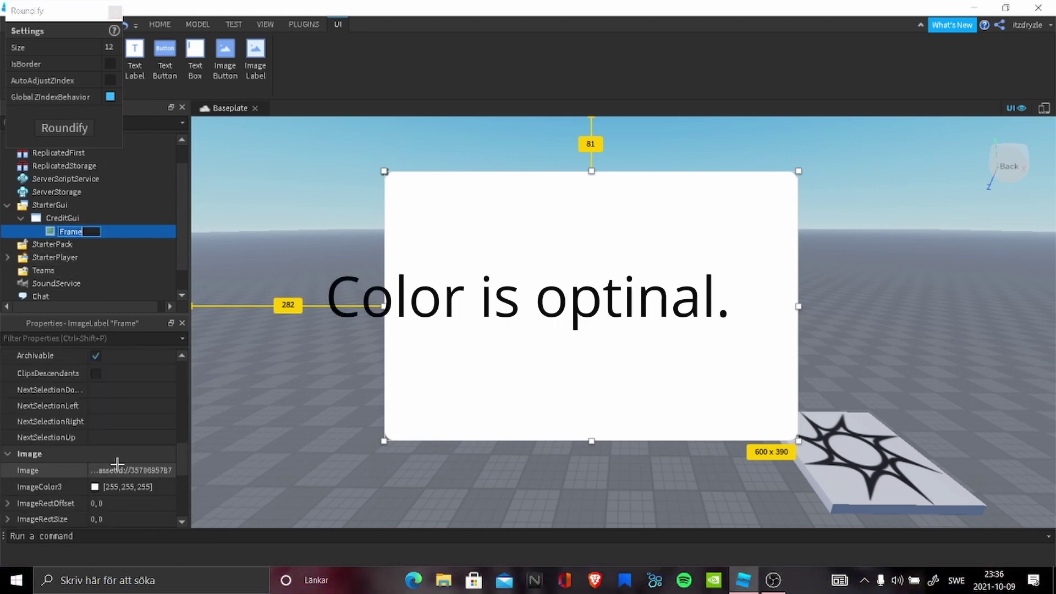
{"action": "left_click", "coordinate": [94, 486]}
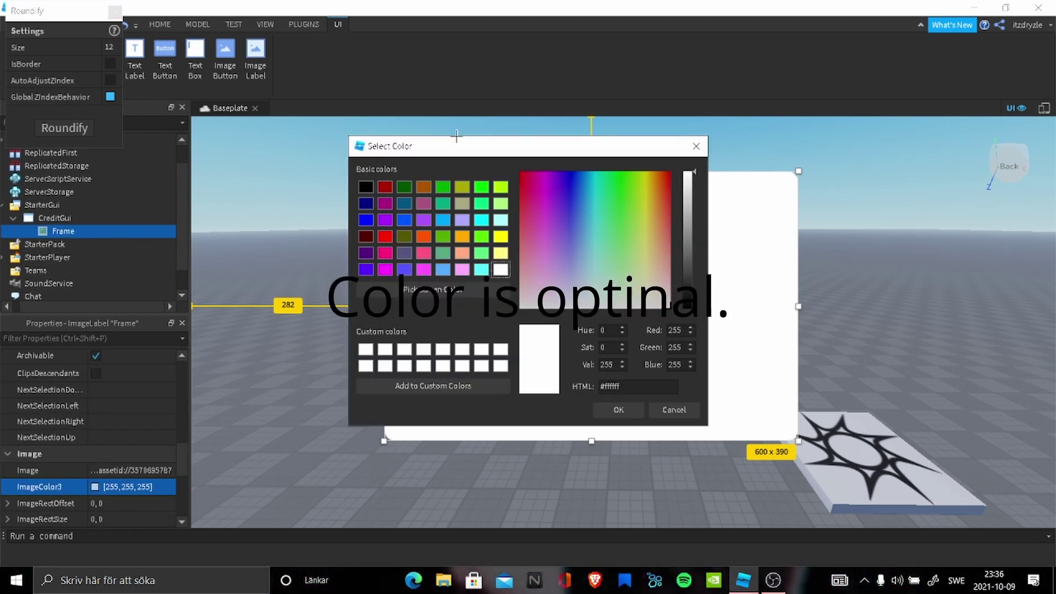
{"action": "left_click_drag", "start_coordinate": [429, 146], "coordinate": [787, 293]}
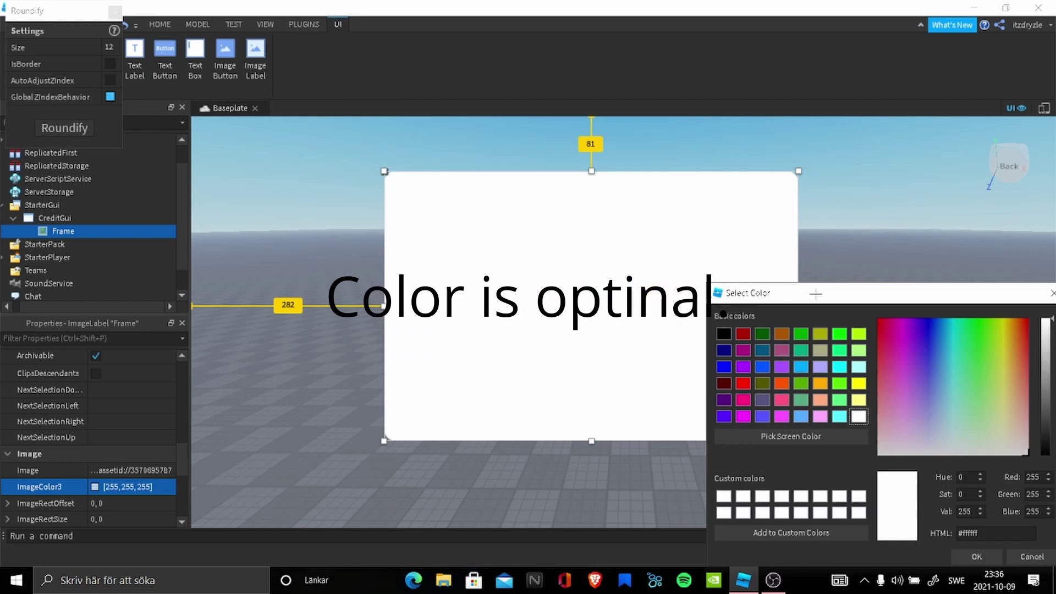
{"action": "left_click", "coordinate": [764, 368]}
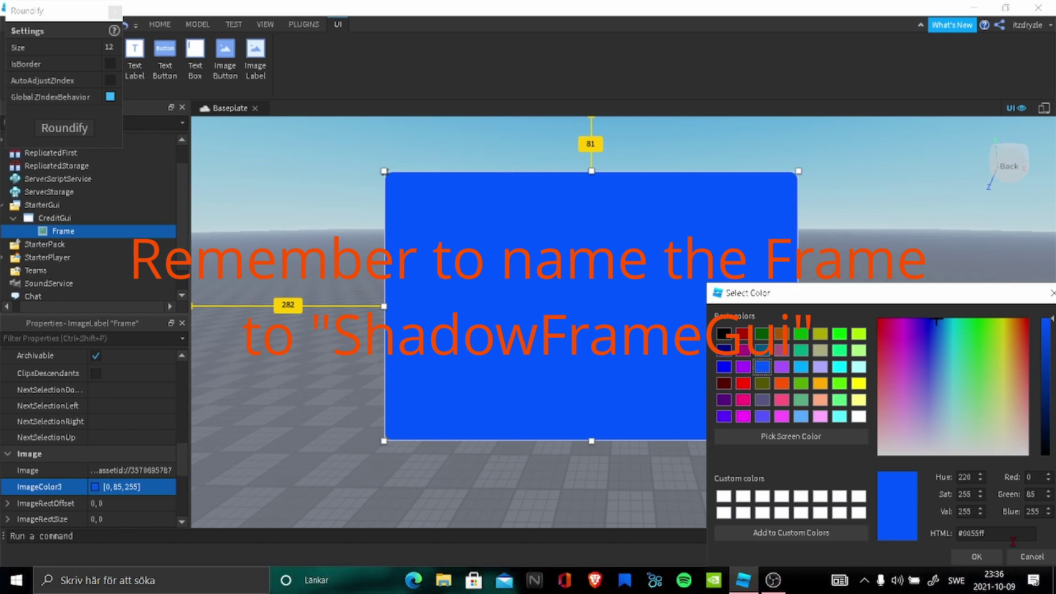
{"action": "key", "text": "Return"}
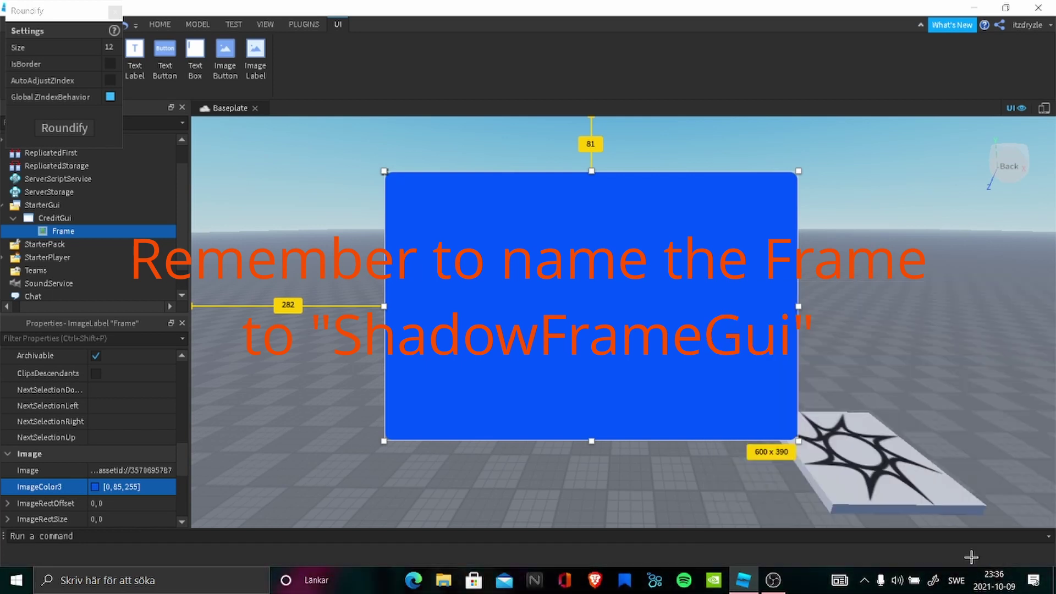
- Close the Roundify window and rename the blue frame ShadowFrameGui
{"action": "right_click", "coordinate": [64, 227]}
{"action": "left_click", "coordinate": [55, 230]}
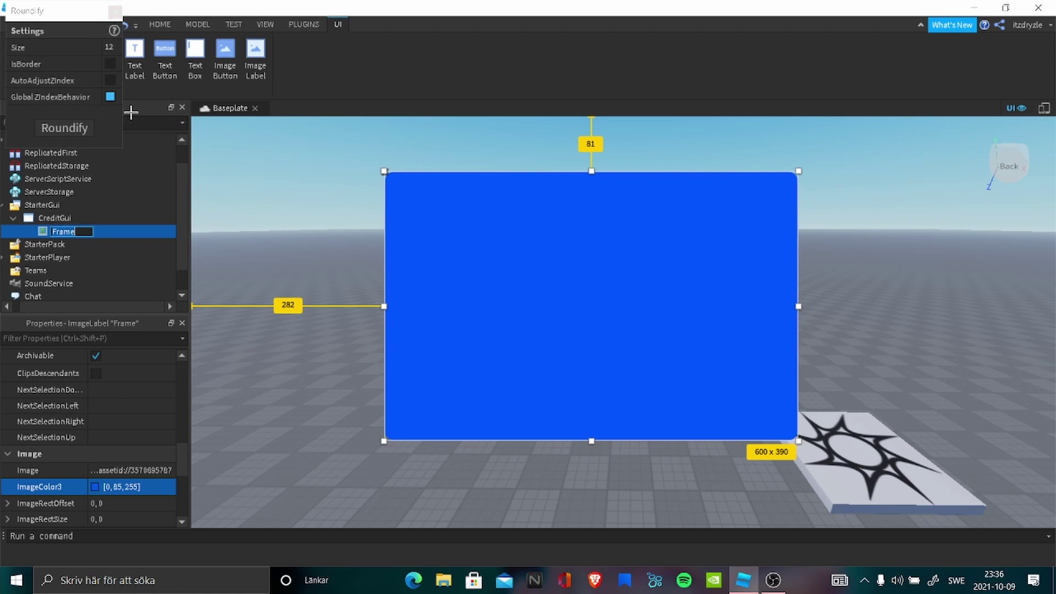
{"action": "left_click", "coordinate": [114, 13]}
{"action": "right_click", "coordinate": [61, 230]}
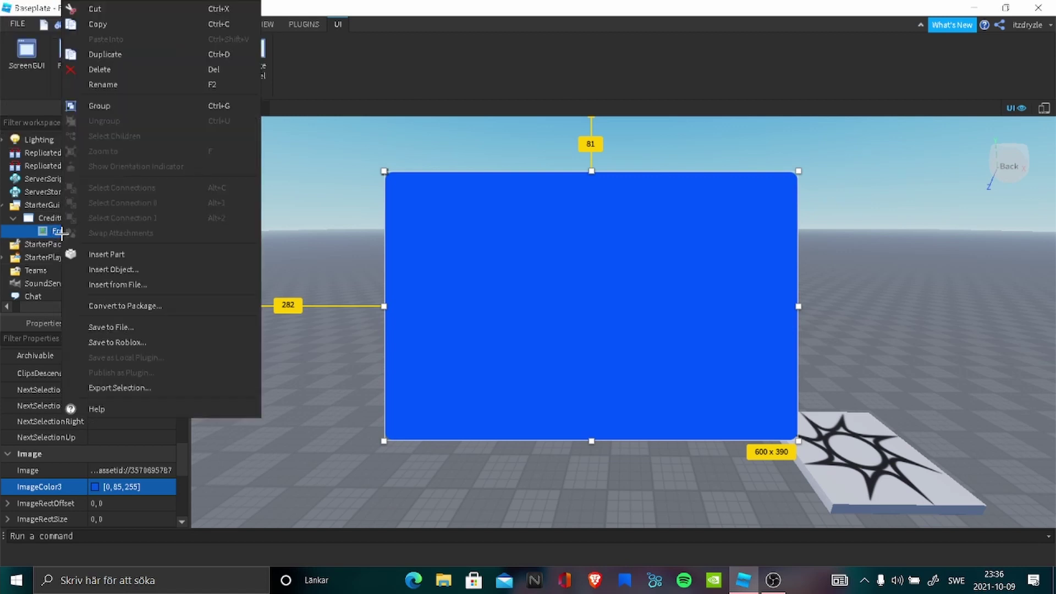
{"action": "left_click", "coordinate": [46, 230]}
{"action": "left_click", "coordinate": [66, 234]}
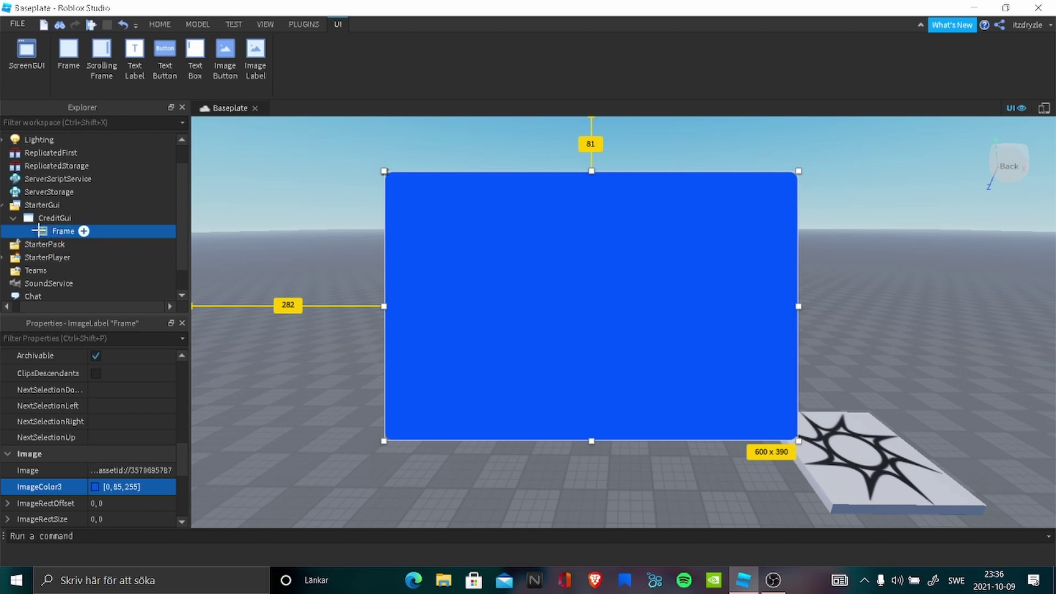
{"action": "right_click", "coordinate": [39, 231]}
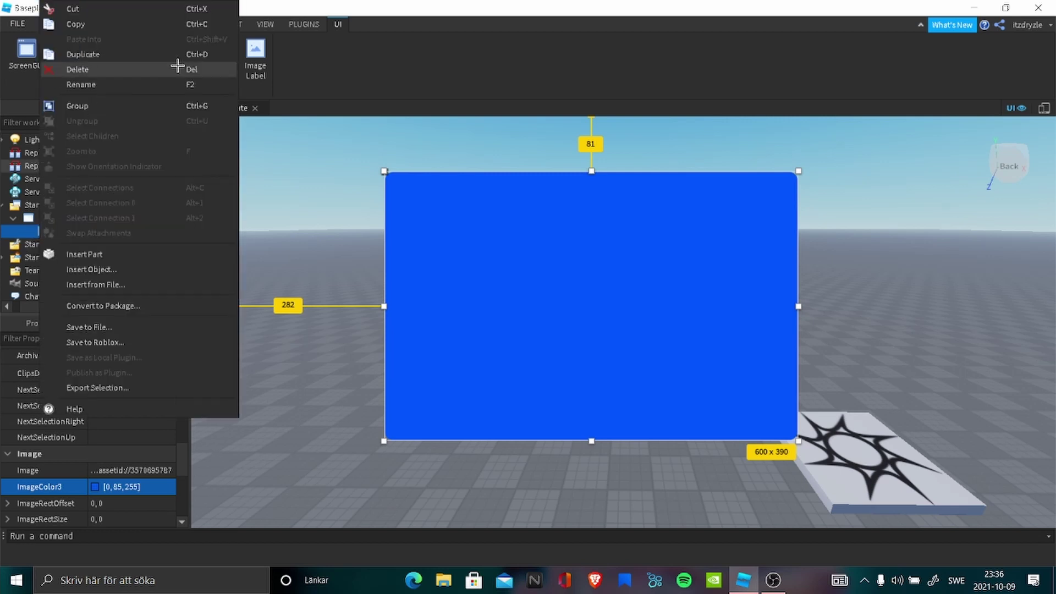
{"action": "left_click", "coordinate": [110, 85]}
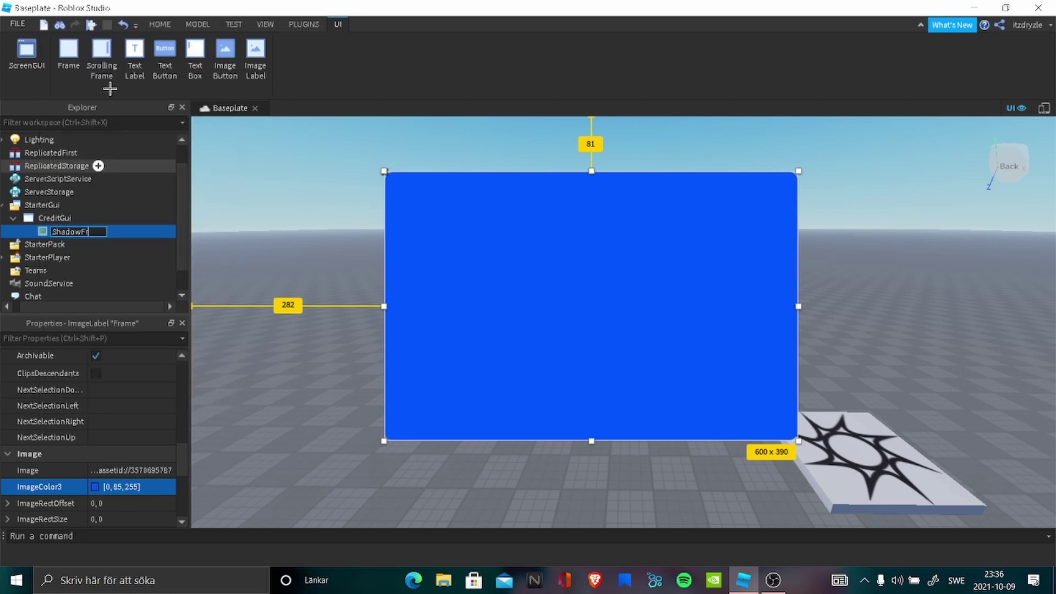
{"action": "key", "text": "Return"}
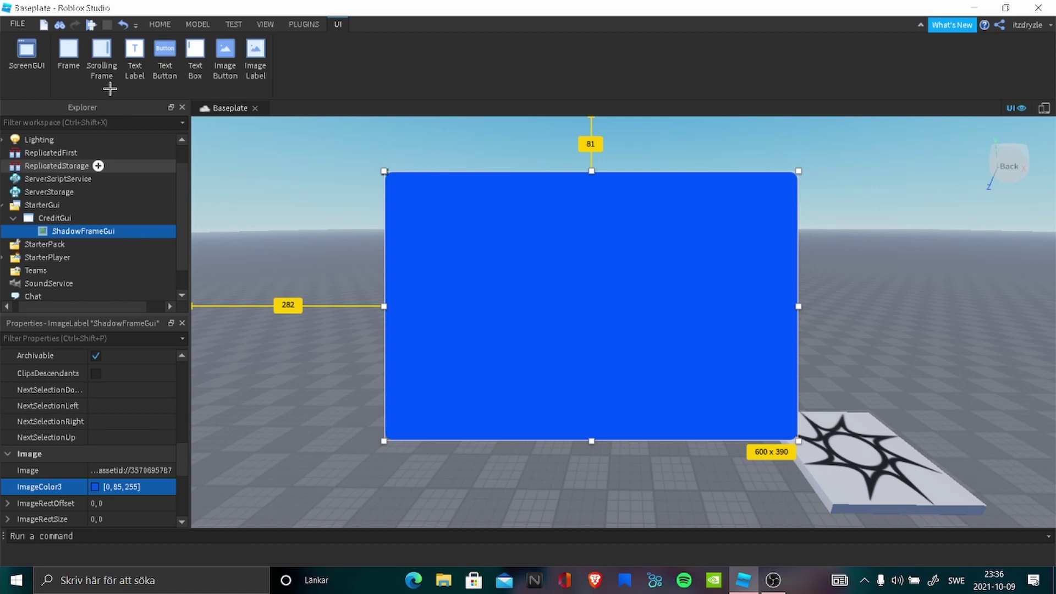
- Nest a duplicate of ShadowFrameGui inside the original, resized to about 600 x 389 so it covers its parent
{"action": "key", "text": "ctrl+d"}
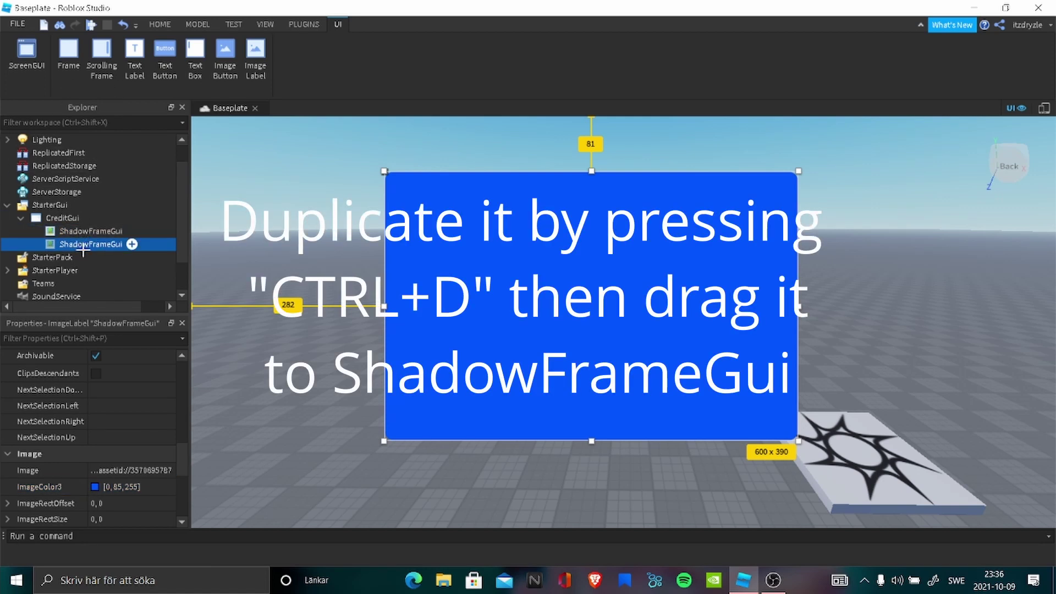
{"action": "left_click_drag", "start_coordinate": [83, 250], "coordinate": [89, 237]}
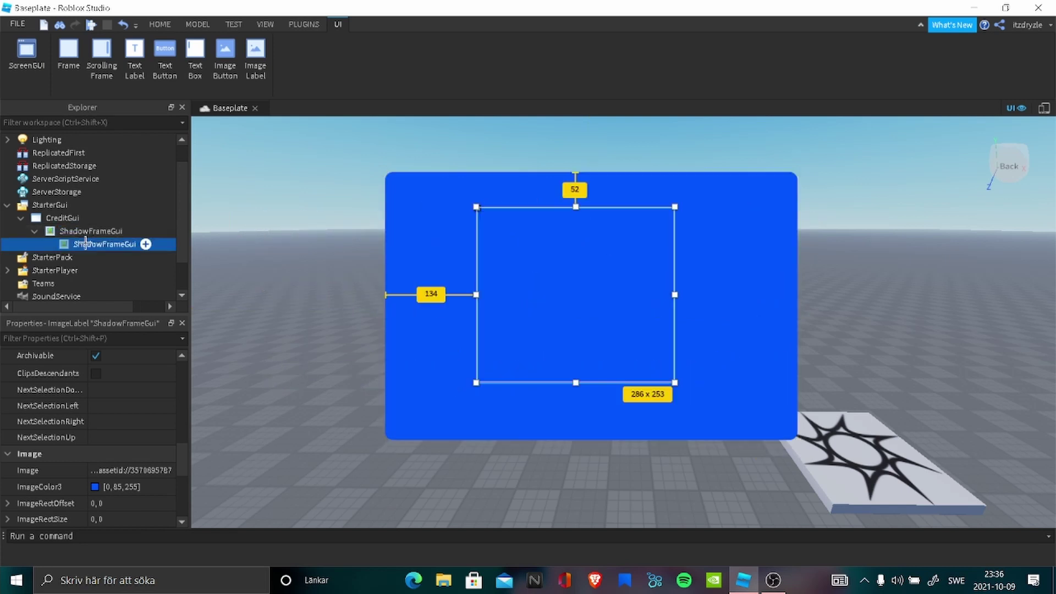
{"action": "left_click_drag", "start_coordinate": [542, 320], "coordinate": [460, 277]}
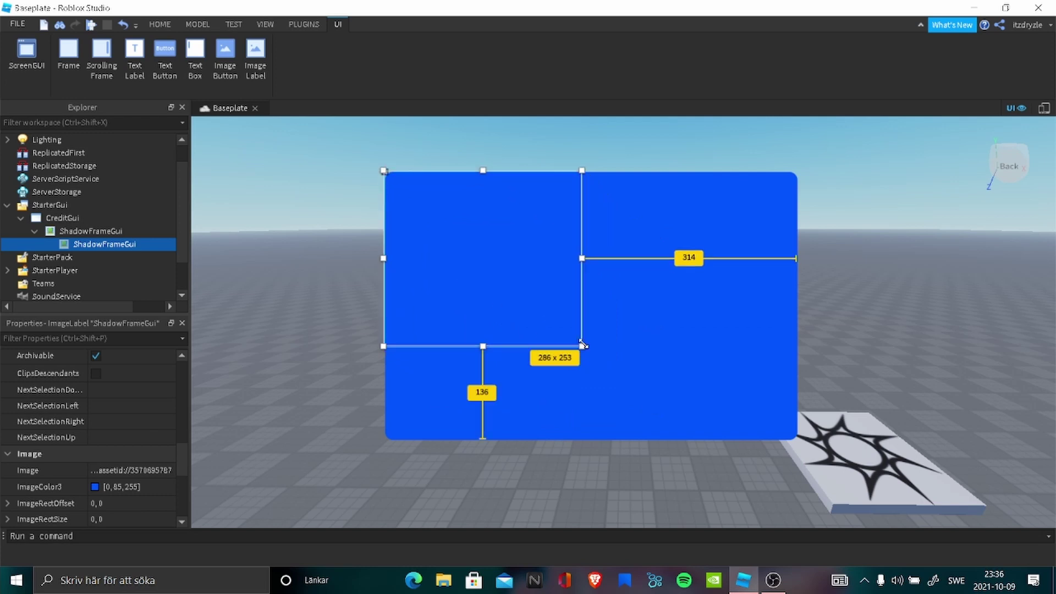
{"action": "left_click_drag", "start_coordinate": [582, 345], "coordinate": [798, 438]}
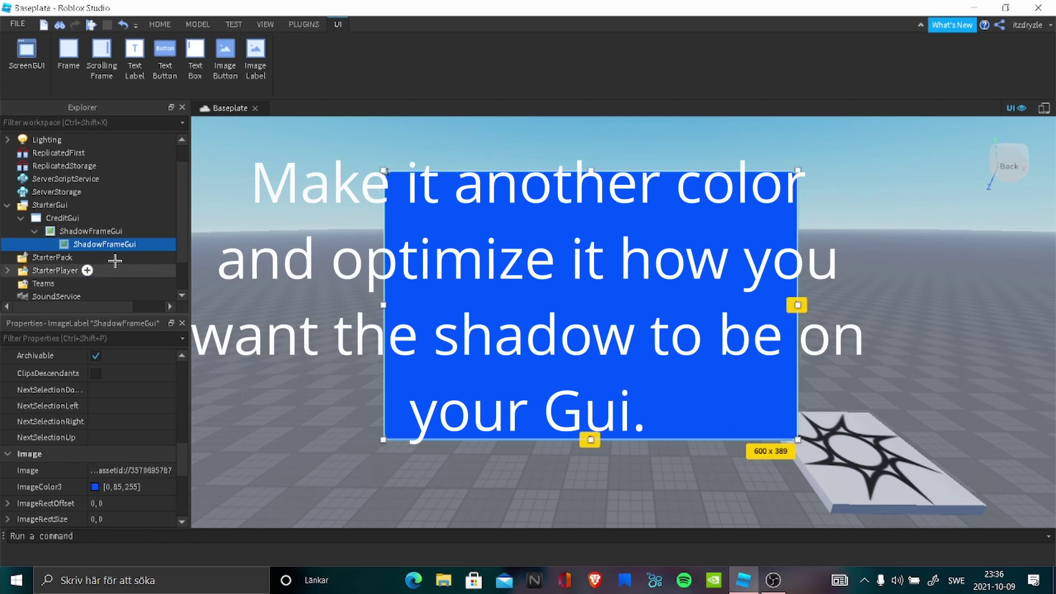
- Rename the nested ShadowFrameGui copy MainFrameGui
{"action": "right_click", "coordinate": [142, 242]}
{"action": "left_click", "coordinate": [238, 87]}
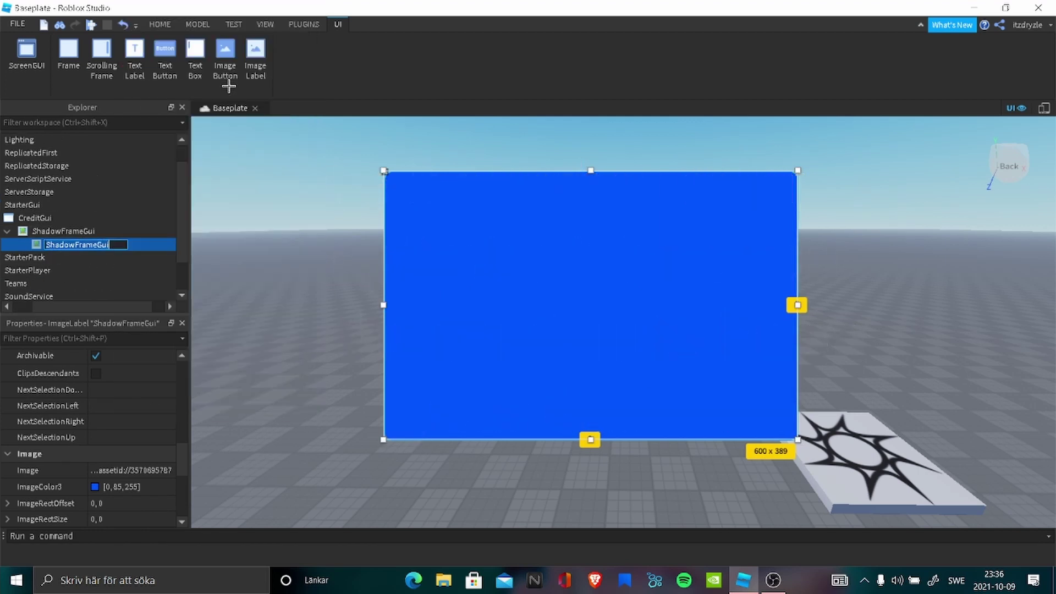
{"action": "type", "text": "MainGu"}
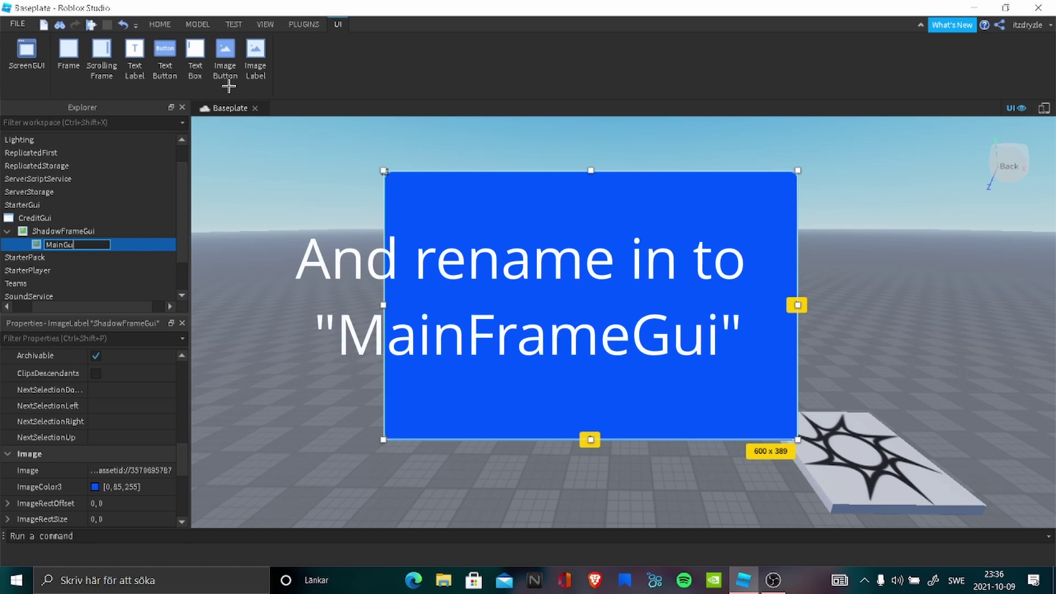
{"action": "type", "text": "i"}
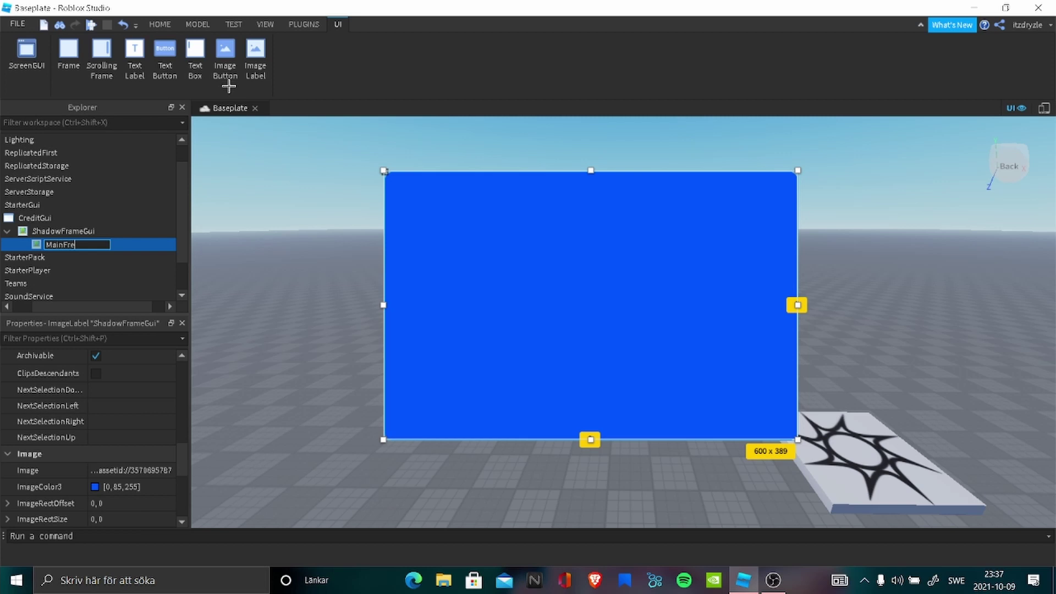
{"action": "type", "text": "i"}
{"action": "key", "text": "Return"}
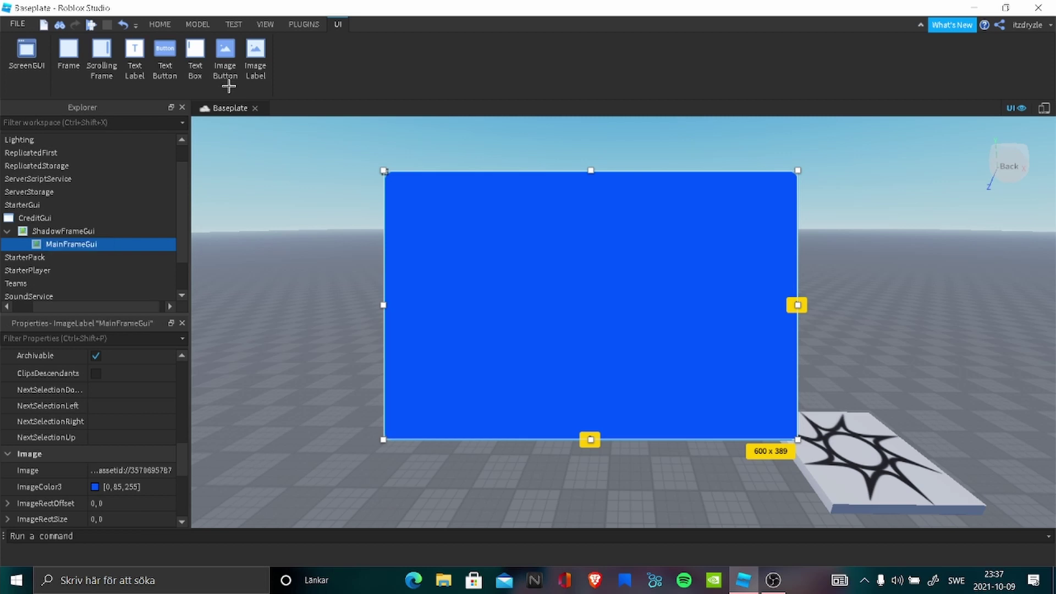
- Set MainFrameGui's ImageColor3 to 0, 85, 127 and shorten it from below to about 600 x 373
{"action": "left_click", "coordinate": [127, 487]}
{"action": "left_click", "coordinate": [95, 487]}
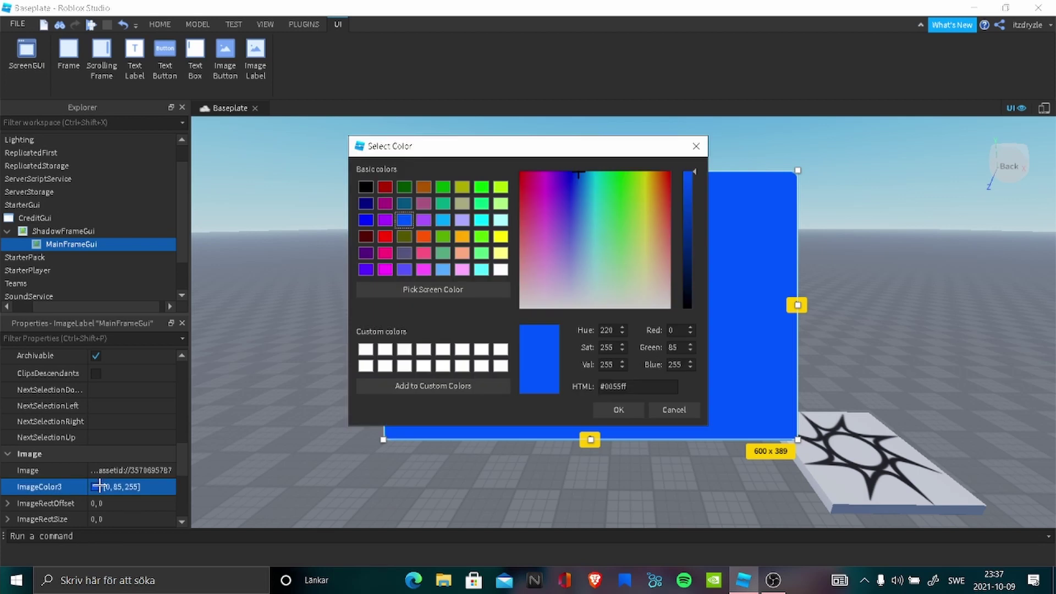
{"action": "left_click", "coordinate": [404, 204]}
{"action": "left_click", "coordinate": [619, 410]}
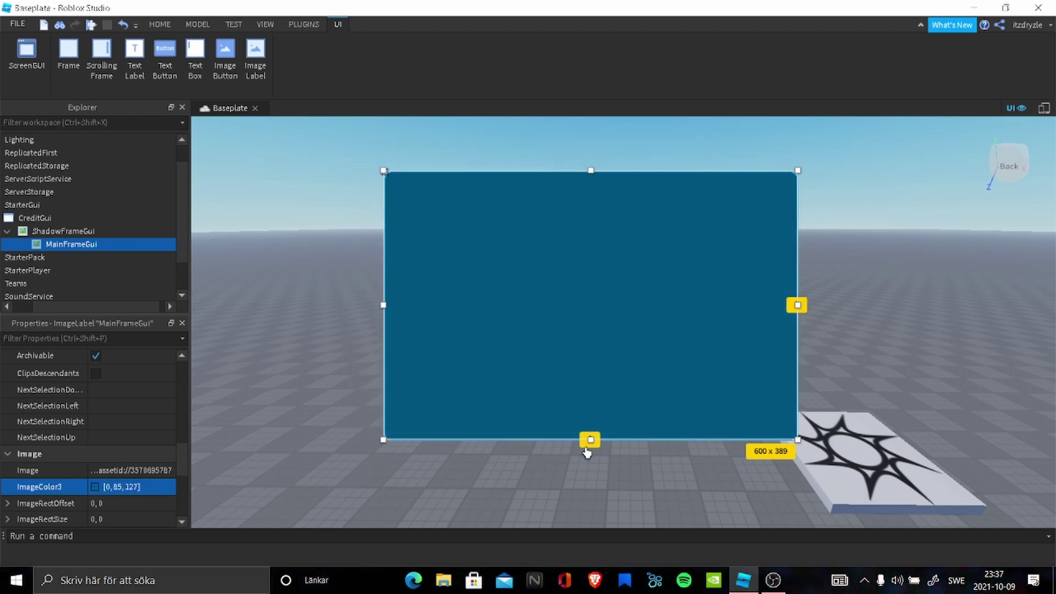
{"action": "left_click_drag", "start_coordinate": [590, 440], "coordinate": [590, 433]}
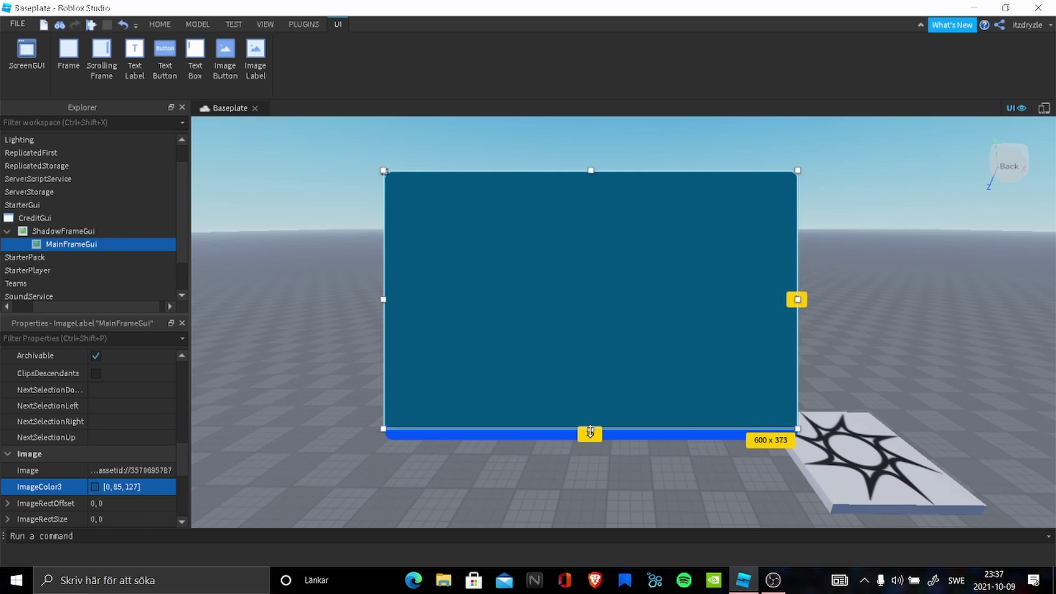
- Insert a ScrollingFrame into ShadowFrameGui and enlarge it to about 599 x 390 so it covers the whole frame
{"action": "left_click", "coordinate": [113, 231]}
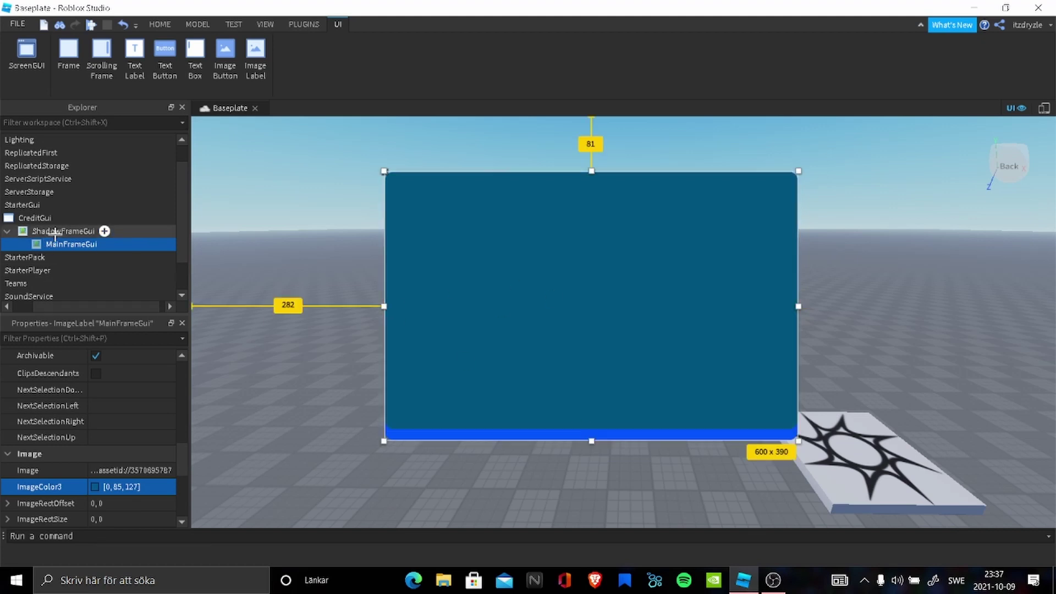
{"action": "left_click", "coordinate": [118, 231]}
{"action": "type", "text": "scr"}
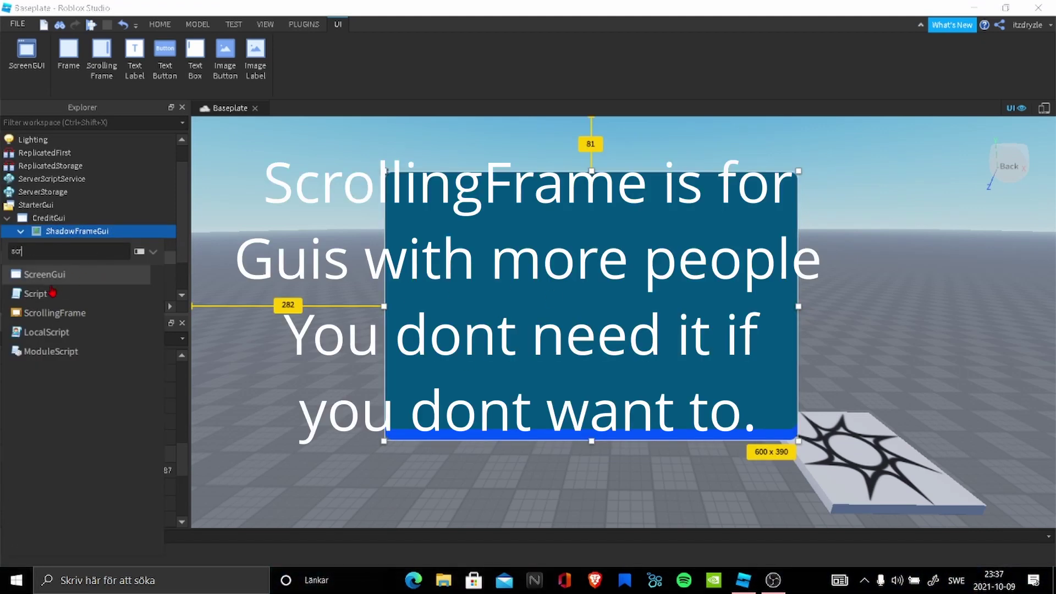
{"action": "left_click", "coordinate": [53, 311]}
{"action": "left_click", "coordinate": [430, 212]}
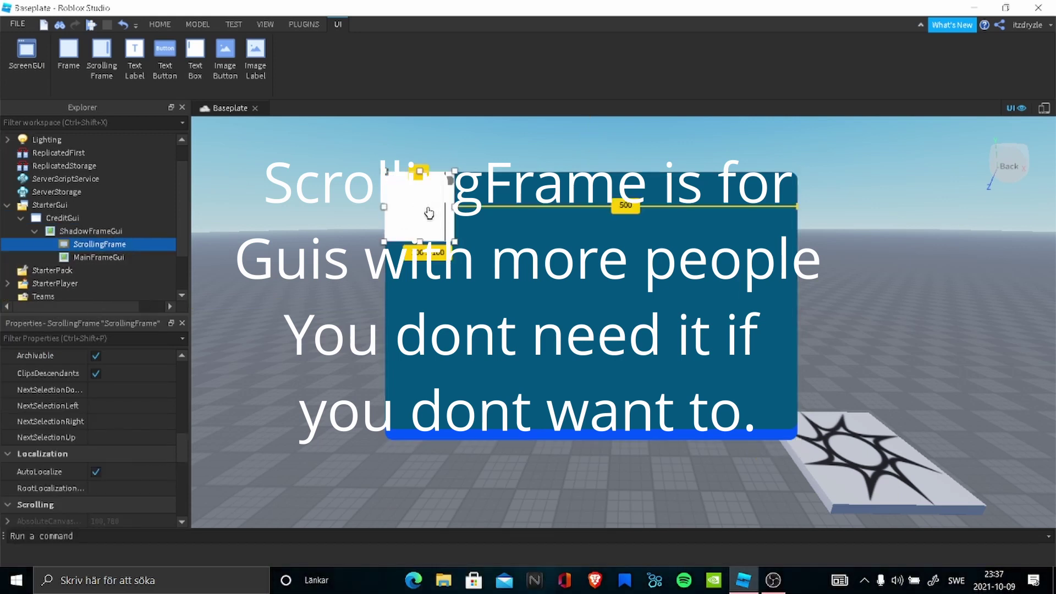
{"action": "left_click_drag", "start_coordinate": [454, 241], "coordinate": [796, 442]}
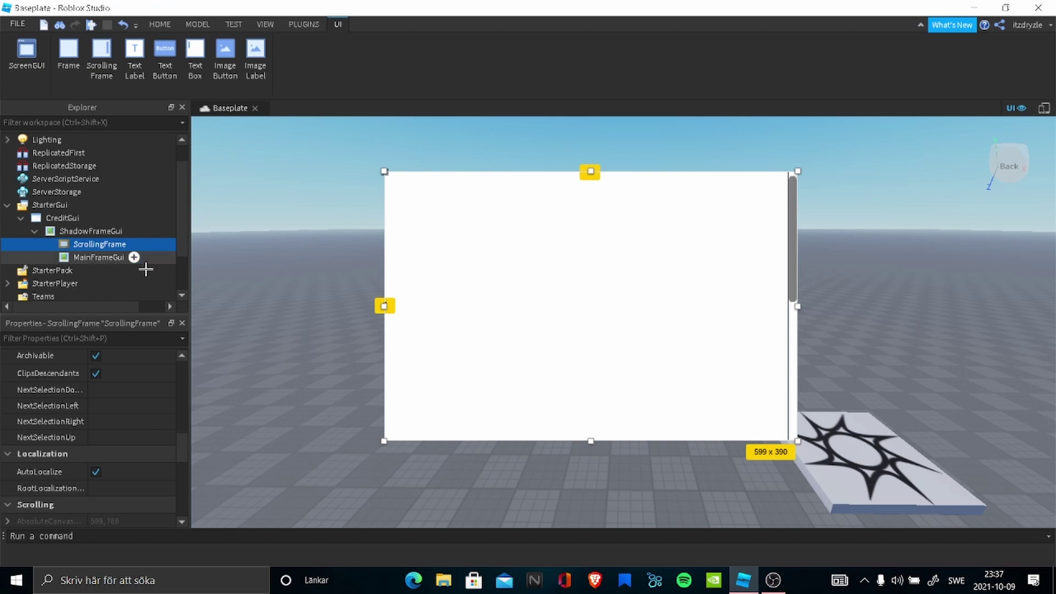
- Set the ScrollingFrame's BackgroundTransparency to 1
{"action": "scroll", "coordinate": [111, 445], "scroll_direction": "up", "scroll_amount": 6}
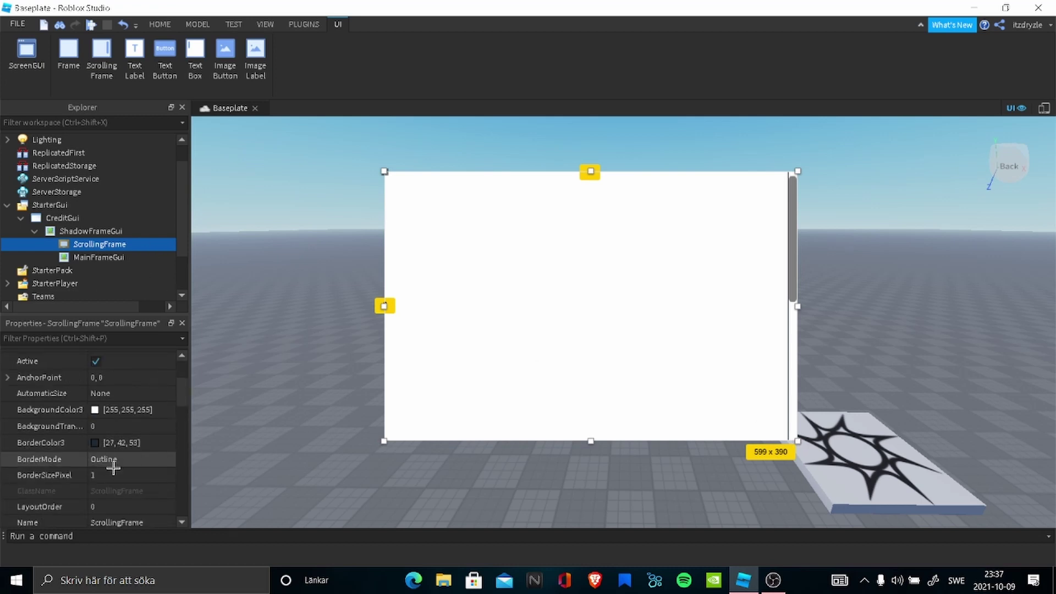
{"action": "left_click", "coordinate": [116, 425]}
{"action": "type", "text": "1"}
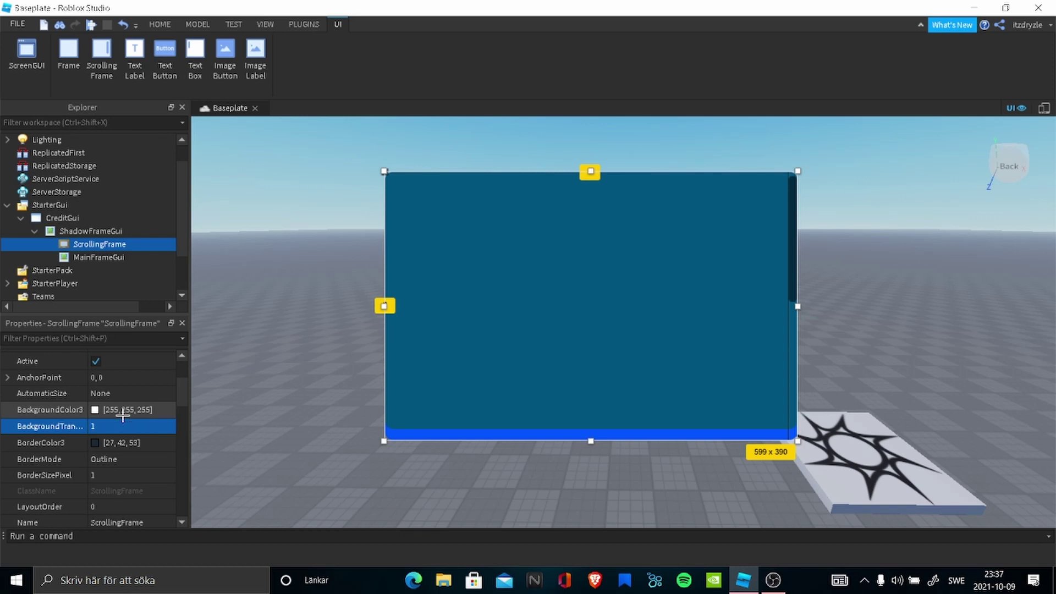
- Insert a TextButton into ShadowFrameGui and rename it CloseButton
{"action": "left_click", "coordinate": [74, 257]}
{"action": "left_click", "coordinate": [75, 244]}
{"action": "left_click", "coordinate": [65, 231]}
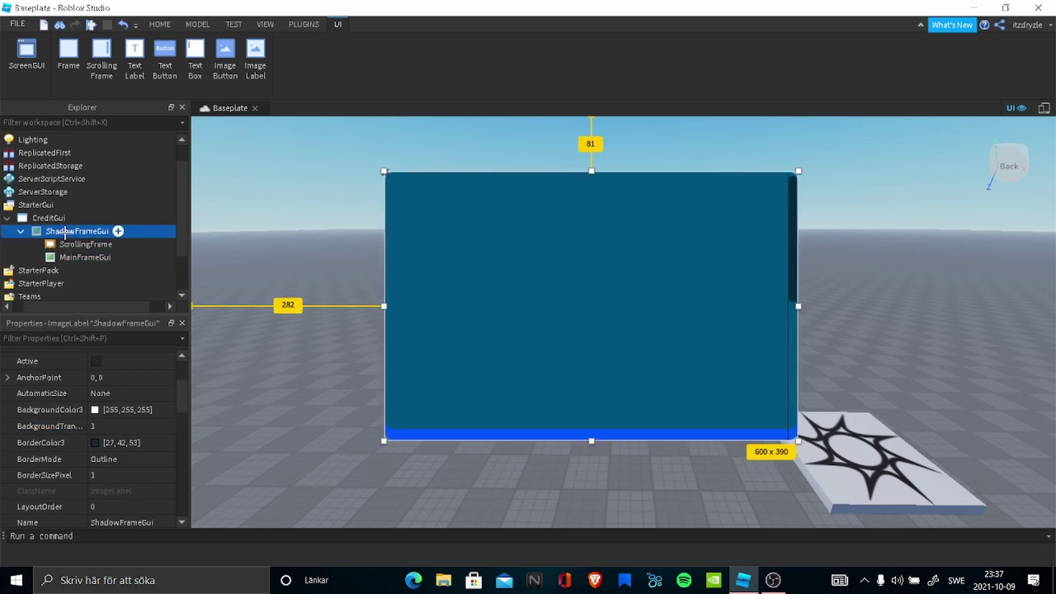
{"action": "mouse_move", "coordinate": [54, 230]}
{"action": "left_click", "coordinate": [119, 231]}
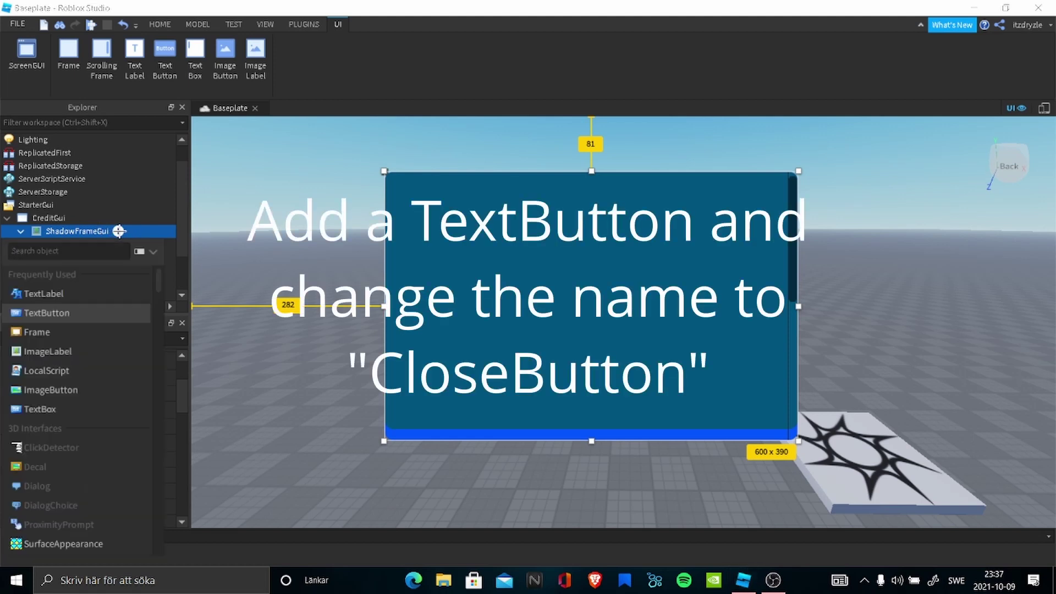
{"action": "left_click", "coordinate": [75, 311]}
{"action": "left_click", "coordinate": [80, 257]}
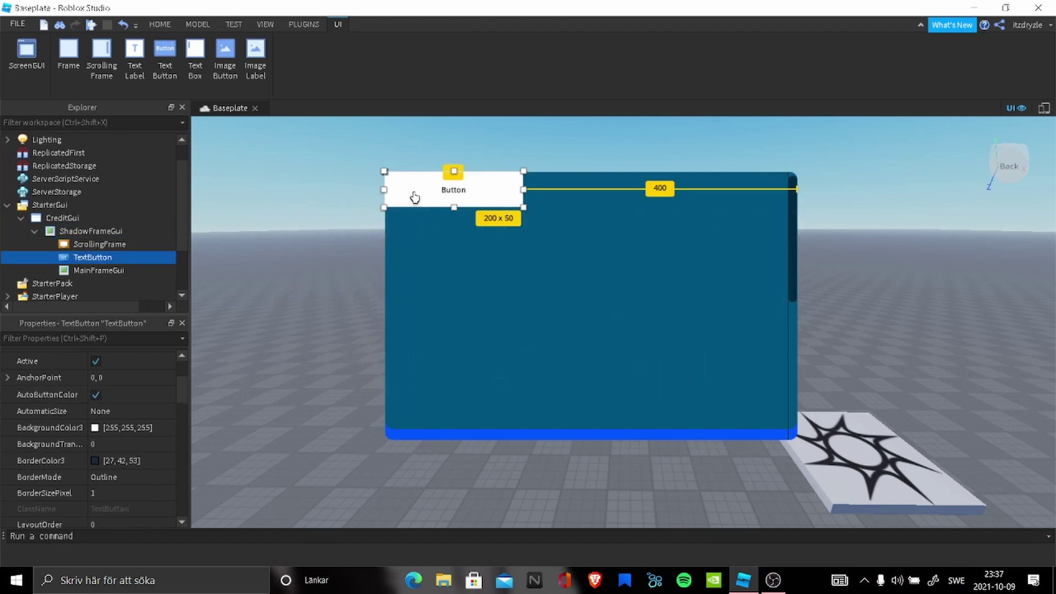
{"action": "right_click", "coordinate": [79, 257]}
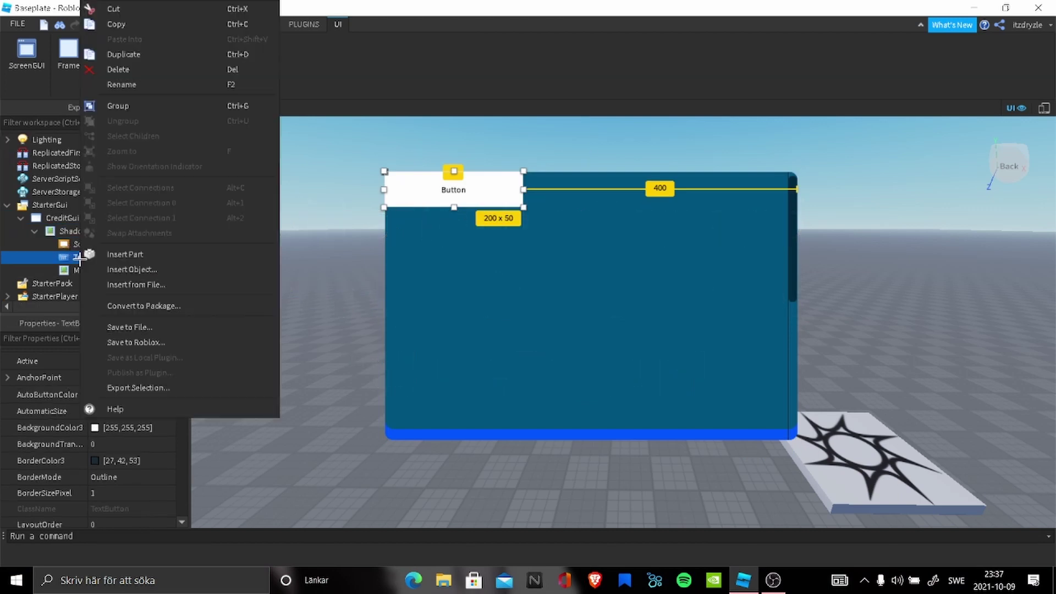
{"action": "left_click", "coordinate": [159, 85]}
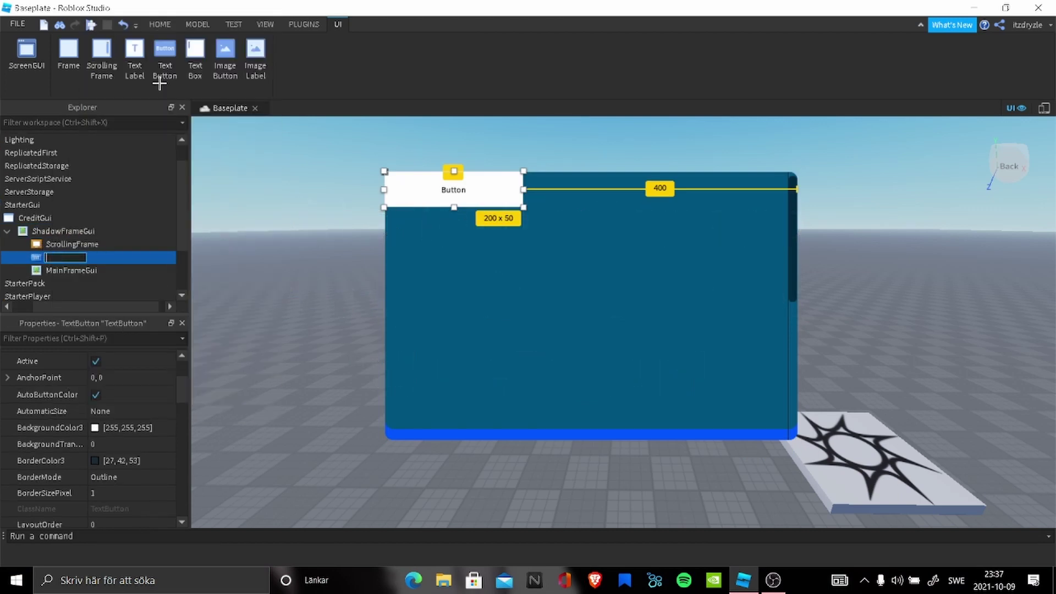
{"action": "type", "text": "CloseButton"}
{"action": "key", "text": "Return"}
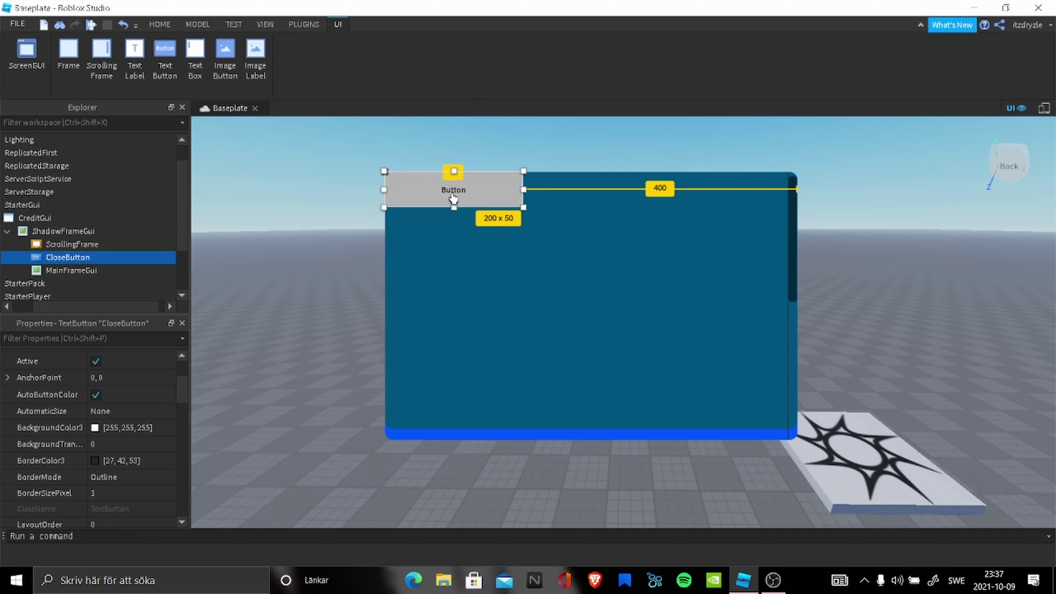
- Move CloseButton to the middle of the frame's lower edge and round its corners with Roundify at size 12
{"action": "left_click_drag", "start_coordinate": [453, 198], "coordinate": [587, 431]}
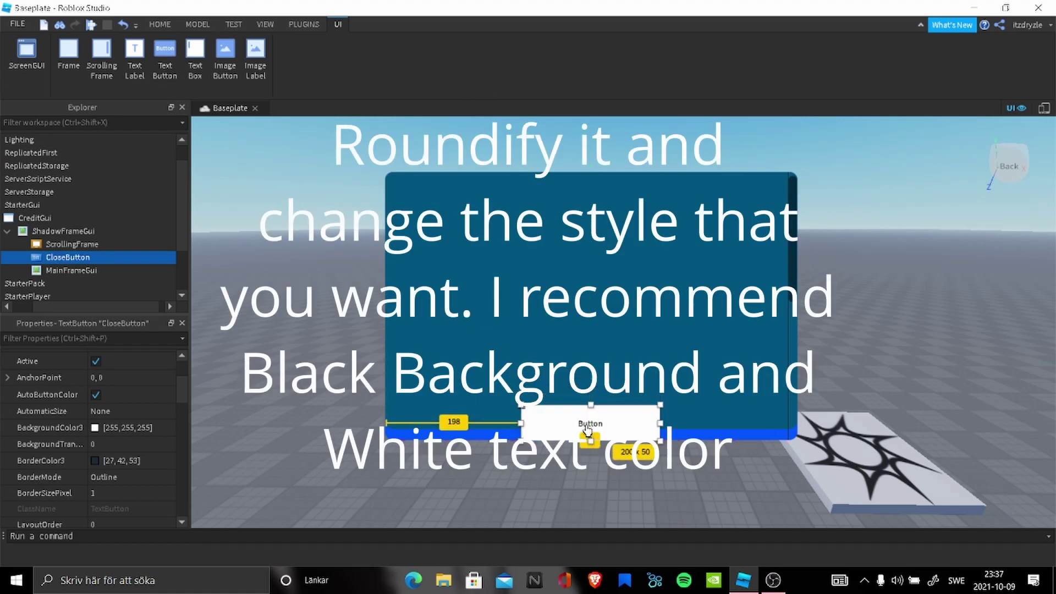
{"action": "left_click", "coordinate": [304, 25]}
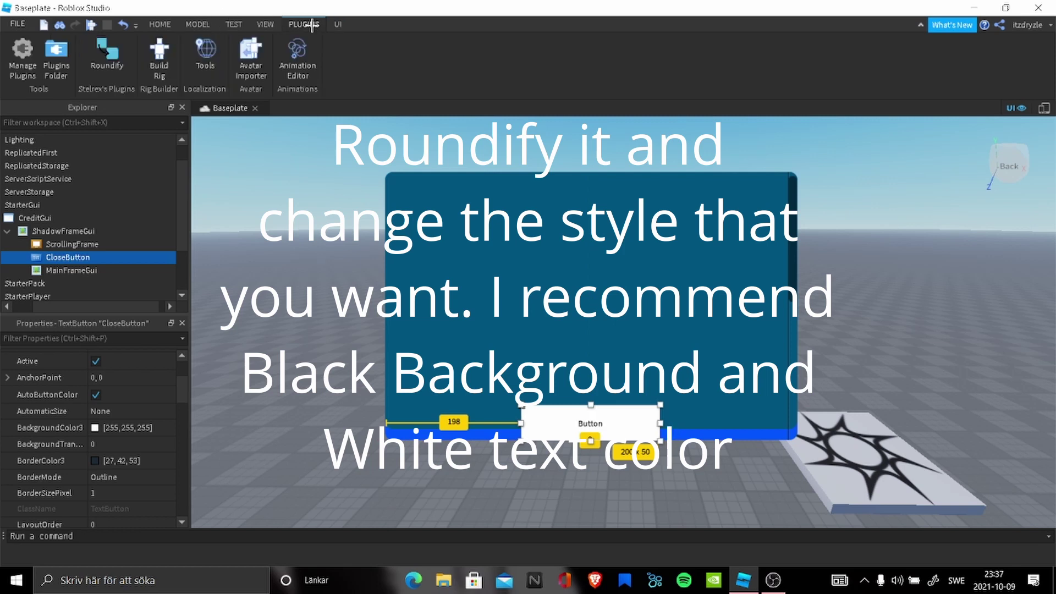
{"action": "left_click", "coordinate": [107, 58]}
{"action": "left_click", "coordinate": [65, 128]}
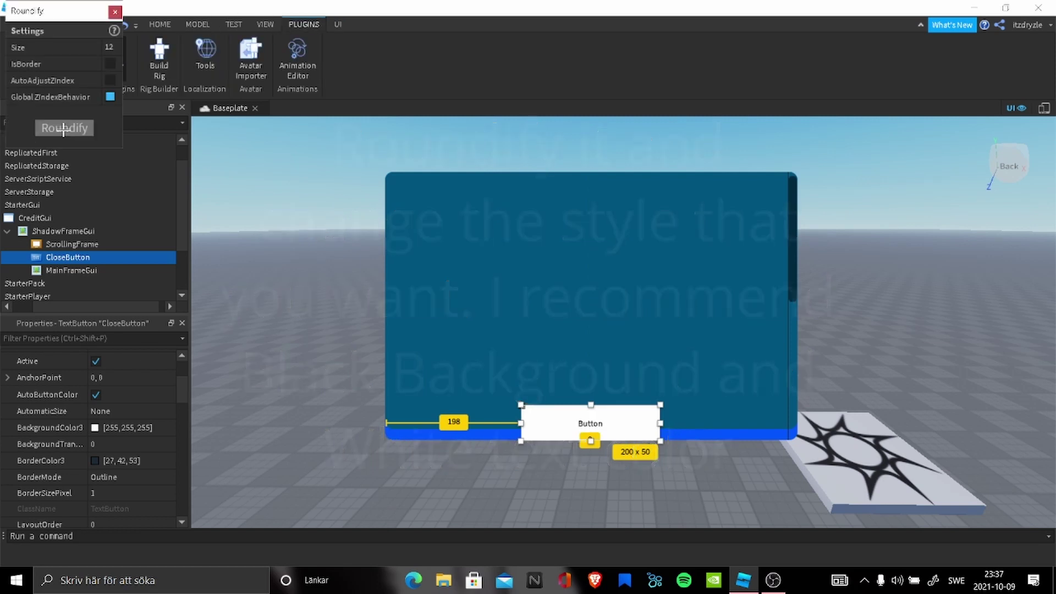
{"action": "left_click", "coordinate": [115, 11]}
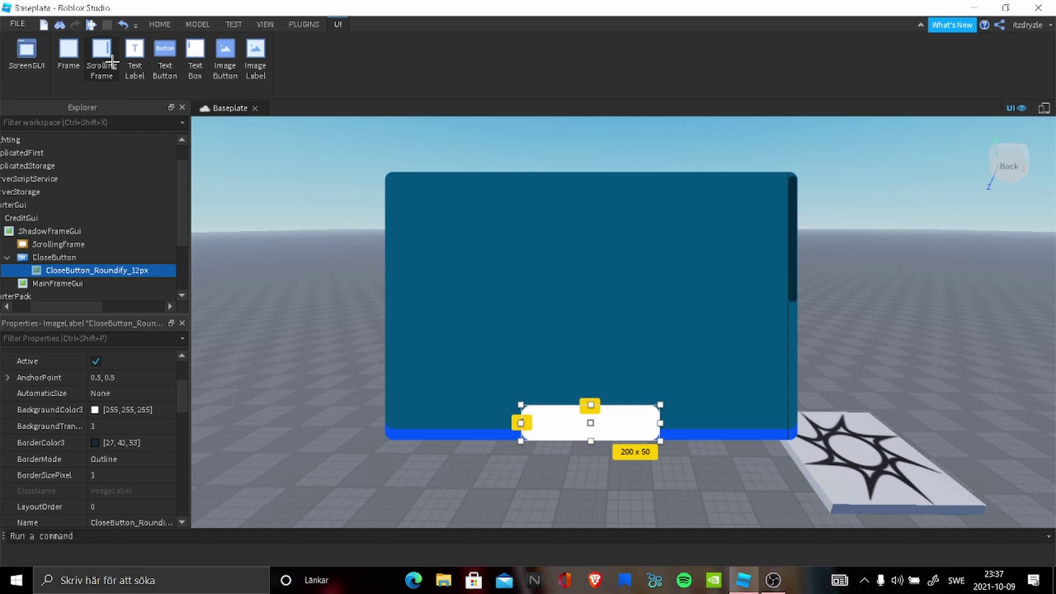
- Set CloseButton's ZIndex to 2
{"action": "left_click", "coordinate": [83, 257]}
{"action": "scroll", "coordinate": [97, 457], "scroll_direction": "down", "scroll_amount": 4}
{"action": "scroll", "coordinate": [97, 458], "scroll_direction": "down", "scroll_amount": 3}
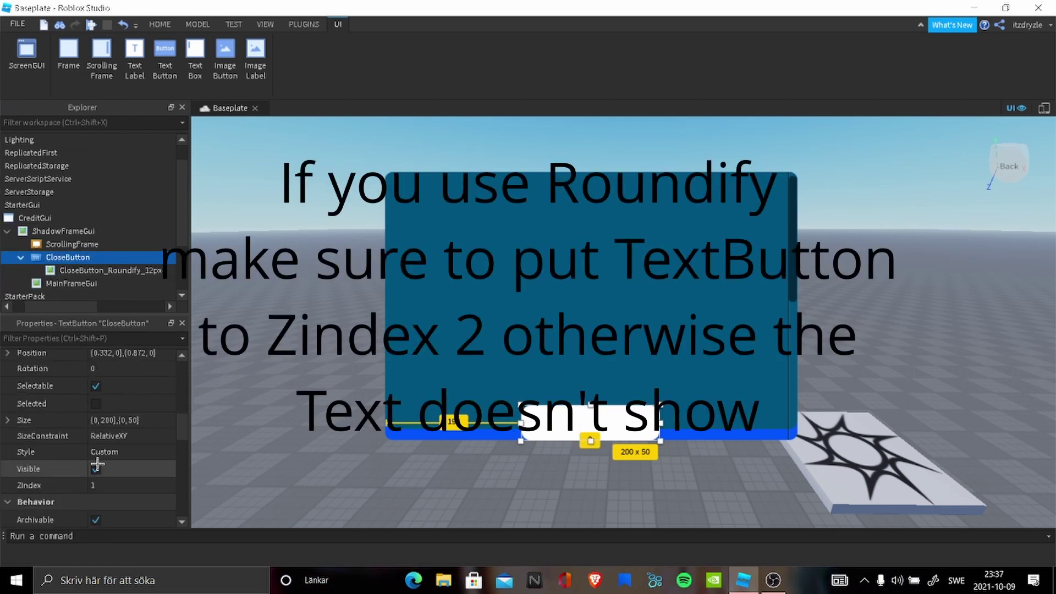
{"action": "left_click", "coordinate": [129, 437]}
{"action": "type", "text": "2"}
{"action": "key", "text": "Return"}
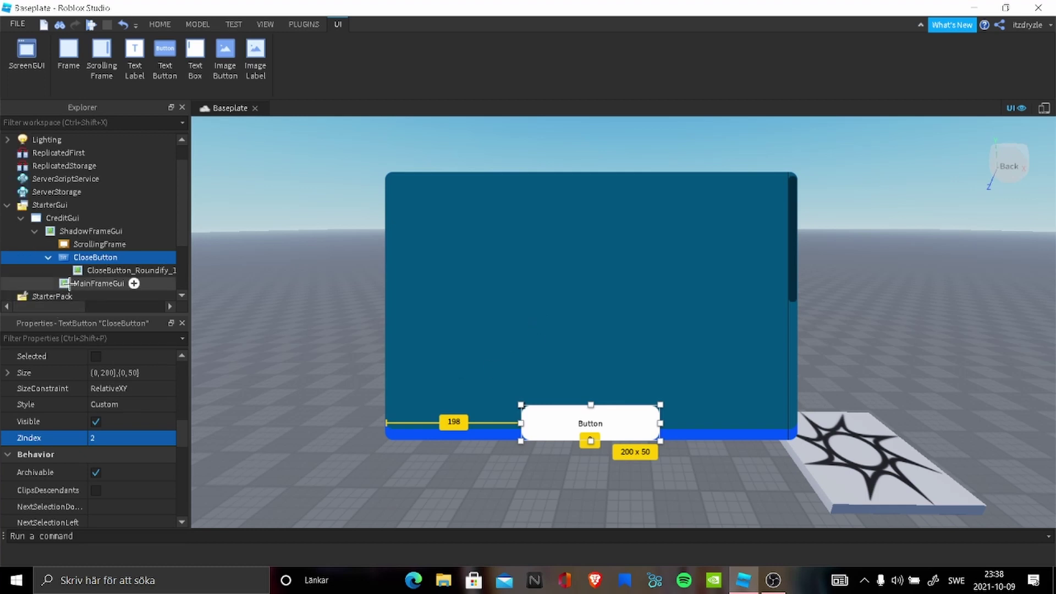
- Collapse CloseButton's children in the hierarchy and change its text to CLOSE
{"action": "left_click_drag", "start_coordinate": [82, 257], "coordinate": [161, 309]}
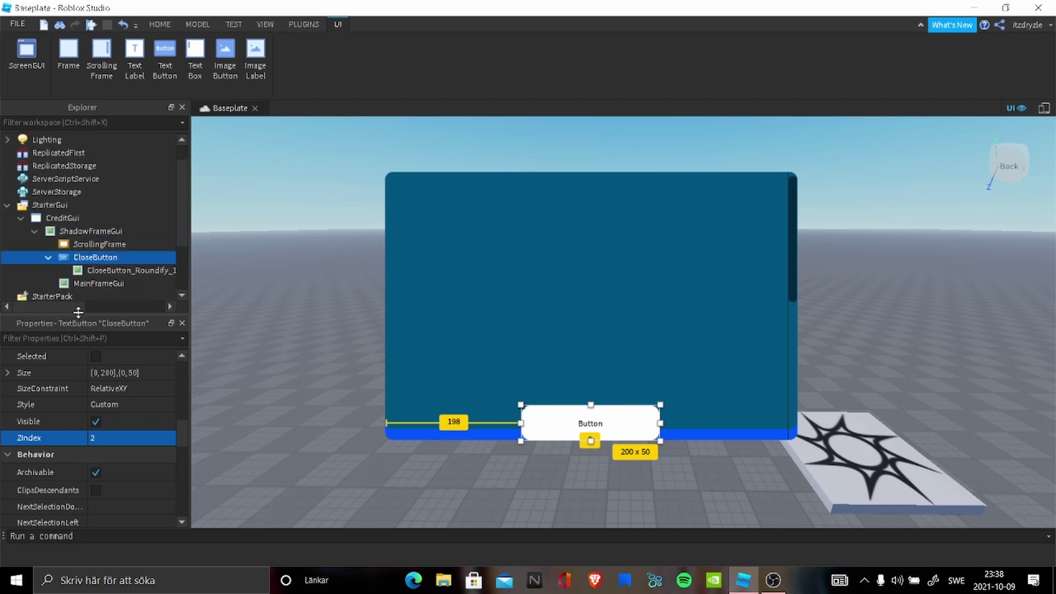
{"action": "mouse_move", "coordinate": [66, 312]}
{"action": "left_mouse_down"}
{"action": "mouse_move", "coordinate": [122, 309]}
{"action": "mouse_move", "coordinate": [49, 312]}
{"action": "left_mouse_up"}
{"action": "left_click", "coordinate": [48, 257]}
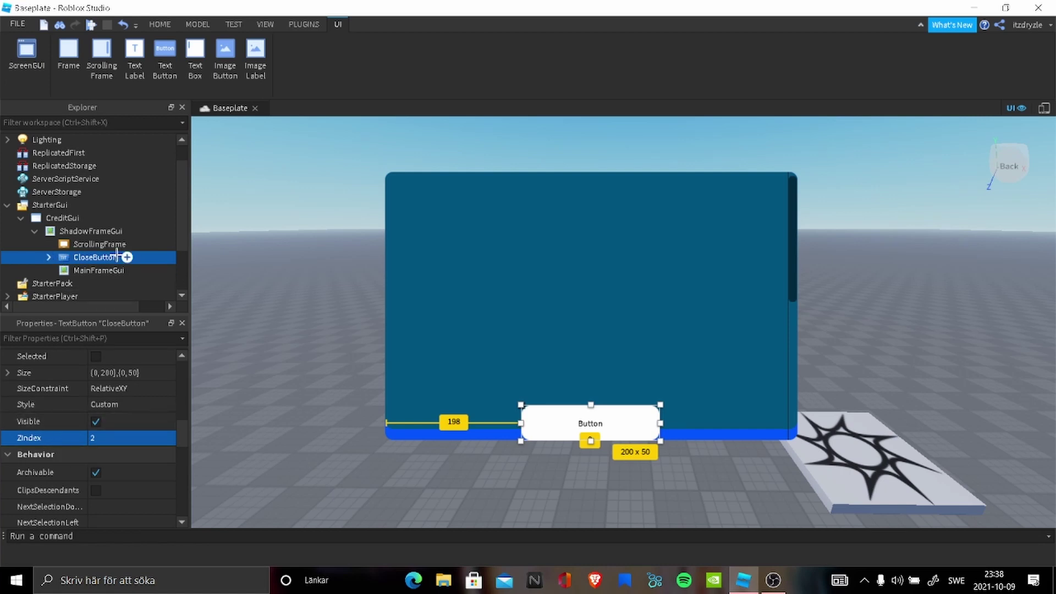
{"action": "scroll", "coordinate": [92, 439], "scroll_direction": "down", "scroll_amount": 6}
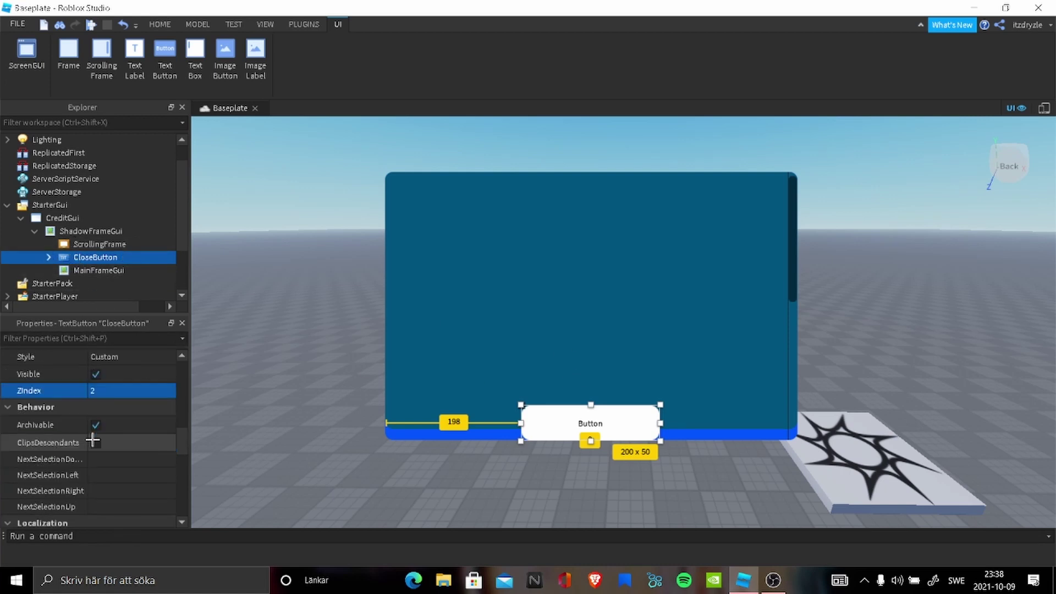
{"action": "left_click", "coordinate": [124, 464]}
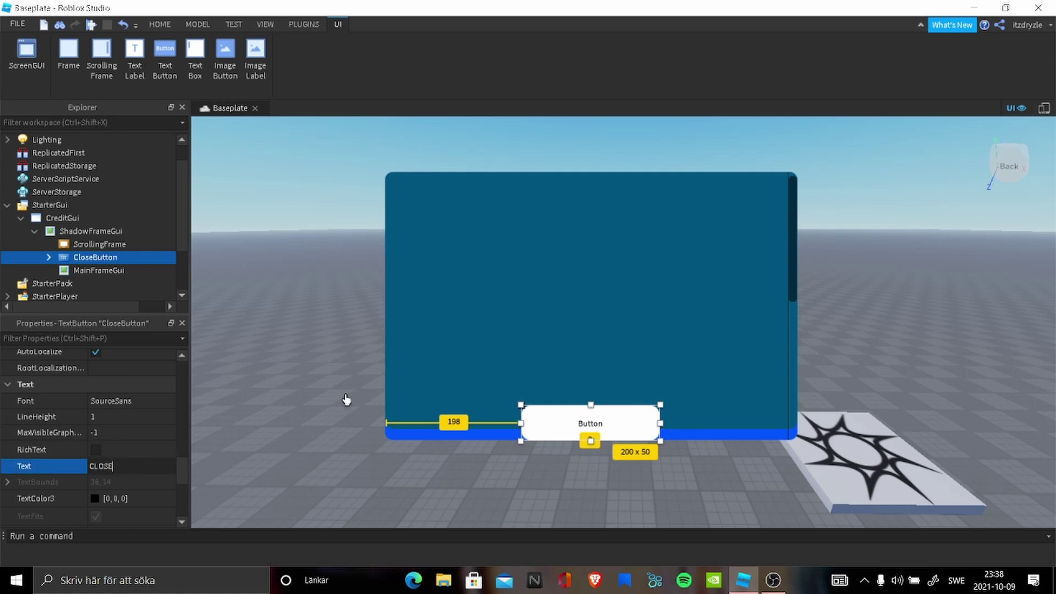
{"action": "key", "text": "Return"}
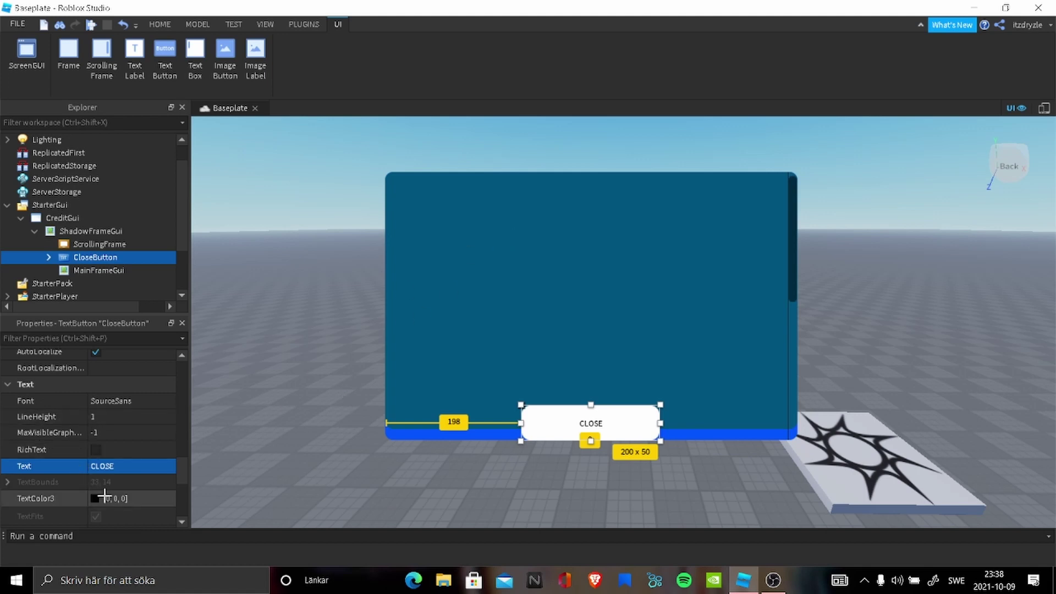
- Set CloseButton's TextColor3 to white, 255, 255, 255, and enable TextScaled
{"action": "scroll", "coordinate": [104, 499], "scroll_direction": "down", "scroll_amount": 1}
{"action": "left_click", "coordinate": [95, 450]}
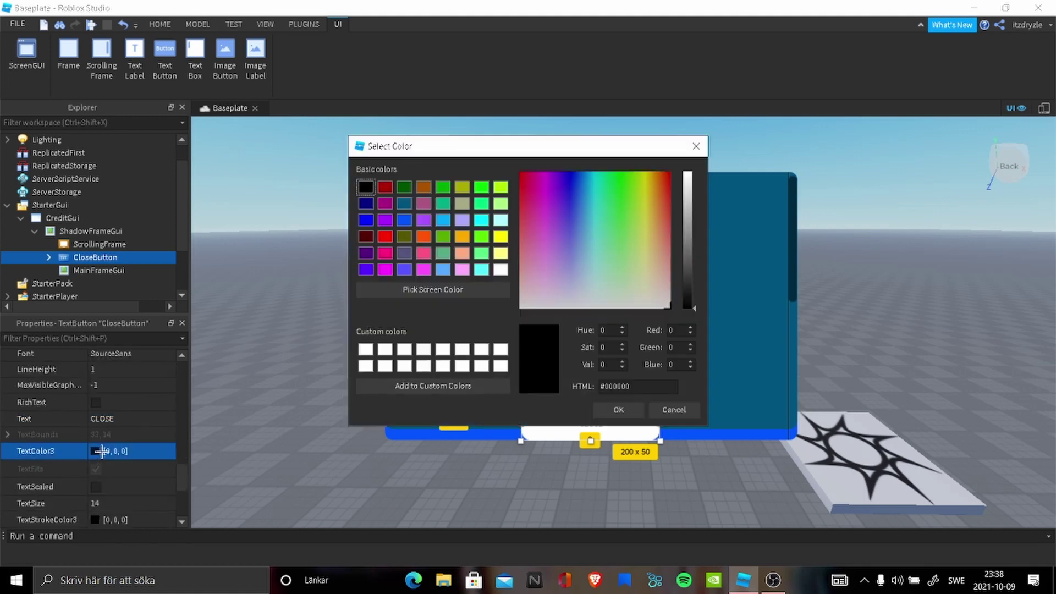
{"action": "left_click", "coordinate": [498, 269]}
{"action": "left_click", "coordinate": [619, 410]}
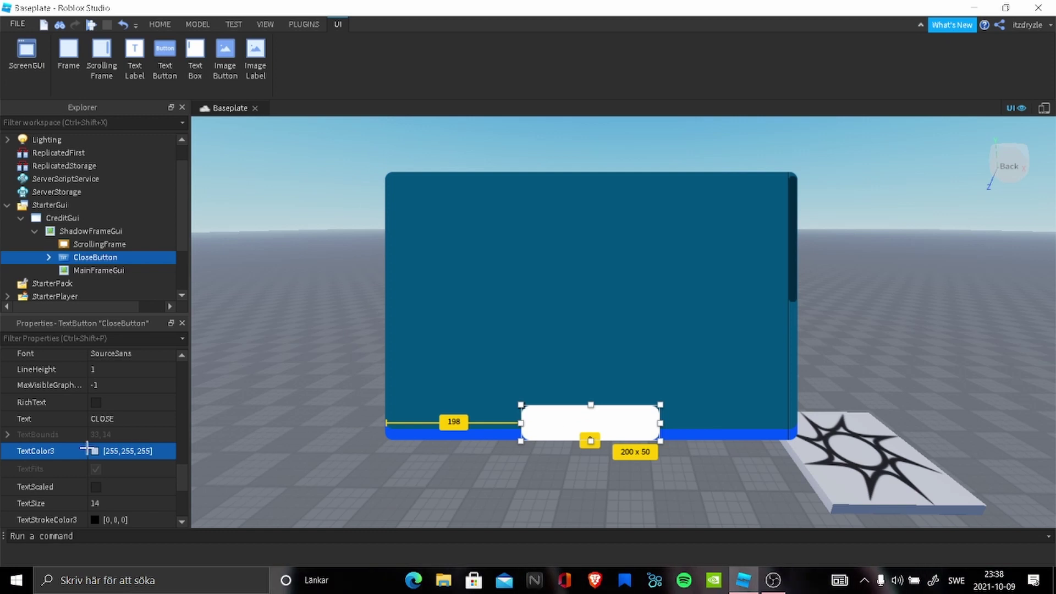
{"action": "left_click", "coordinate": [96, 481]}
{"action": "scroll", "coordinate": [108, 440], "scroll_direction": "up", "scroll_amount": 4}
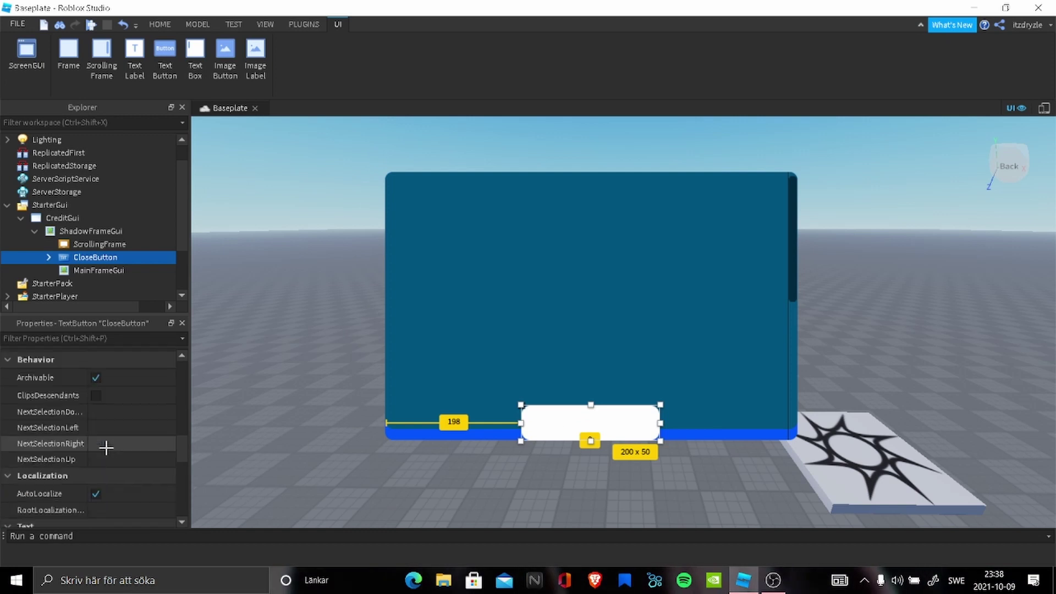
{"action": "scroll", "coordinate": [104, 443], "scroll_direction": "up", "scroll_amount": 3}
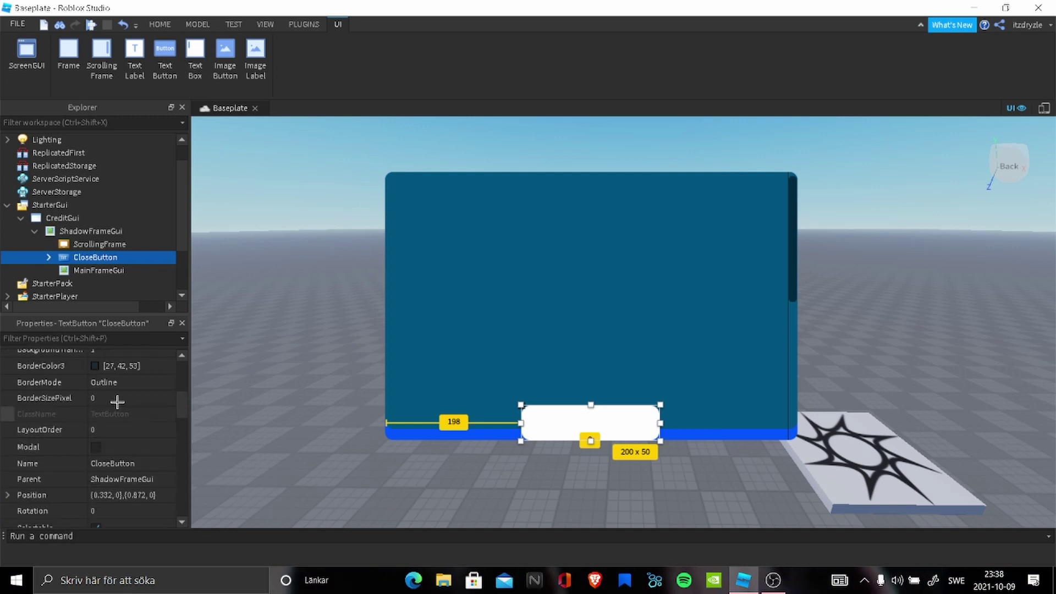
{"action": "left_click", "coordinate": [95, 270]}
{"action": "left_click", "coordinate": [68, 257]}
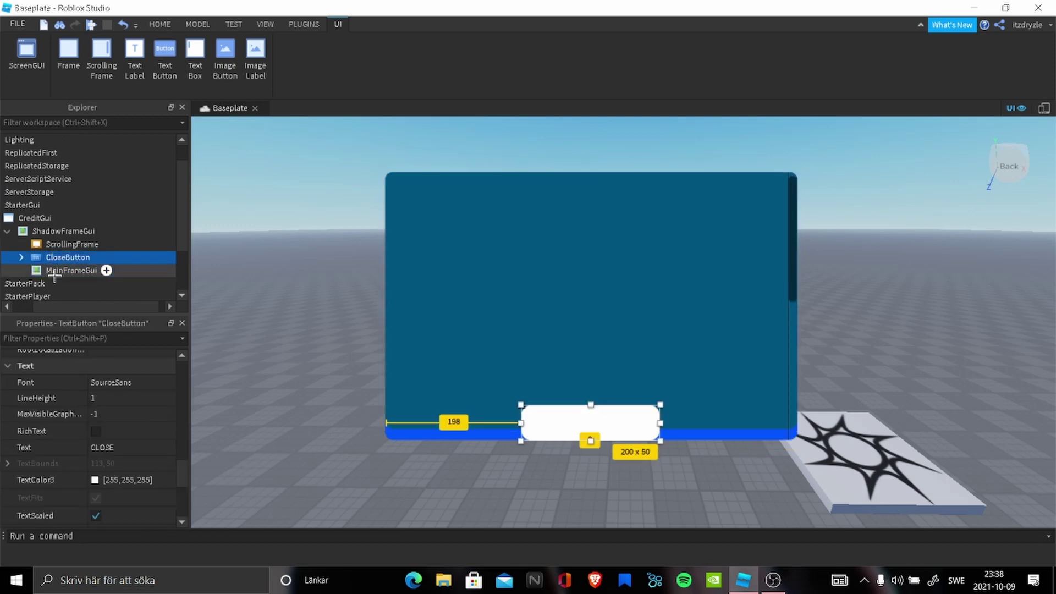
- Set the ImageColor3 of CloseButton's Roundify image to black, 0, 0, 0
{"action": "left_click", "coordinate": [54, 271]}
{"action": "left_click_drag", "start_coordinate": [53, 279], "coordinate": [56, 283]}
{"action": "left_click", "coordinate": [66, 257]}
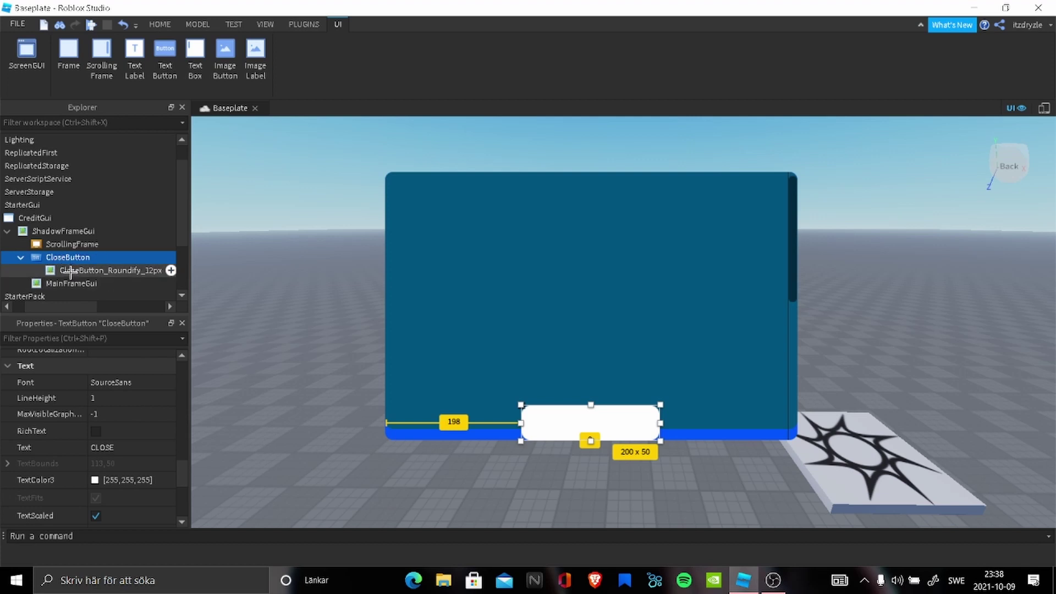
{"action": "left_click", "coordinate": [70, 270]}
{"action": "scroll", "coordinate": [72, 440], "scroll_direction": "down", "scroll_amount": 10}
{"action": "scroll", "coordinate": [76, 445], "scroll_direction": "up", "scroll_amount": 5}
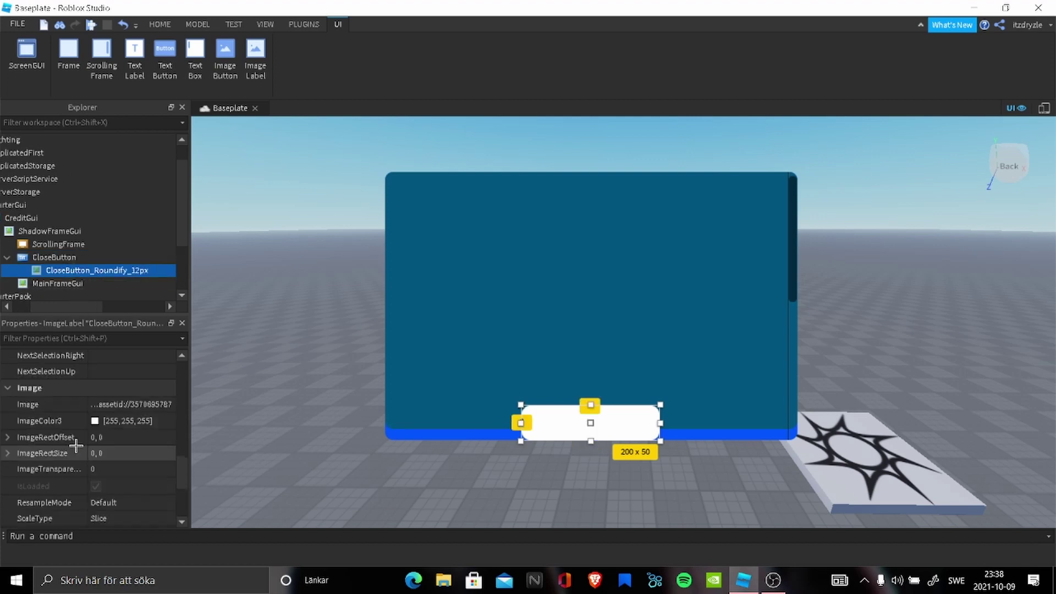
{"action": "left_click", "coordinate": [94, 421]}
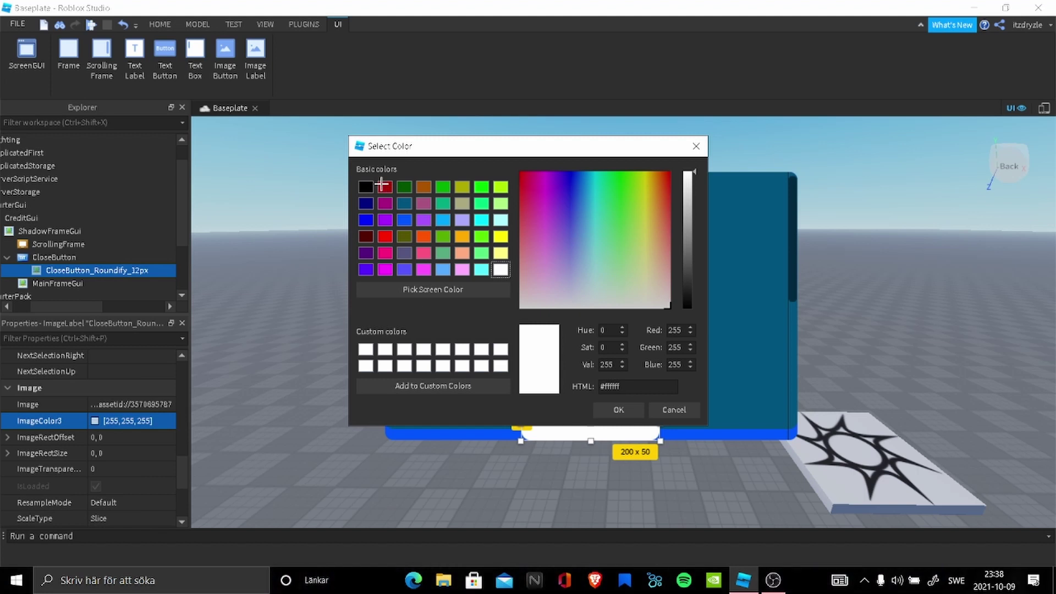
{"action": "left_click", "coordinate": [365, 187]}
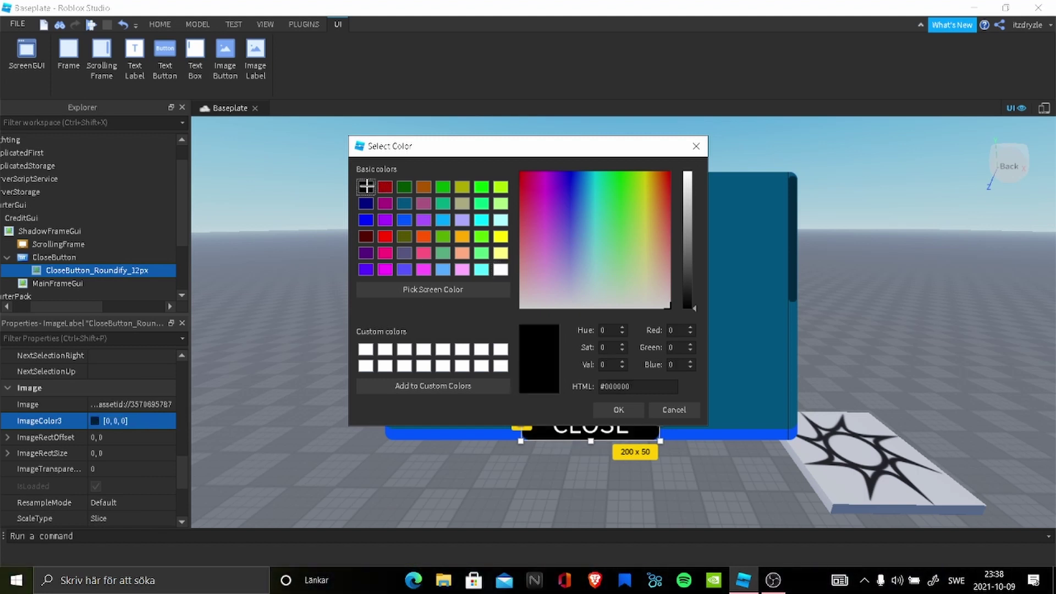
{"action": "left_click", "coordinate": [630, 413]}
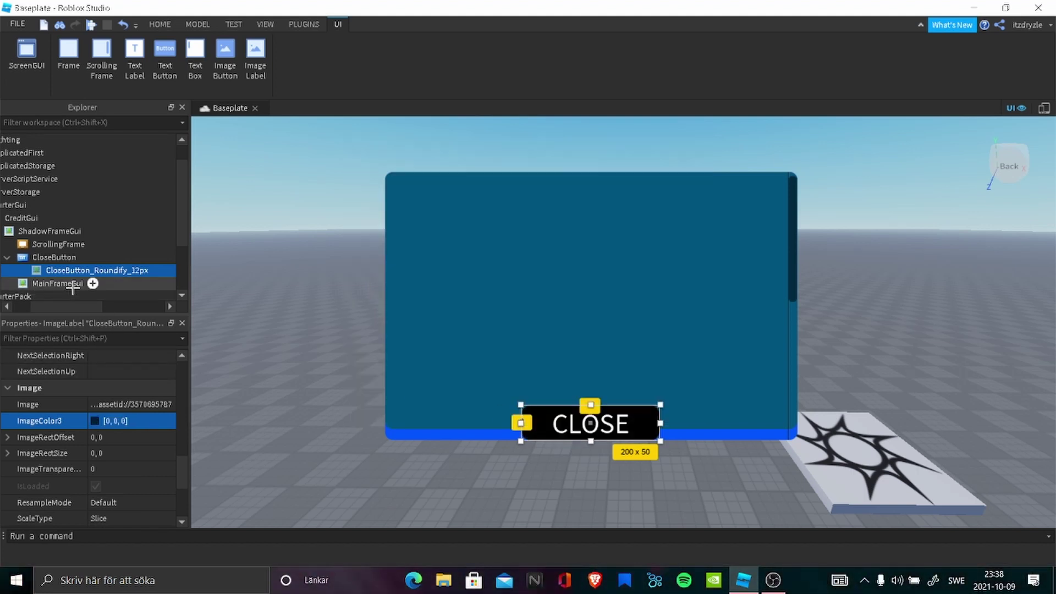
- Set CloseButton's Font to FredokaOne and clear the selection
{"action": "left_click", "coordinate": [57, 257]}
{"action": "scroll", "coordinate": [112, 451], "scroll_direction": "down", "scroll_amount": 8}
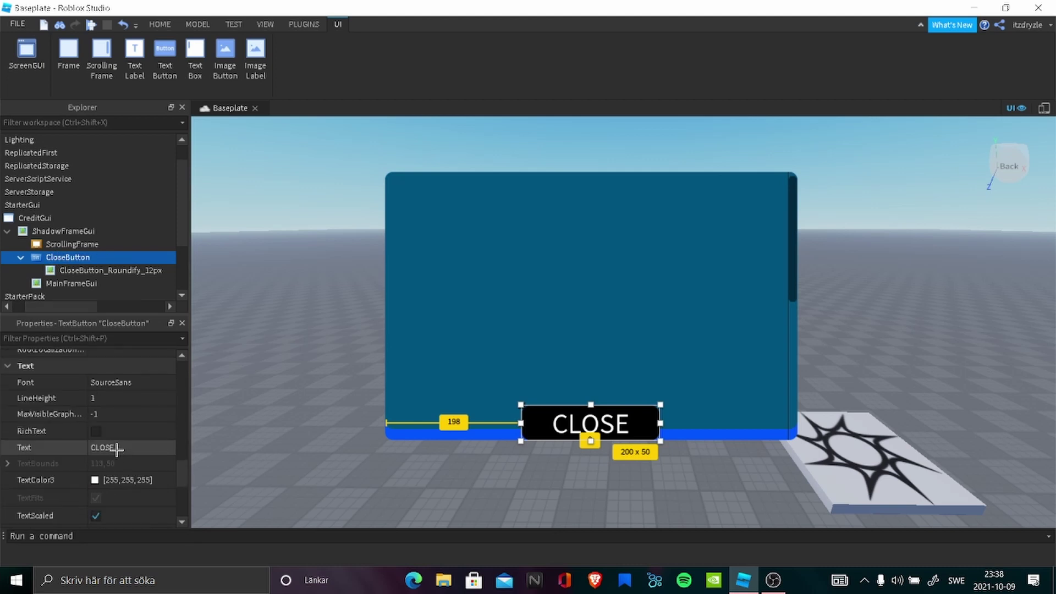
{"action": "left_click", "coordinate": [101, 382]}
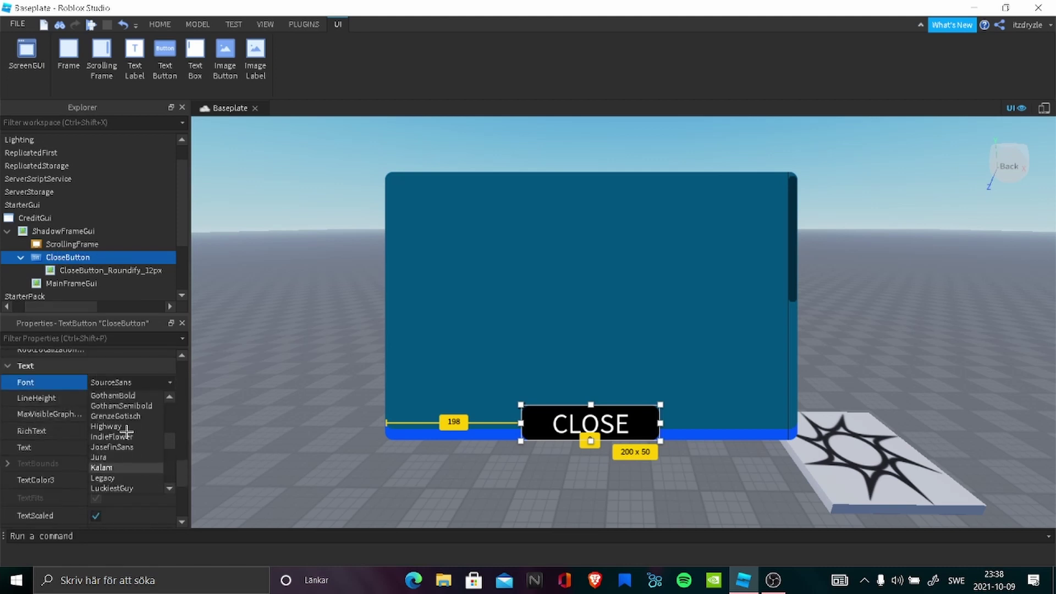
{"action": "scroll", "coordinate": [126, 431], "scroll_direction": "up", "scroll_amount": 3}
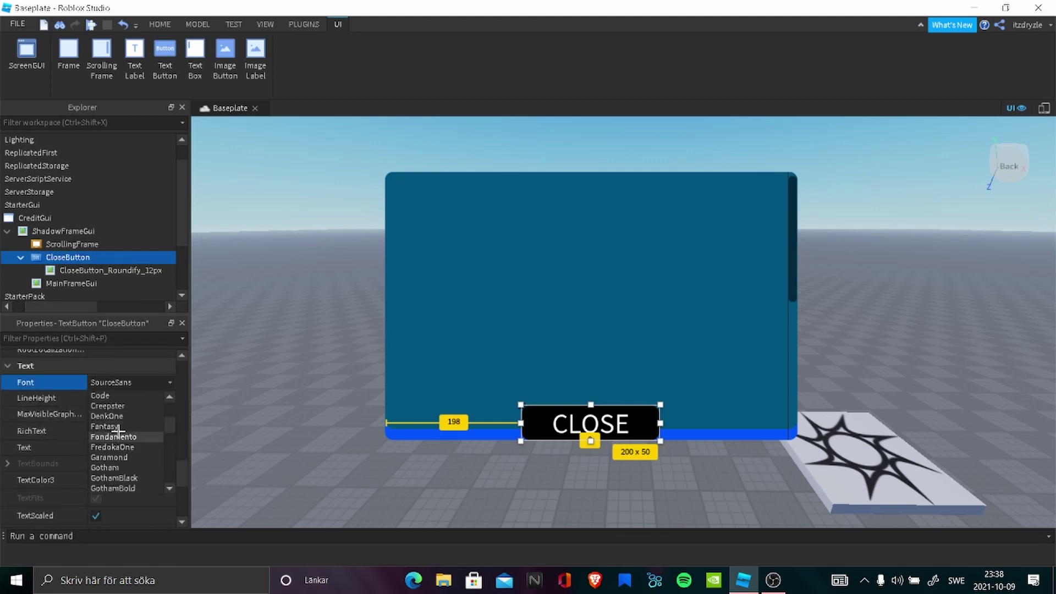
{"action": "left_click", "coordinate": [120, 447]}
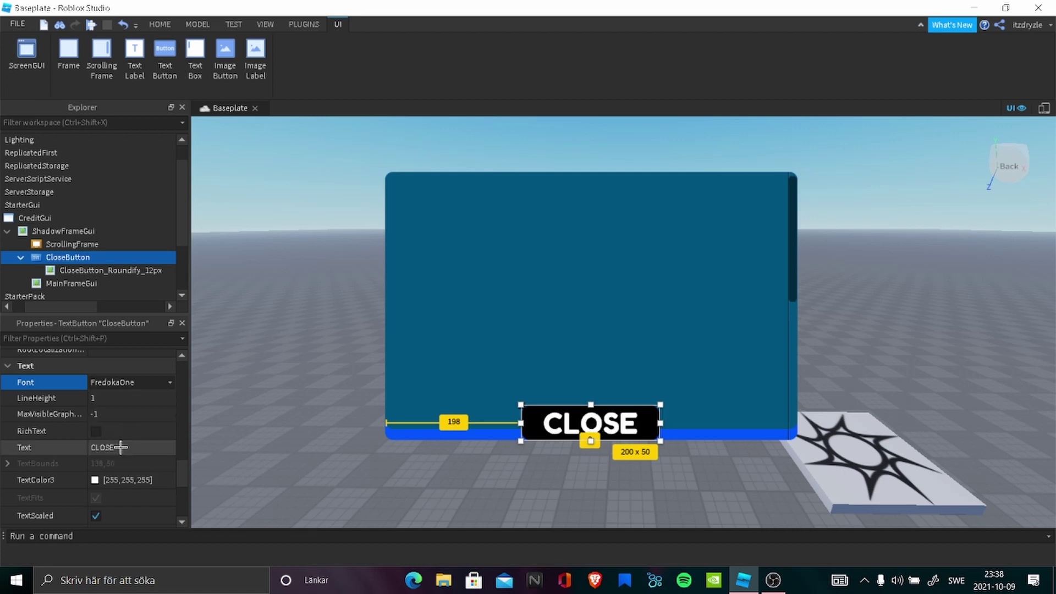
{"action": "left_click", "coordinate": [513, 469]}
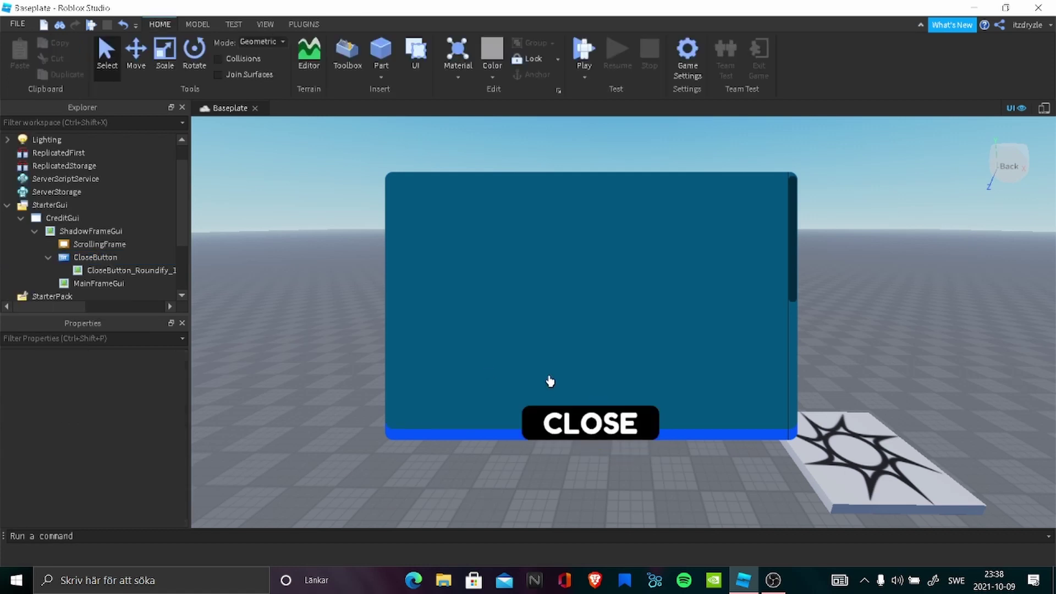
- Add a TextLabel to ShadowFrameGui and place it at the frame's upper edge, about 189 px from the frame's left side
{"action": "left_click", "coordinate": [43, 232]}
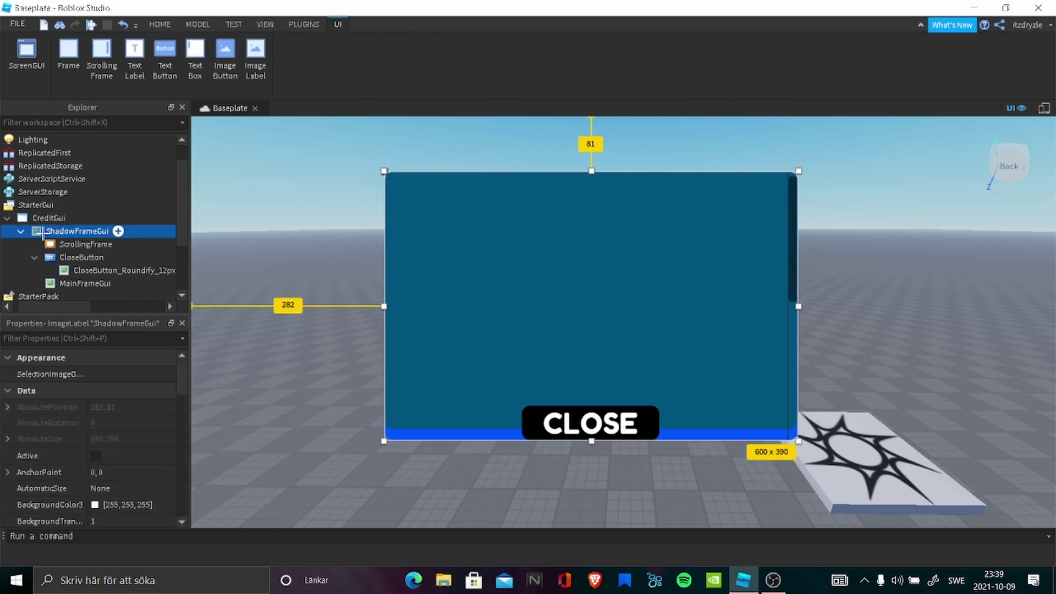
{"action": "left_click", "coordinate": [20, 232]}
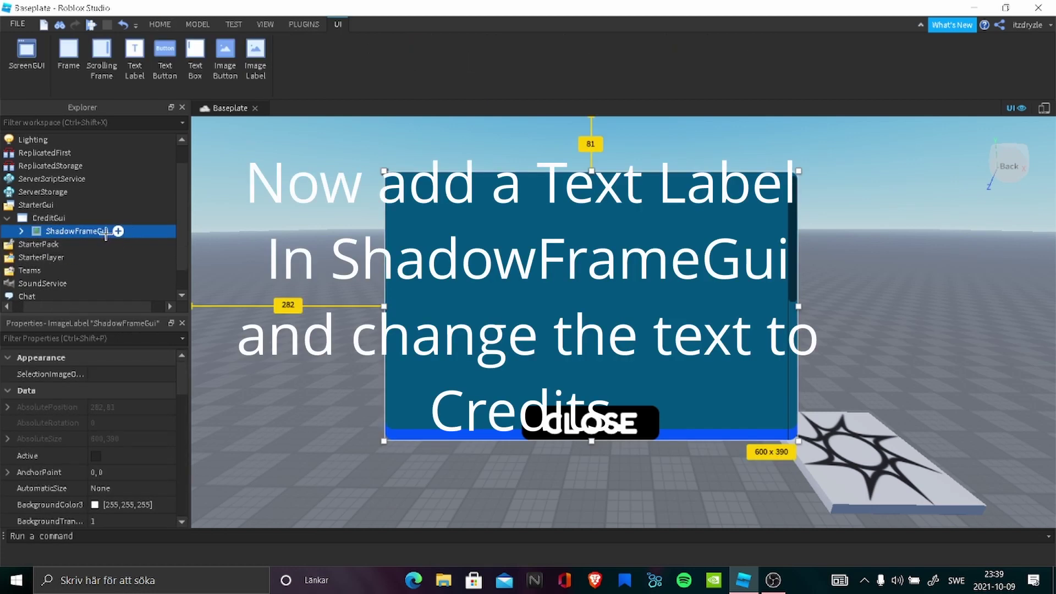
{"action": "left_click", "coordinate": [18, 231]}
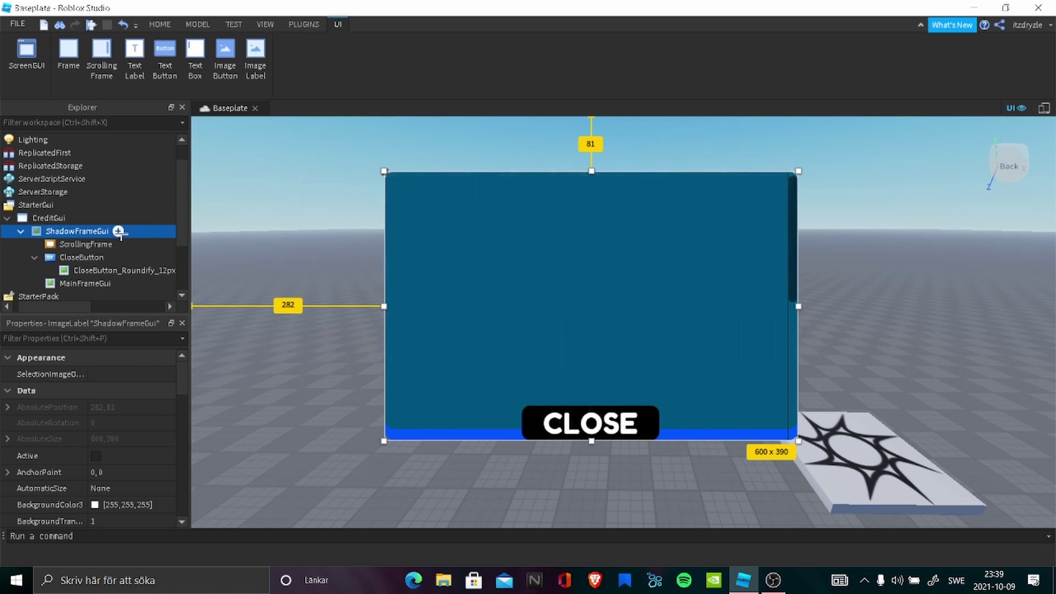
{"action": "left_click", "coordinate": [119, 231]}
{"action": "left_click", "coordinate": [127, 292]}
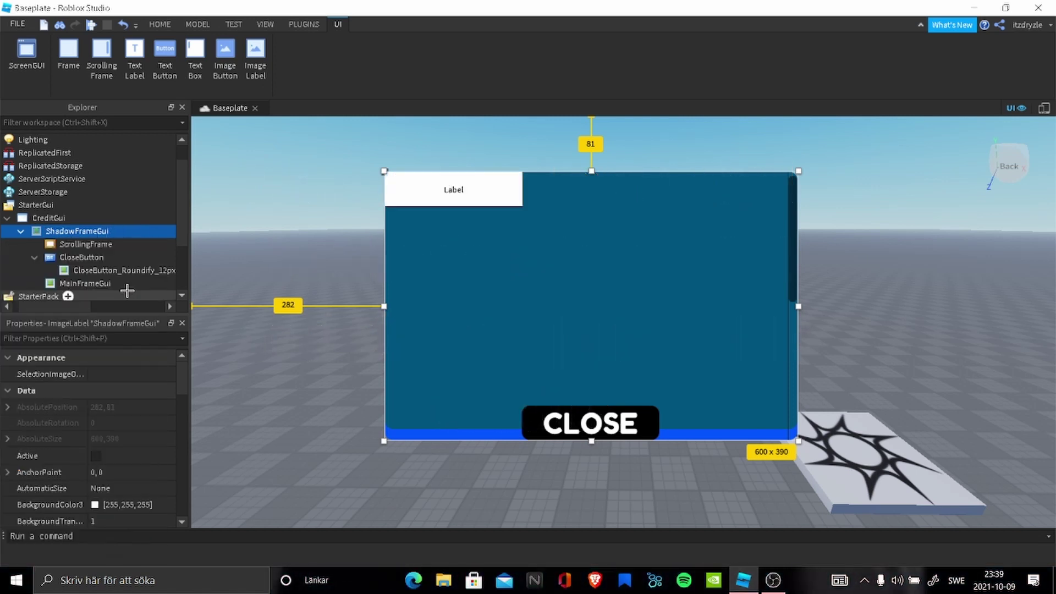
{"action": "left_click_drag", "start_coordinate": [456, 195], "coordinate": [585, 197]}
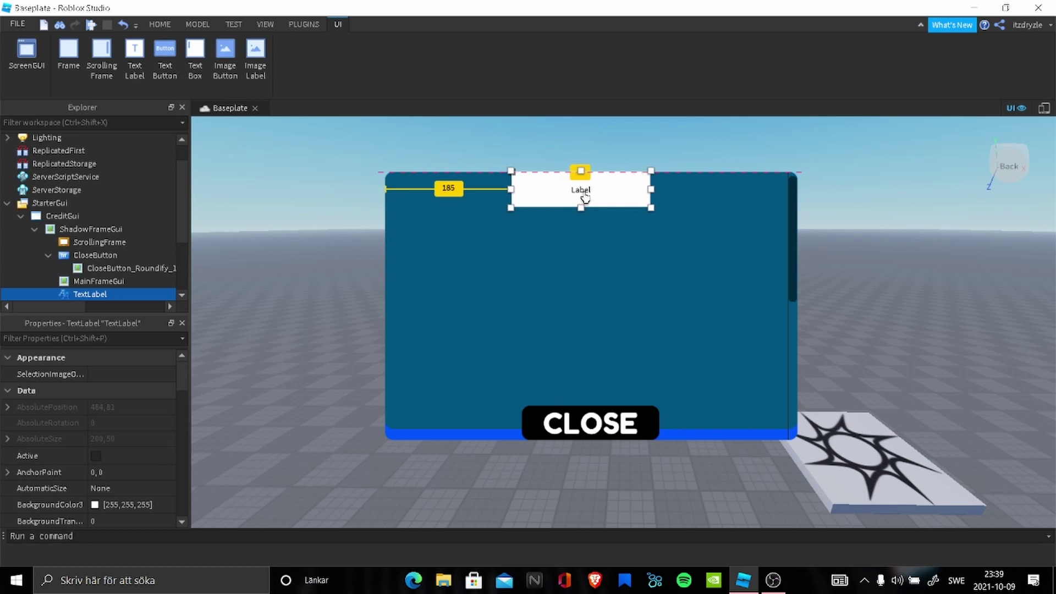
{"action": "left_click", "coordinate": [514, 193]}
{"action": "left_click", "coordinate": [547, 196]}
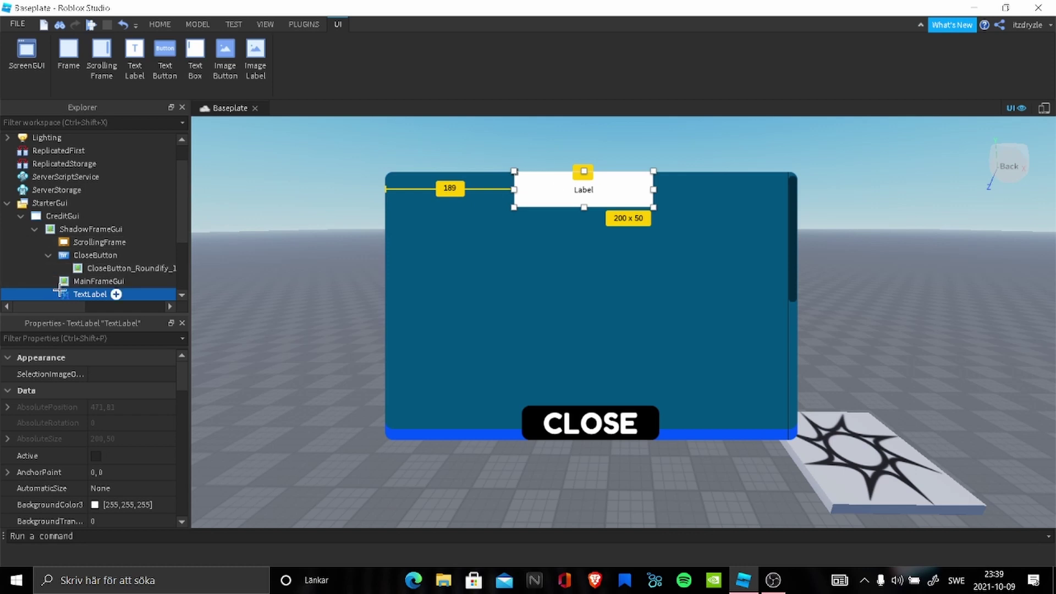
- Set the TextLabel's BackgroundTransparency to 1
{"action": "scroll", "coordinate": [96, 454], "scroll_direction": "down", "scroll_amount": 2}
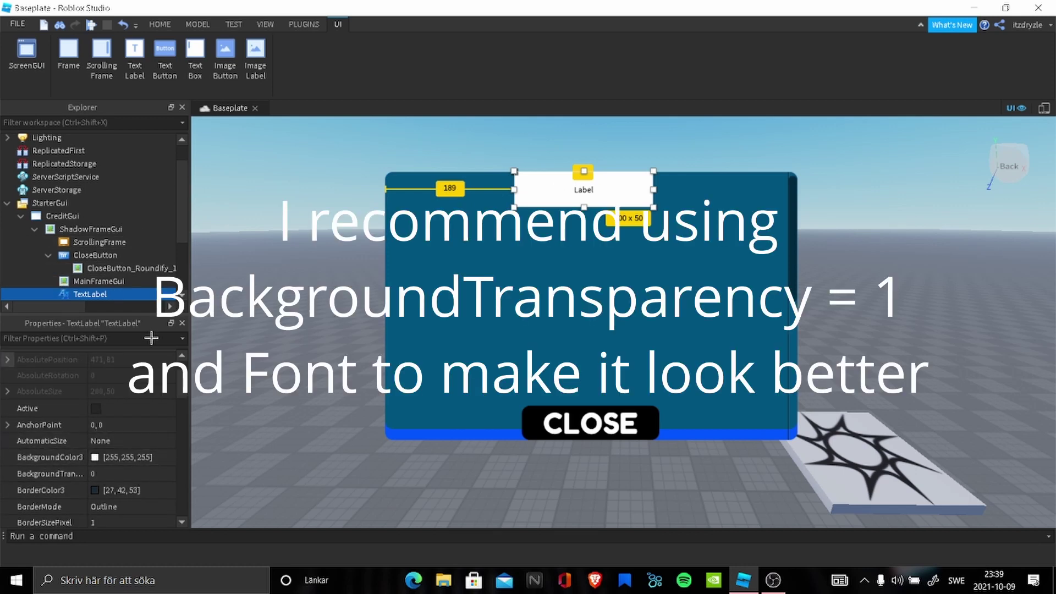
{"action": "scroll", "coordinate": [82, 220], "scroll_direction": "down", "scroll_amount": 1}
{"action": "scroll", "coordinate": [102, 443], "scroll_direction": "down", "scroll_amount": 3}
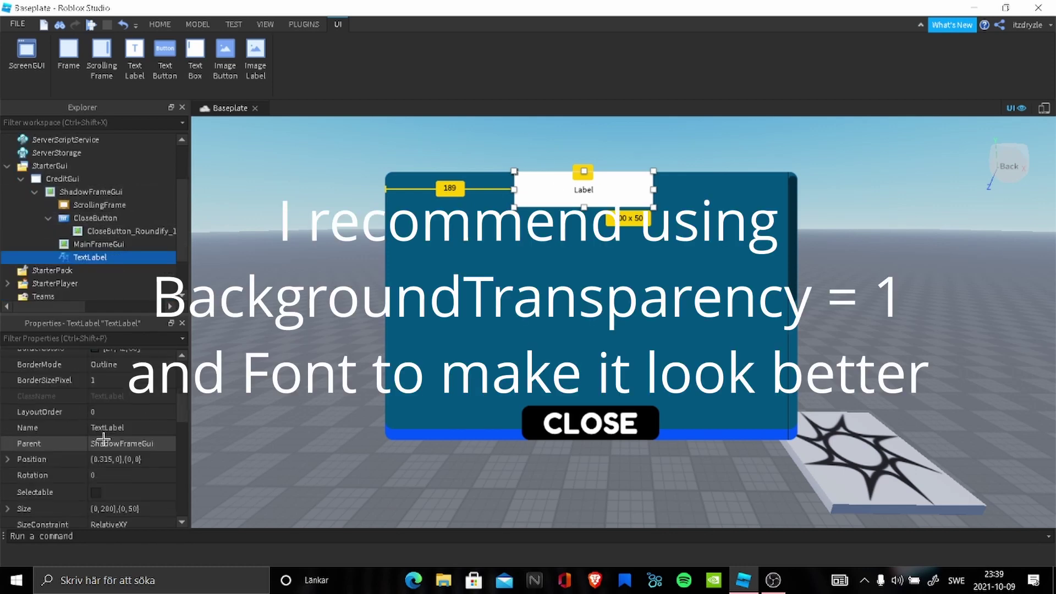
{"action": "scroll", "coordinate": [106, 462], "scroll_direction": "up", "scroll_amount": 3}
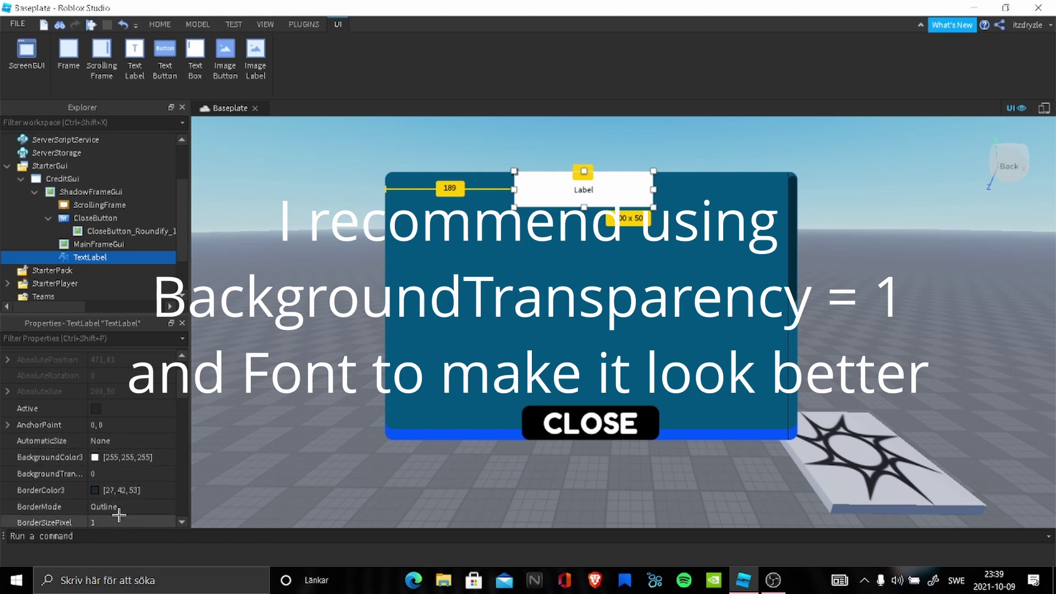
{"action": "scroll", "coordinate": [118, 489], "scroll_direction": "down", "scroll_amount": 3}
{"action": "scroll", "coordinate": [113, 499], "scroll_direction": "down", "scroll_amount": 3}
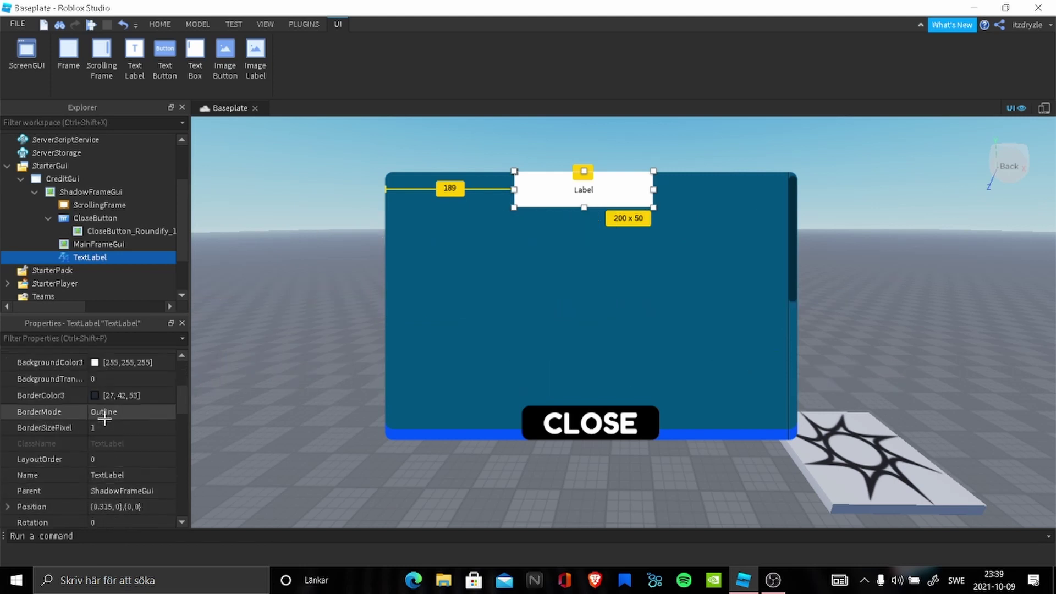
{"action": "left_click", "coordinate": [110, 379]}
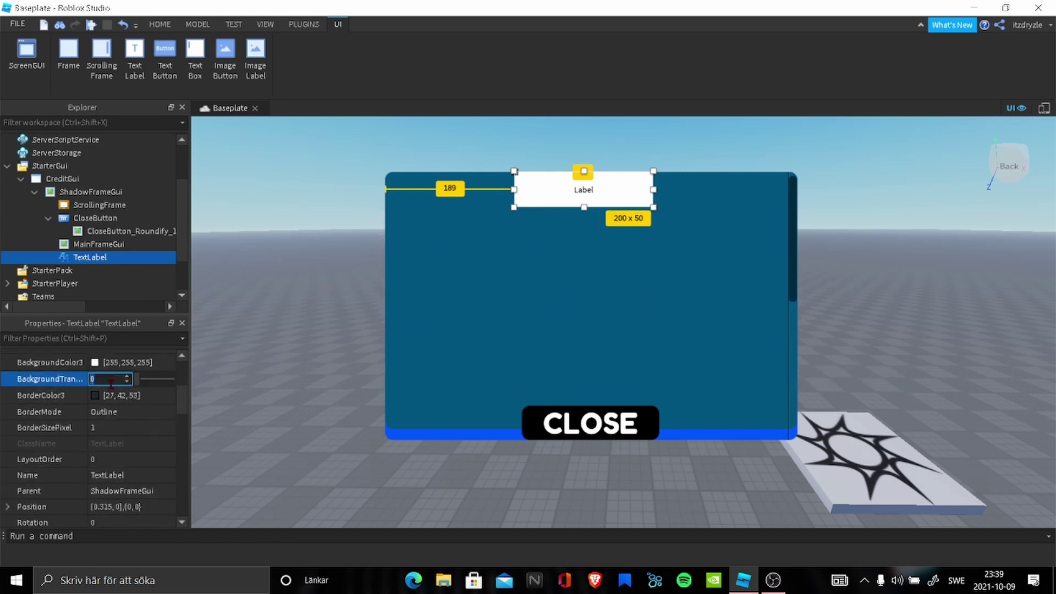
{"action": "type", "text": "1"}
- Change the TextLabel's text to Credits! and enable TextScaled
{"action": "scroll", "coordinate": [113, 429], "scroll_direction": "down", "scroll_amount": 10}
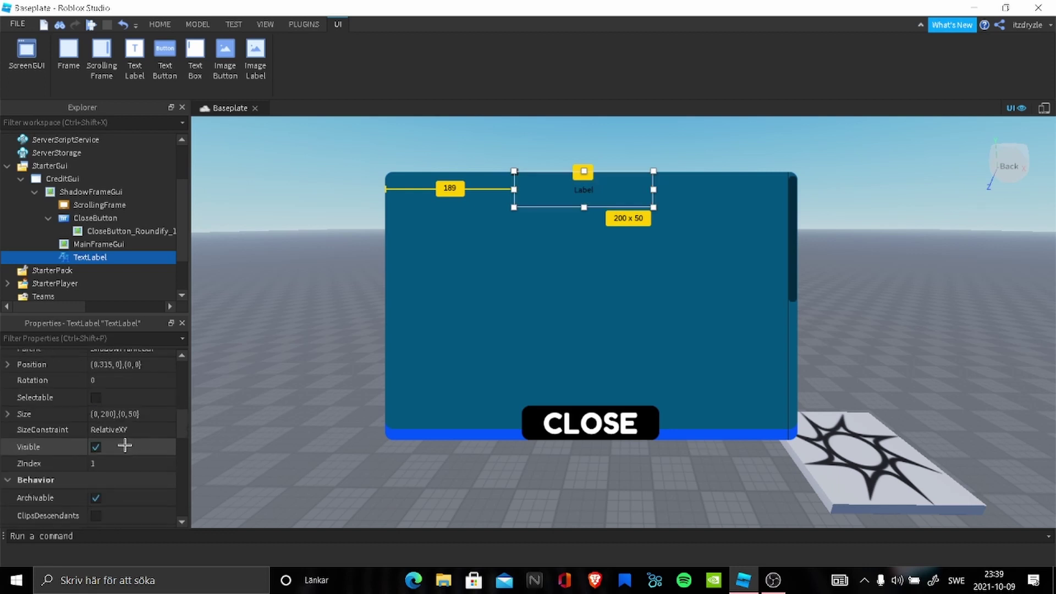
{"action": "scroll", "coordinate": [113, 468], "scroll_direction": "down", "scroll_amount": 4}
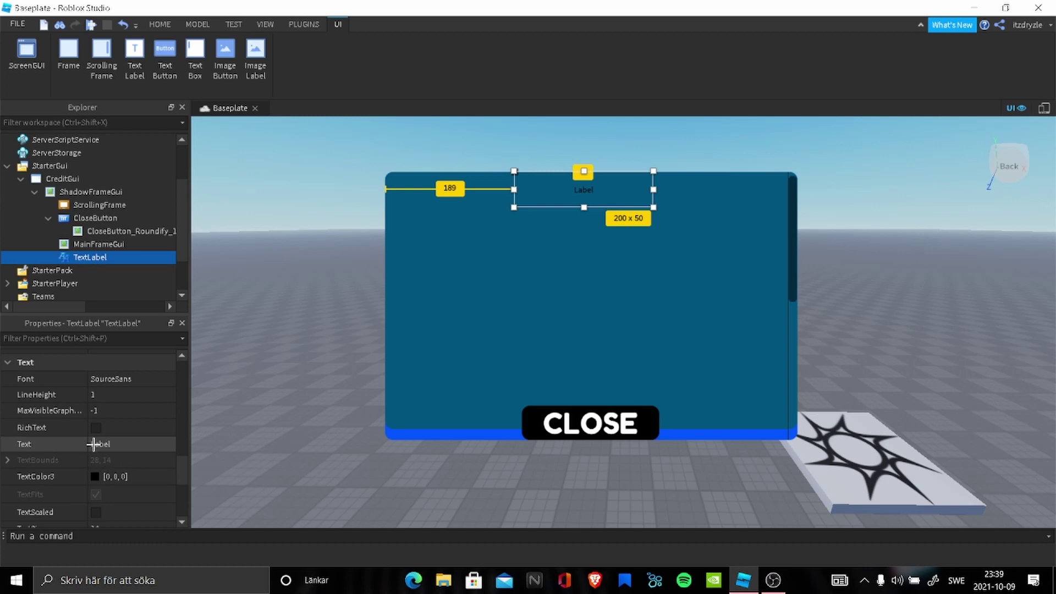
{"action": "left_click", "coordinate": [95, 444]}
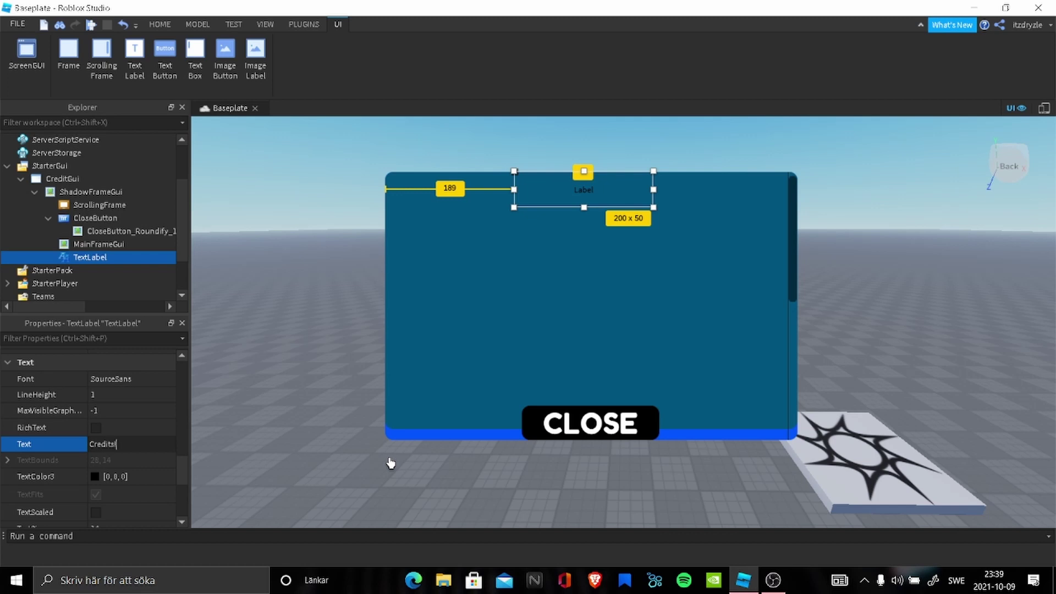
{"action": "left_click", "coordinate": [96, 514]}
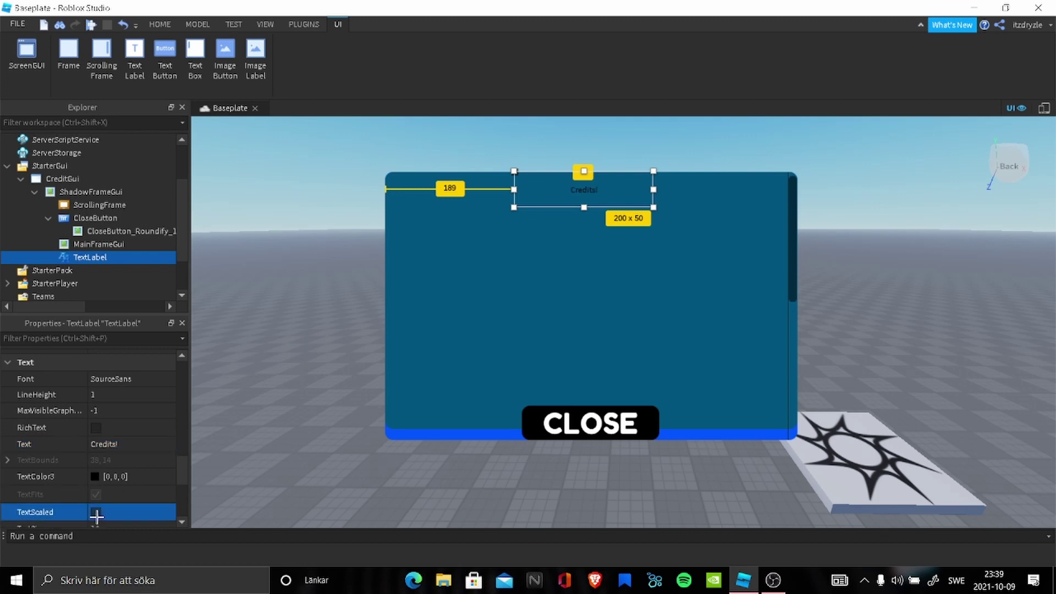
- Try RobotoCondensed and Sarpanch as the Credits! label's font
{"action": "scroll", "coordinate": [107, 454], "scroll_direction": "up", "scroll_amount": 3}
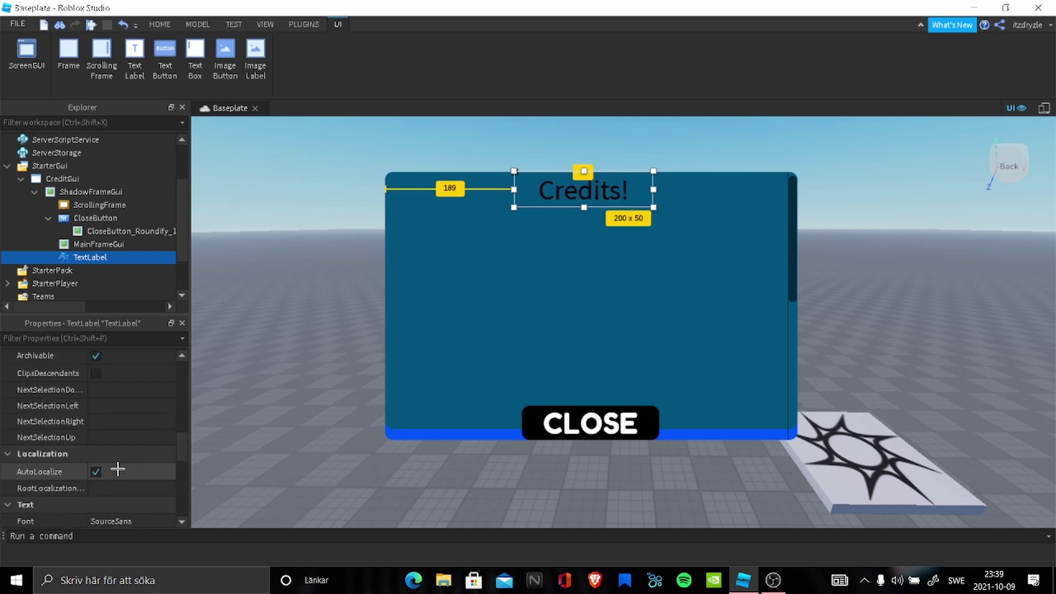
{"action": "left_click", "coordinate": [112, 474]}
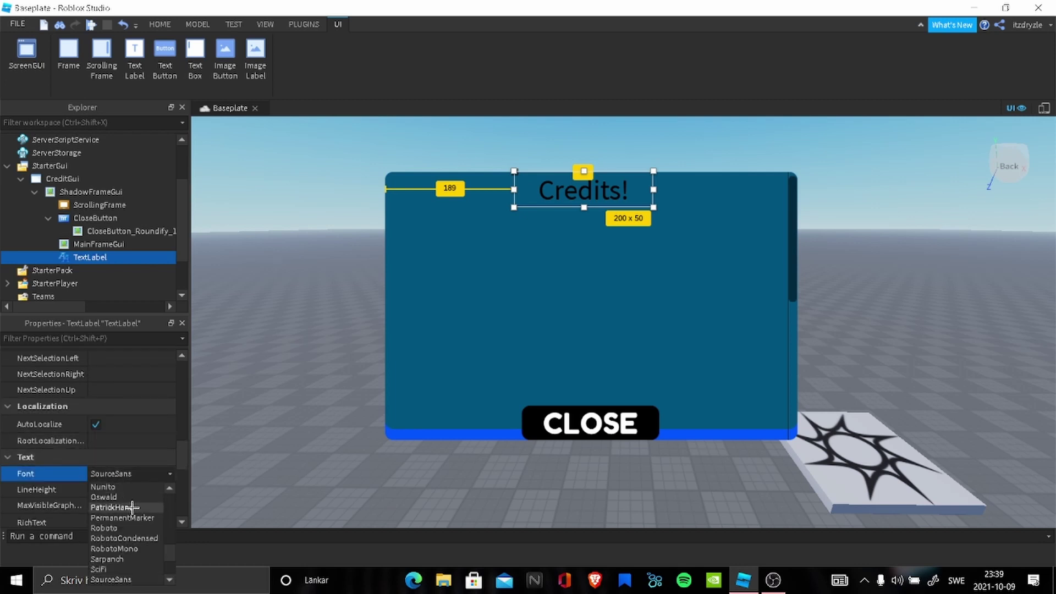
{"action": "left_click", "coordinate": [131, 507]}
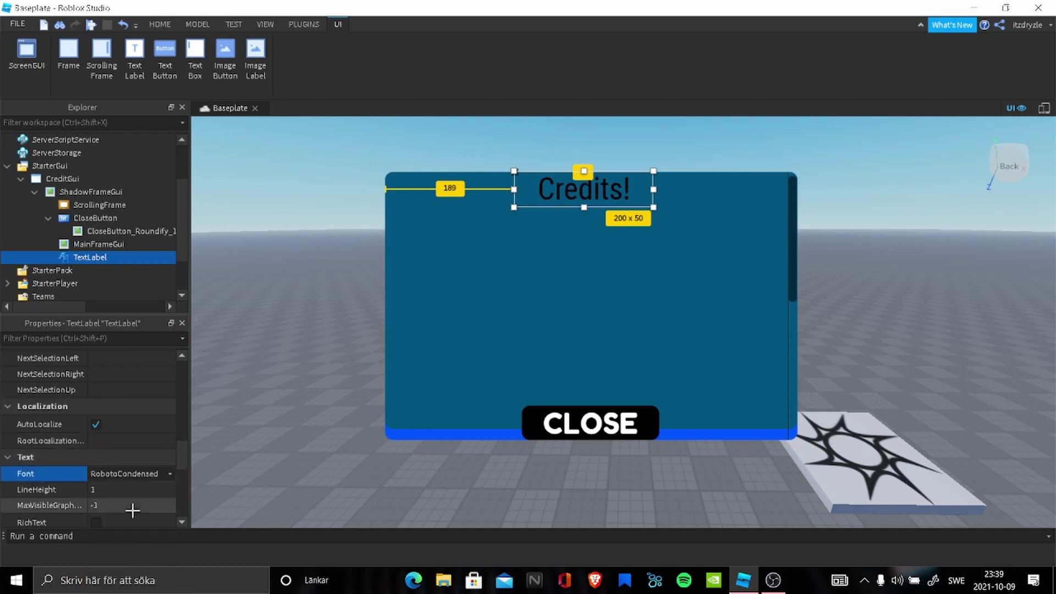
{"action": "left_click", "coordinate": [130, 474]}
{"action": "left_click", "coordinate": [124, 528]}
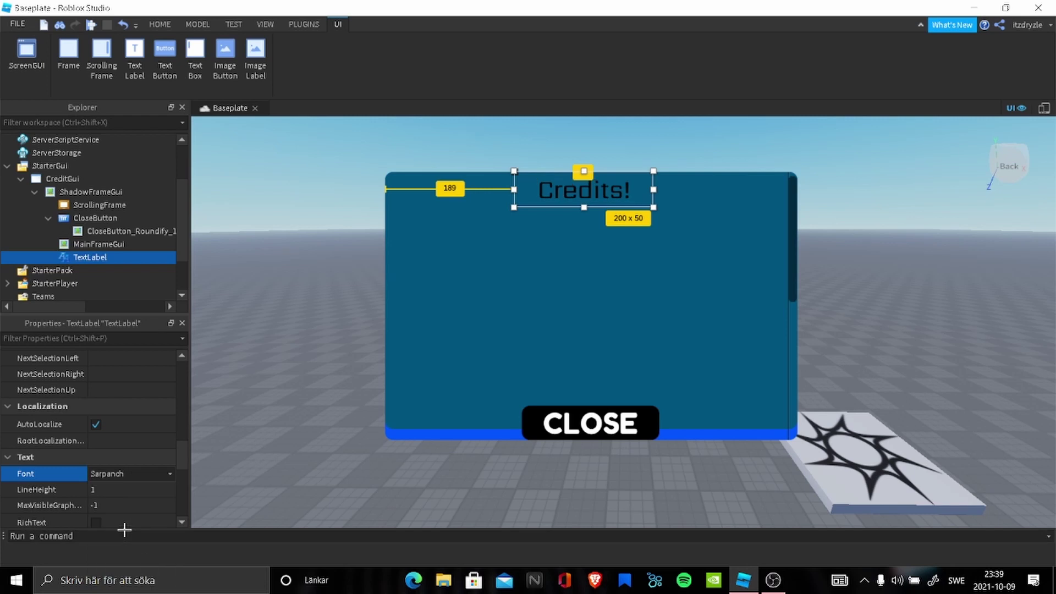
- Set the Credits! label's Font to SourceSansBold, then make the label taller and keep it centred at the frame's upper edge
{"action": "left_click", "coordinate": [132, 475]}
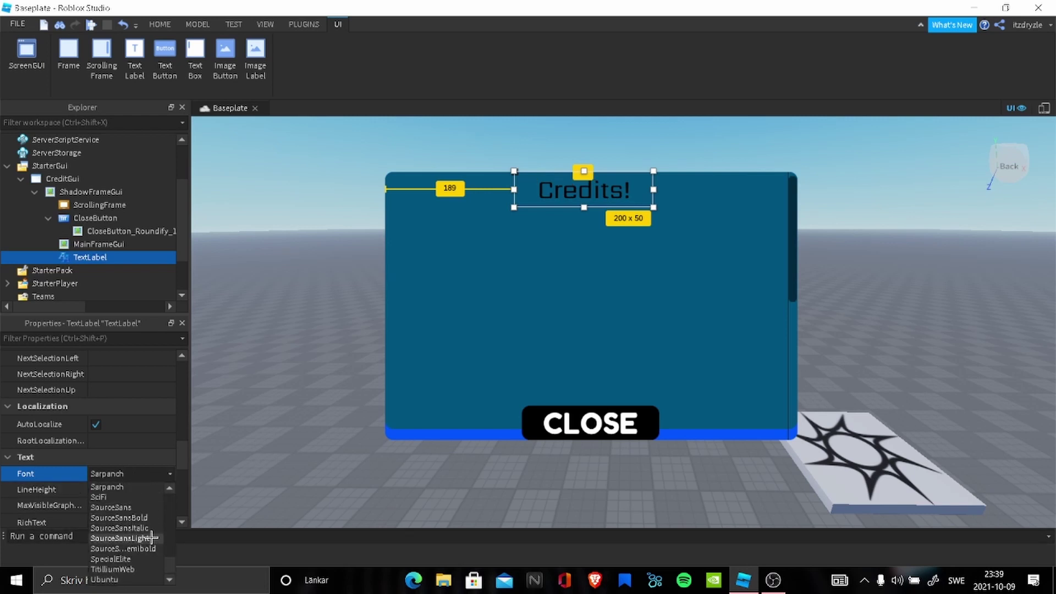
{"action": "left_click", "coordinate": [135, 518]}
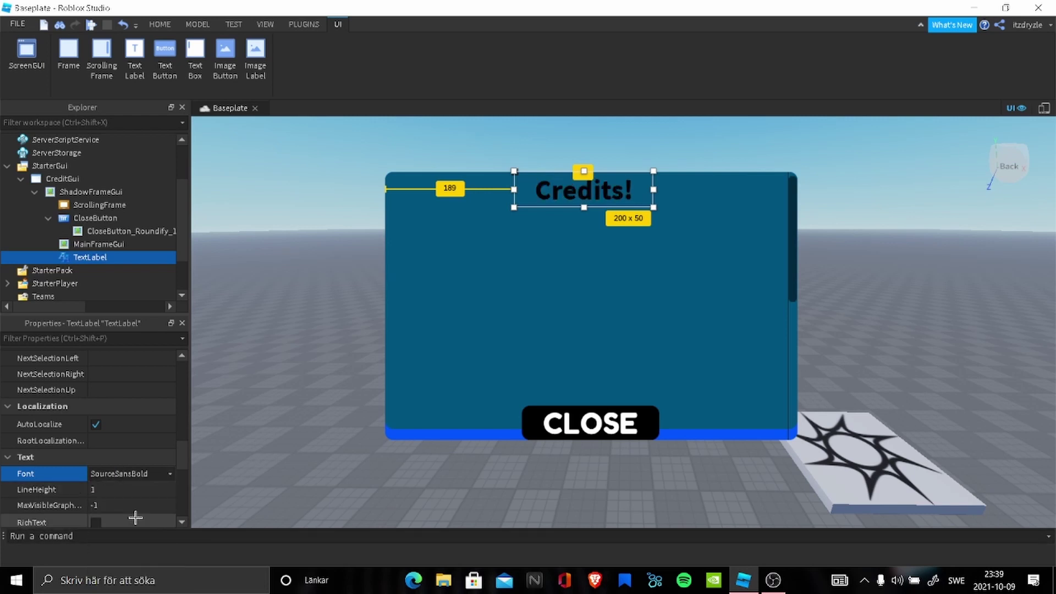
{"action": "mouse_move", "coordinate": [584, 209]}
{"action": "left_mouse_down"}
{"action": "mouse_move", "coordinate": [584, 218]}
{"action": "mouse_move", "coordinate": [572, 198]}
{"action": "left_mouse_up"}
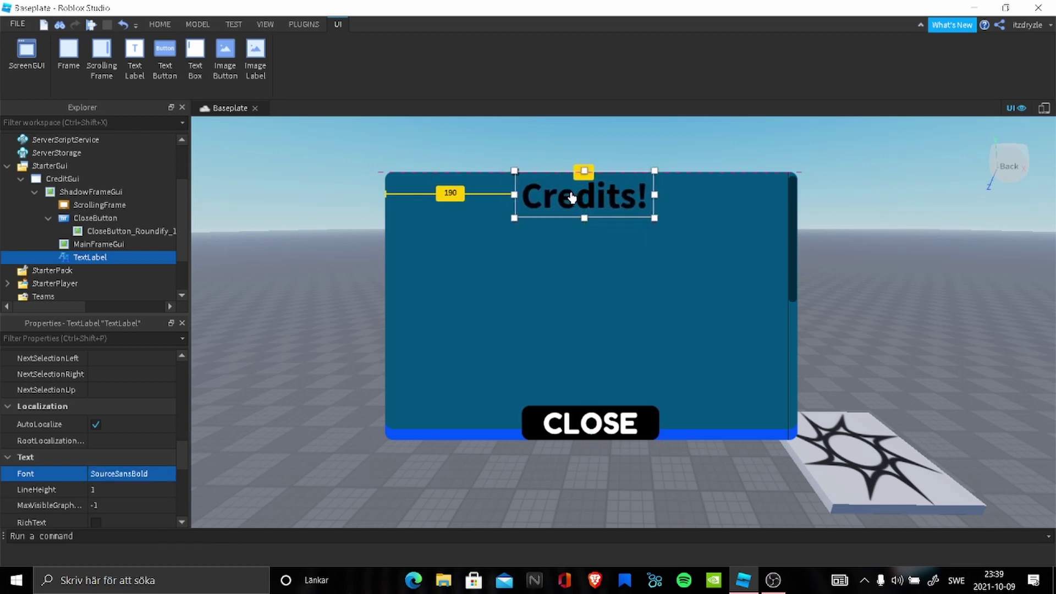
- Shift CloseButton slightly left along the frame's lower edge and shrink it to about 193 x 45
{"action": "mouse_move", "coordinate": [584, 422]}
{"action": "left_mouse_down"}
{"action": "mouse_move", "coordinate": [595, 428]}
{"action": "mouse_move", "coordinate": [579, 429]}
{"action": "left_mouse_up"}
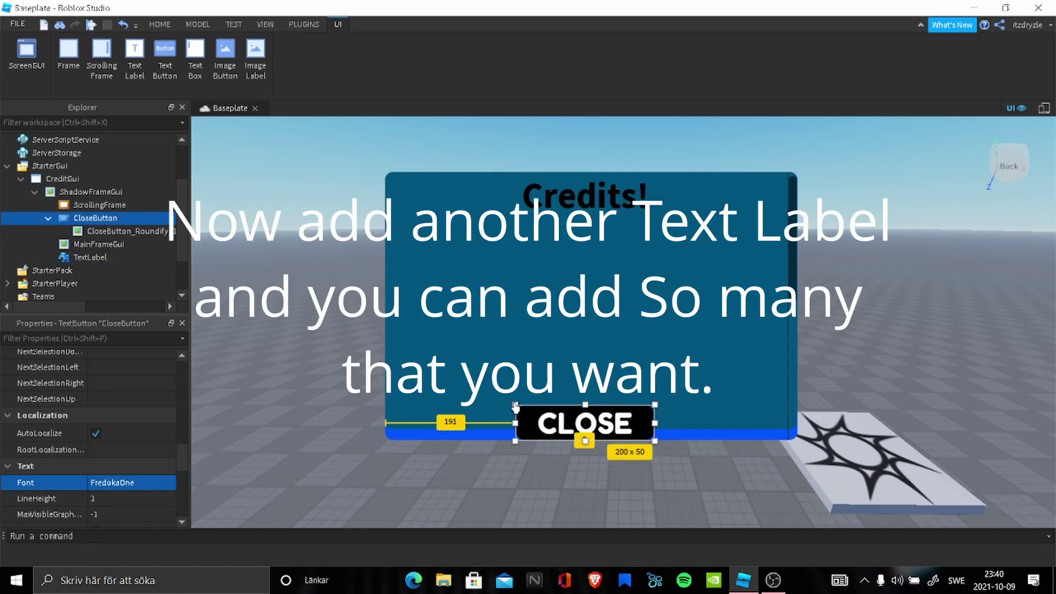
{"action": "left_click_drag", "start_coordinate": [515, 406], "coordinate": [521, 411]}
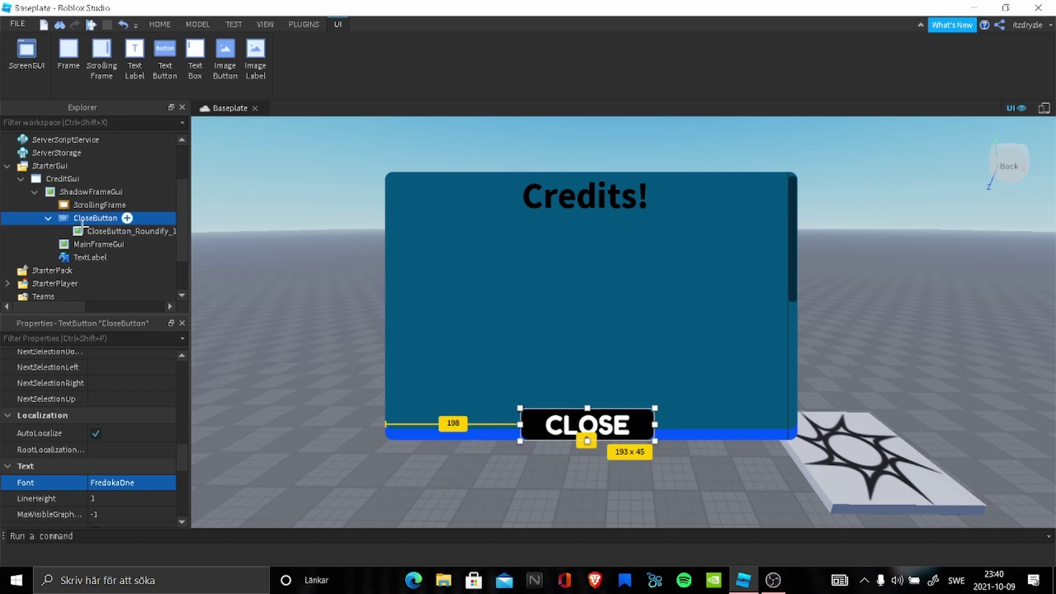
- Add another TextLabel to ShadowFrameGui and place it centred just below the Credits! label
{"action": "left_click", "coordinate": [99, 231]}
{"action": "left_click", "coordinate": [66, 217]}
{"action": "left_click", "coordinate": [52, 191]}
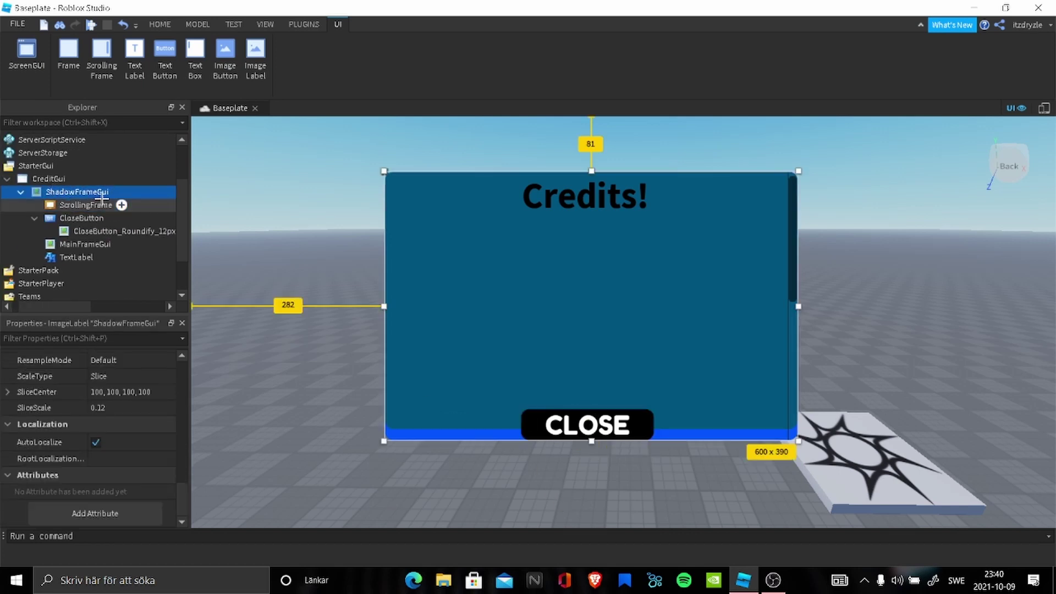
{"action": "left_click", "coordinate": [104, 192]}
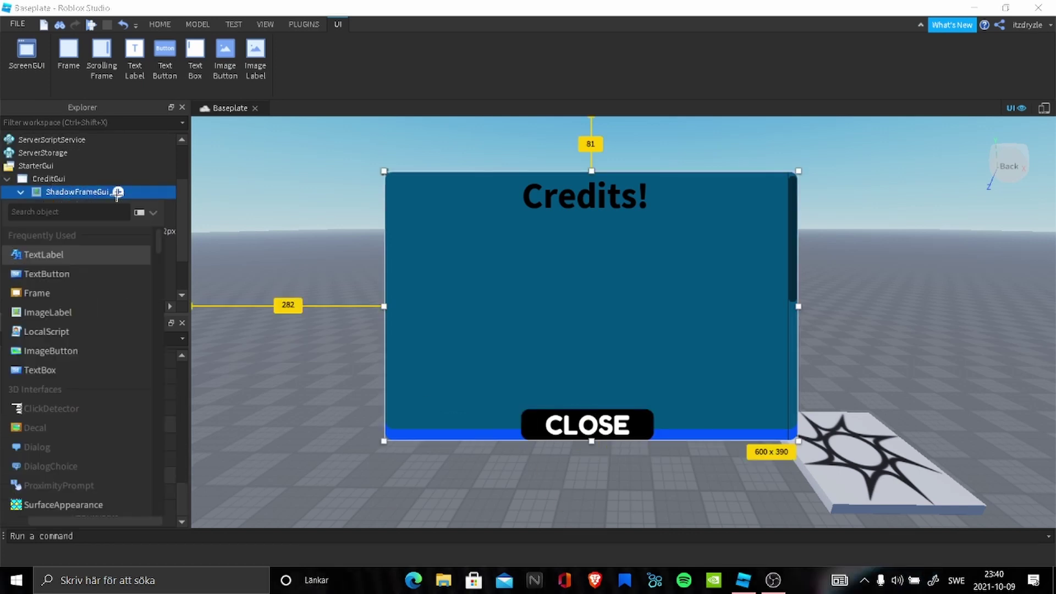
{"action": "left_click", "coordinate": [55, 255]}
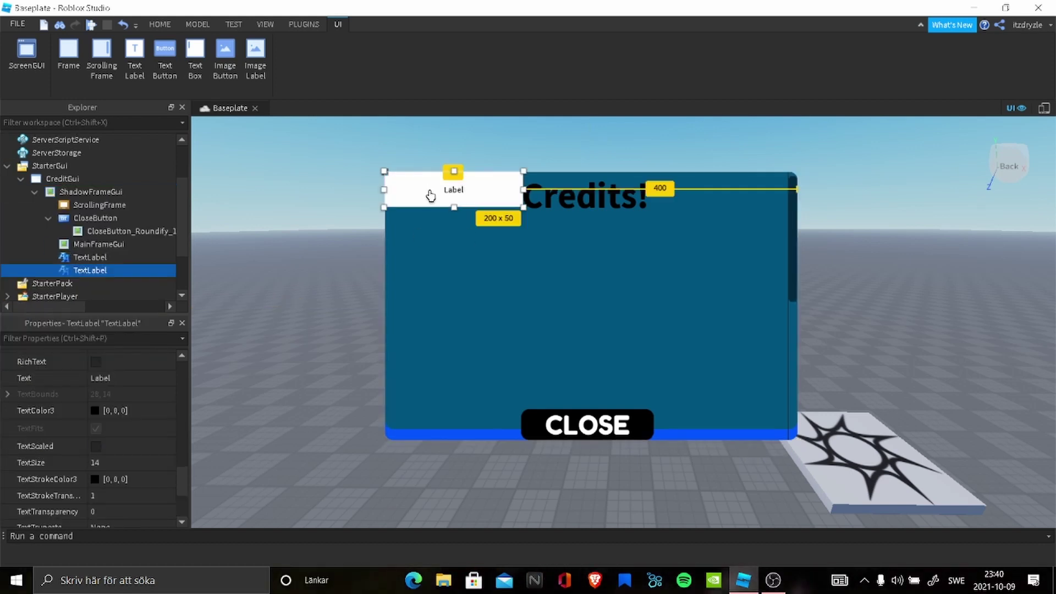
{"action": "left_click_drag", "start_coordinate": [429, 195], "coordinate": [567, 247]}
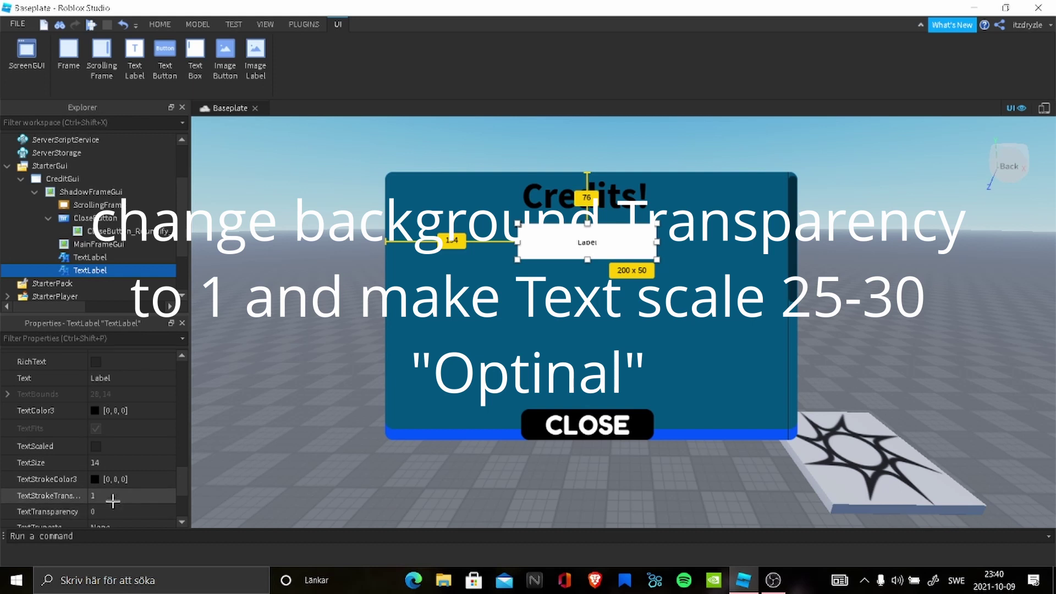
- Set the new TextLabel's BackgroundTransparency to 1
{"action": "scroll", "coordinate": [130, 489], "scroll_direction": "down", "scroll_amount": 1}
{"action": "scroll", "coordinate": [116, 479], "scroll_direction": "down", "scroll_amount": 1}
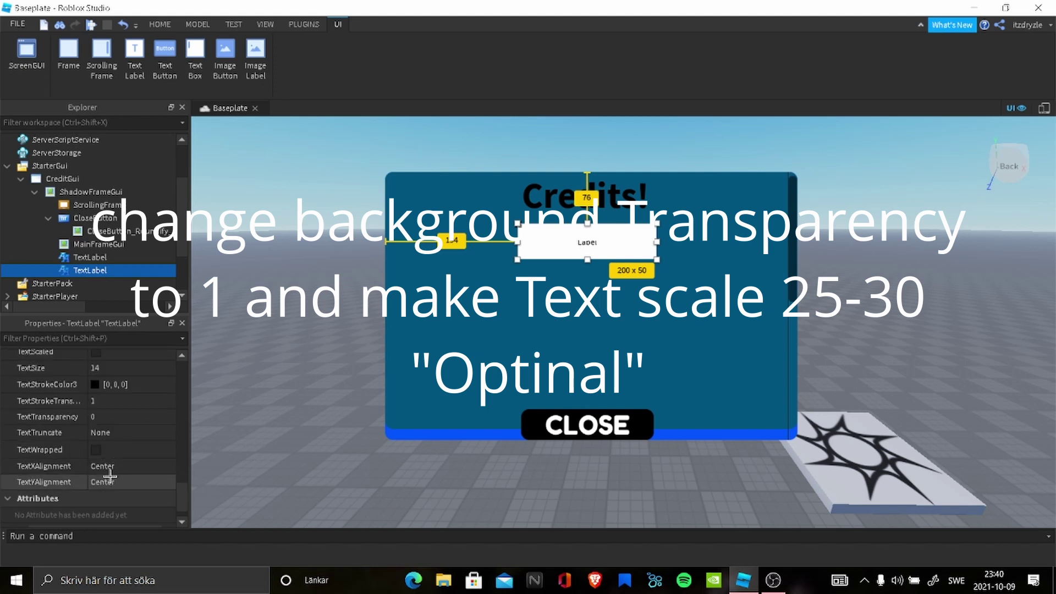
{"action": "scroll", "coordinate": [119, 456], "scroll_direction": "up", "scroll_amount": 2}
{"action": "scroll", "coordinate": [118, 456], "scroll_direction": "up", "scroll_amount": 8}
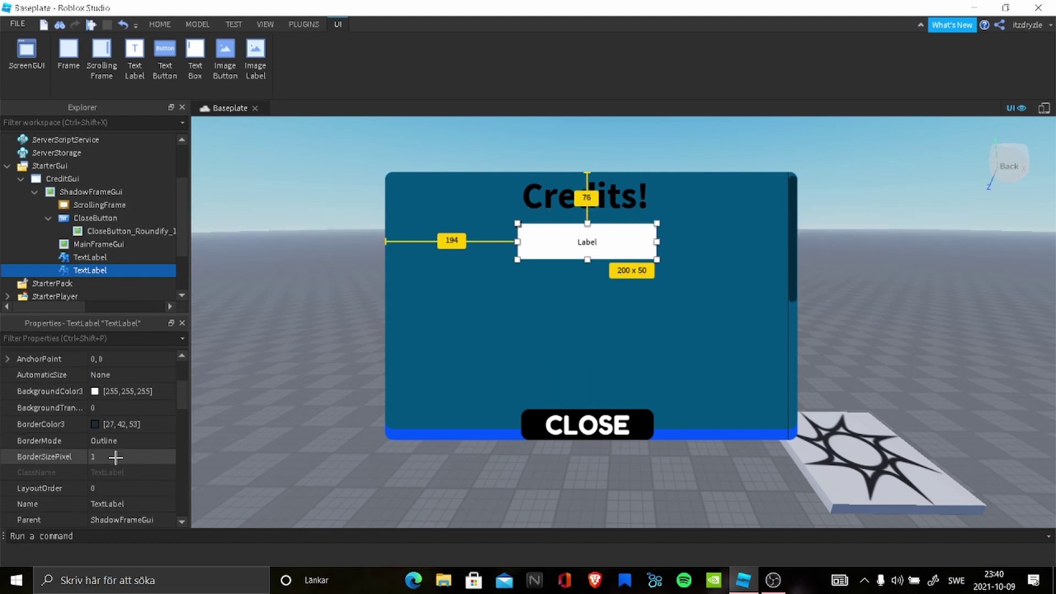
{"action": "left_click", "coordinate": [110, 408]}
{"action": "type", "text": "1"}
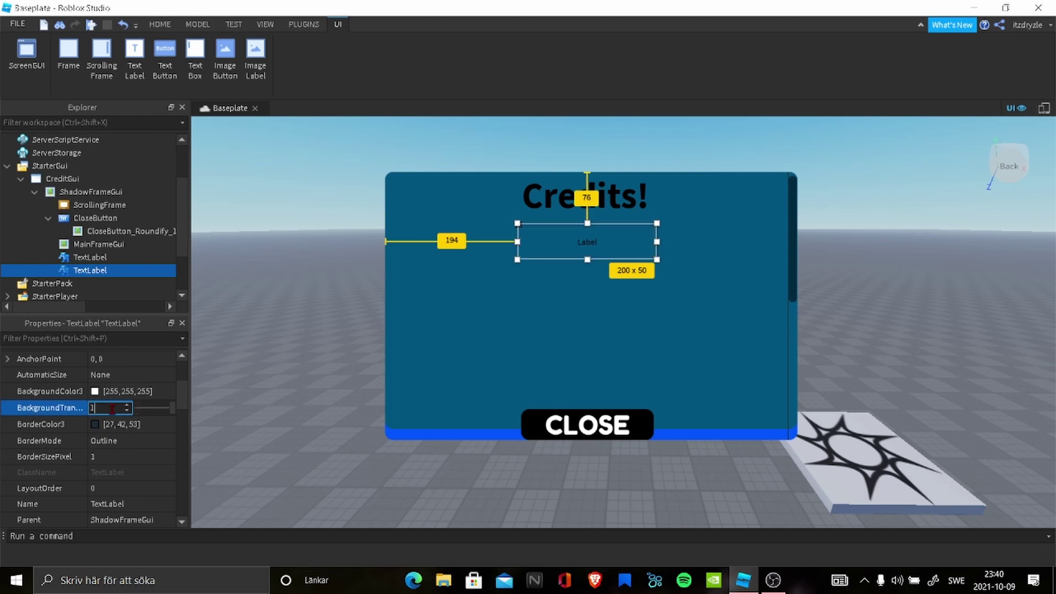
- Set the new label's text to "Scripter:" followed by the creator's username, with a TextSize of 30
{"action": "scroll", "coordinate": [121, 440], "scroll_direction": "down", "scroll_amount": 6}
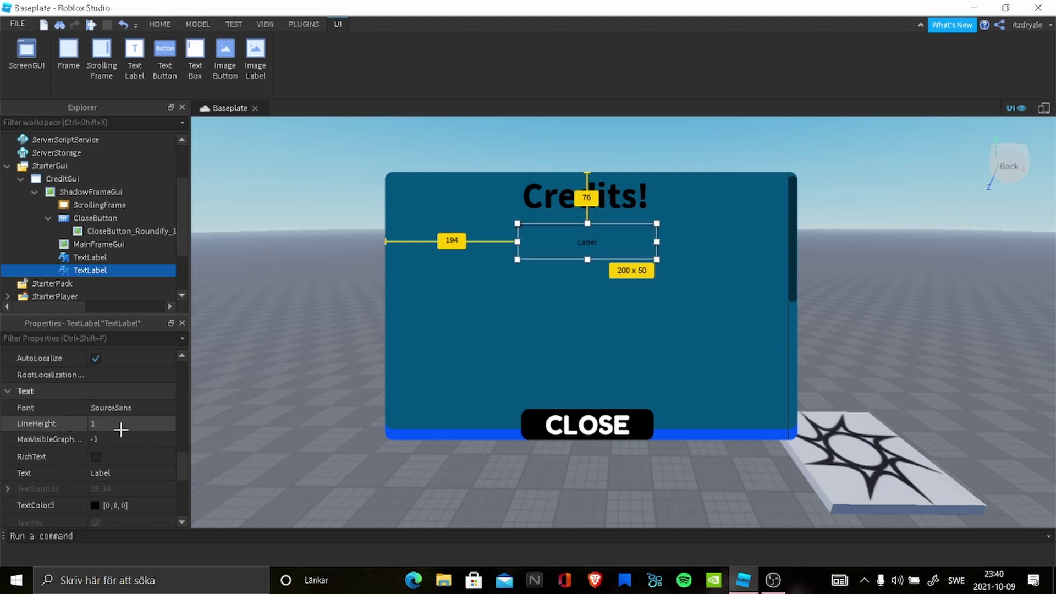
{"action": "left_click", "coordinate": [145, 474]}
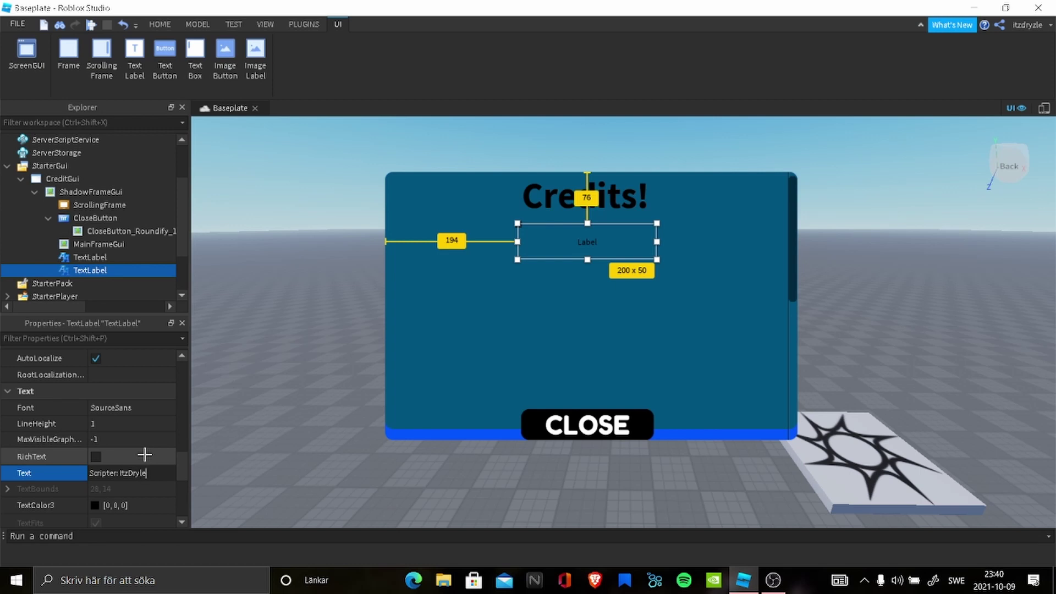
{"action": "type", "text": "le"}
{"action": "key", "text": "Return"}
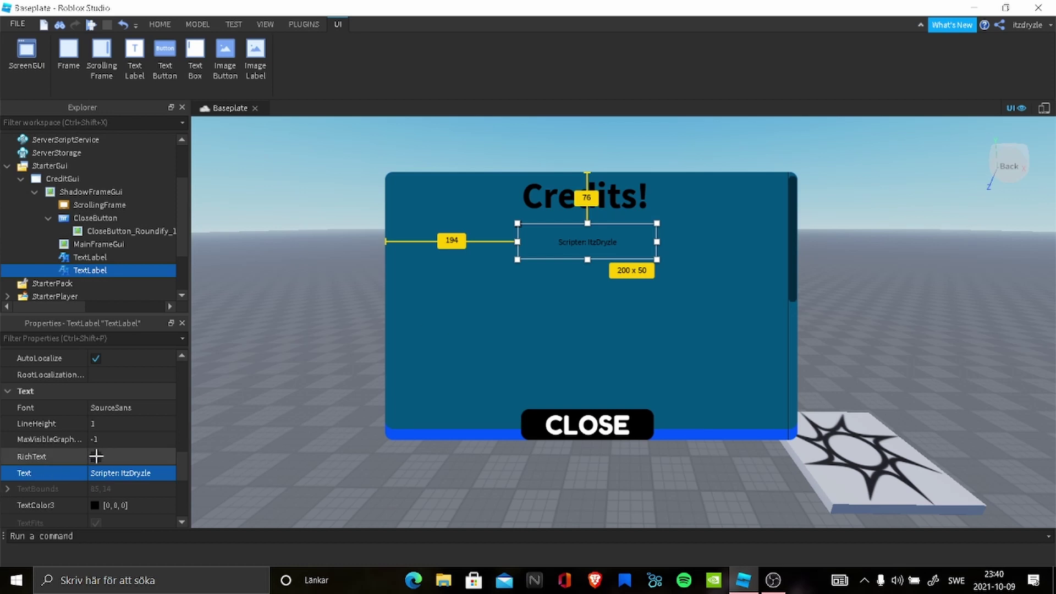
{"action": "scroll", "coordinate": [95, 484], "scroll_direction": "down", "scroll_amount": 1}
{"action": "left_click", "coordinate": [113, 507]}
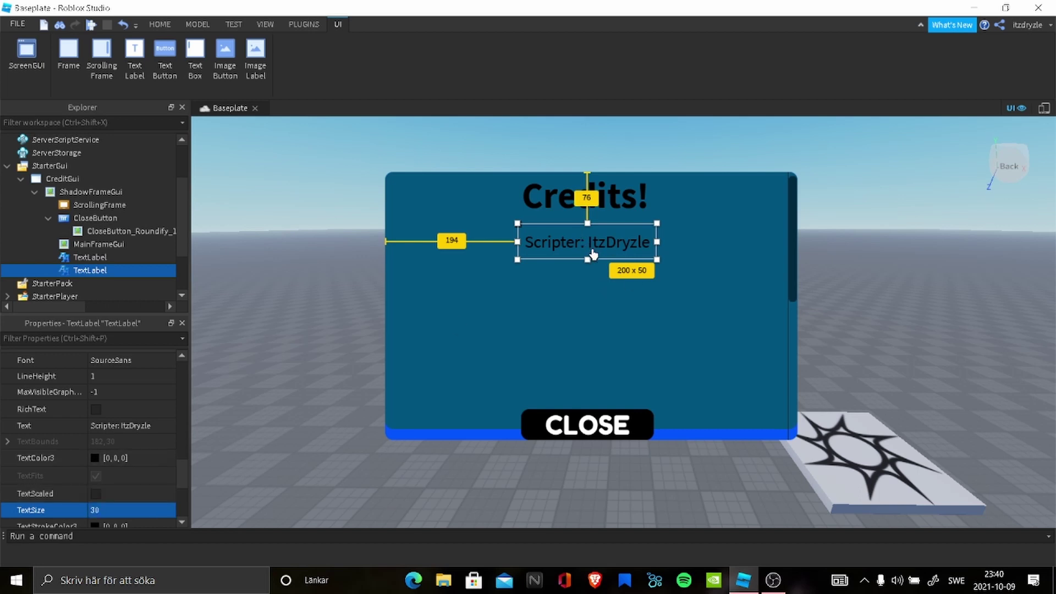
- Enlarge the Scripter label to about 236 x 58 and keep it roughly centred under the Credits! label
{"action": "left_click_drag", "start_coordinate": [589, 264], "coordinate": [590, 269]}
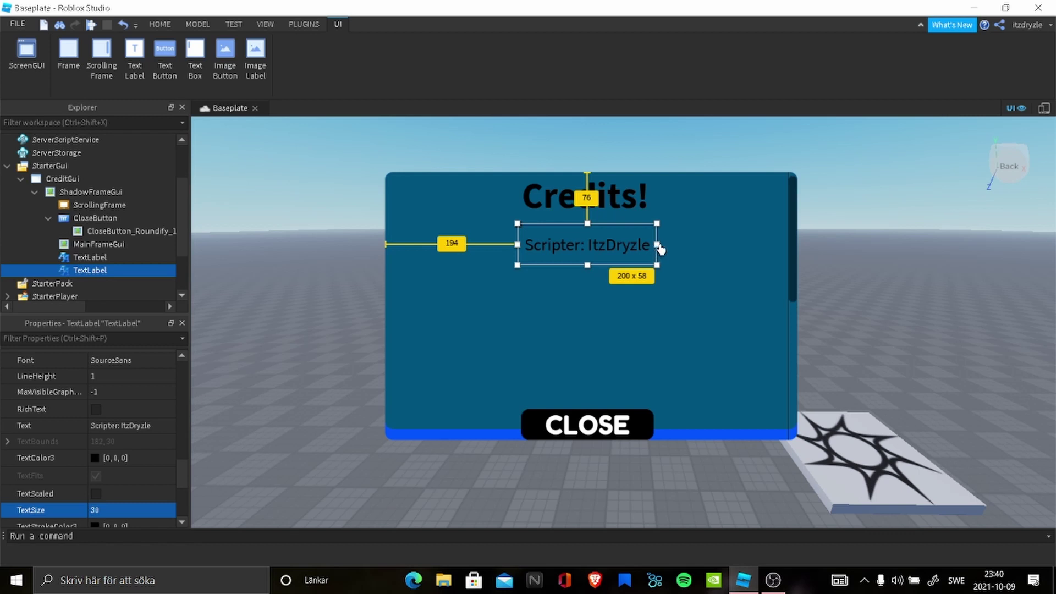
{"action": "left_click", "coordinate": [660, 249]}
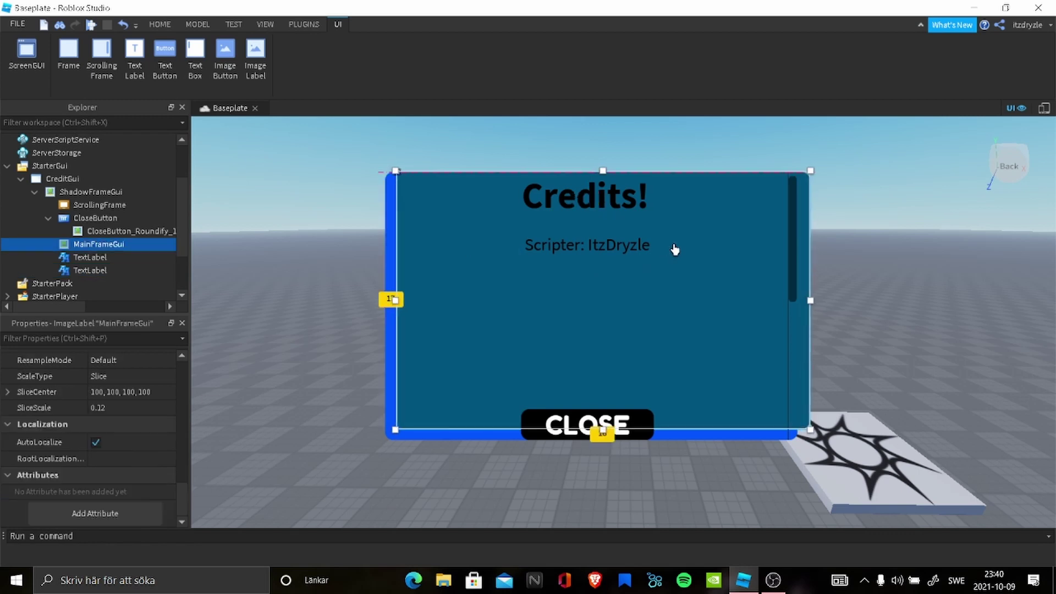
{"action": "left_click", "coordinate": [622, 248]}
{"action": "left_click_drag", "start_coordinate": [657, 244], "coordinate": [609, 252]}
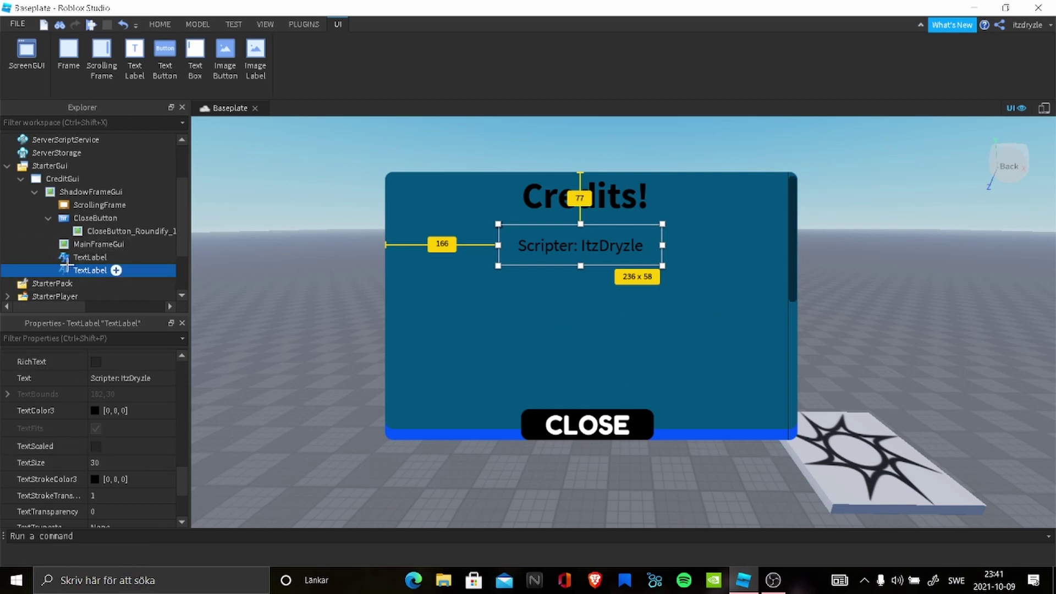
- Add a TextButton directly under CreditGui and move it down the screen's left edge to about mid-height
{"action": "left_click", "coordinate": [88, 256]}
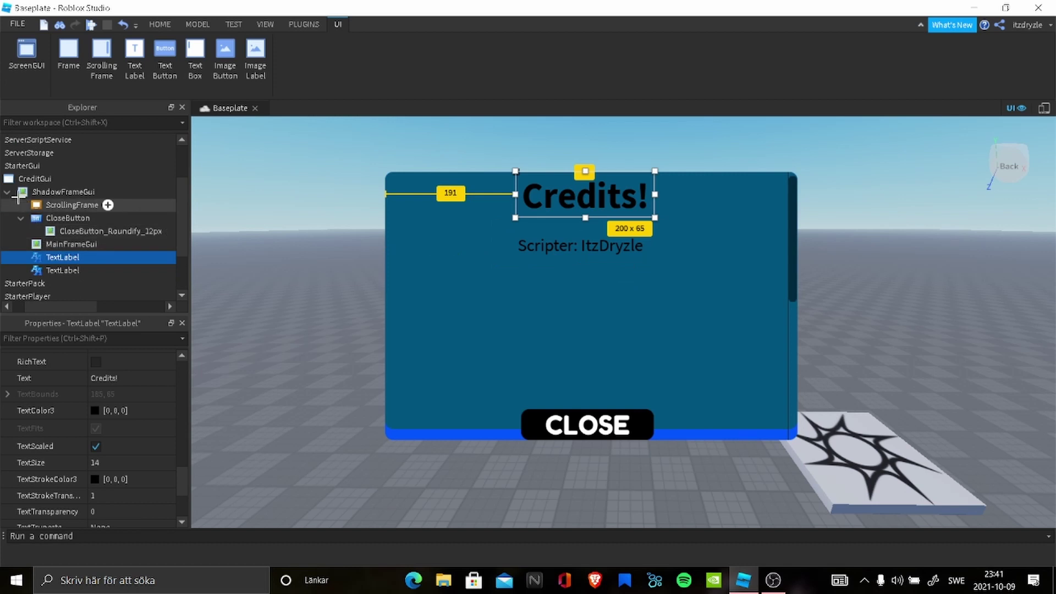
{"action": "left_click", "coordinate": [34, 191]}
{"action": "left_click", "coordinate": [36, 191]}
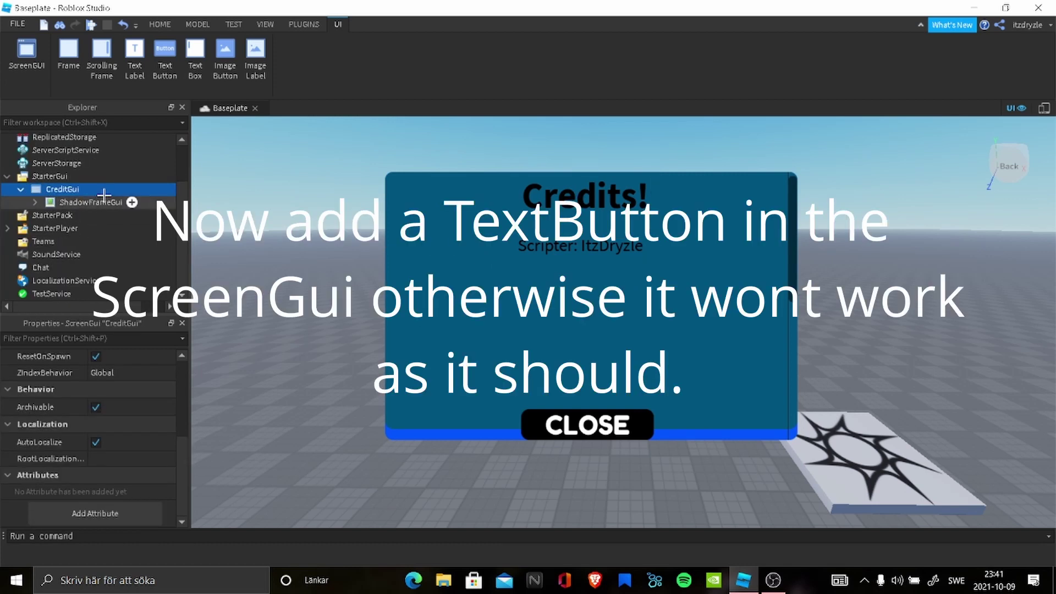
{"action": "left_click", "coordinate": [88, 189]}
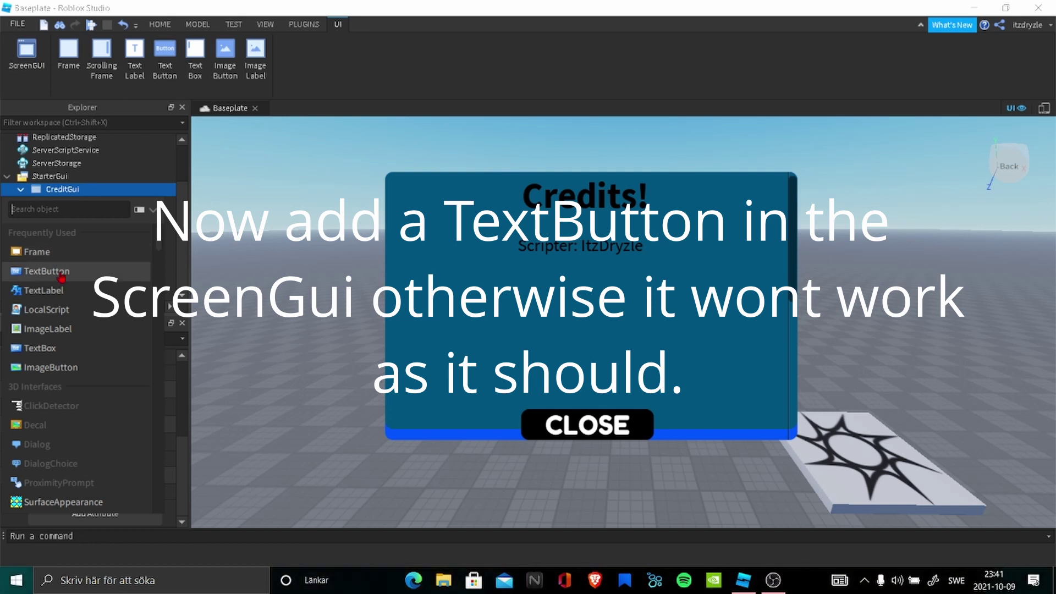
{"action": "left_click", "coordinate": [60, 273]}
{"action": "left_click_drag", "start_coordinate": [247, 144], "coordinate": [253, 352]}
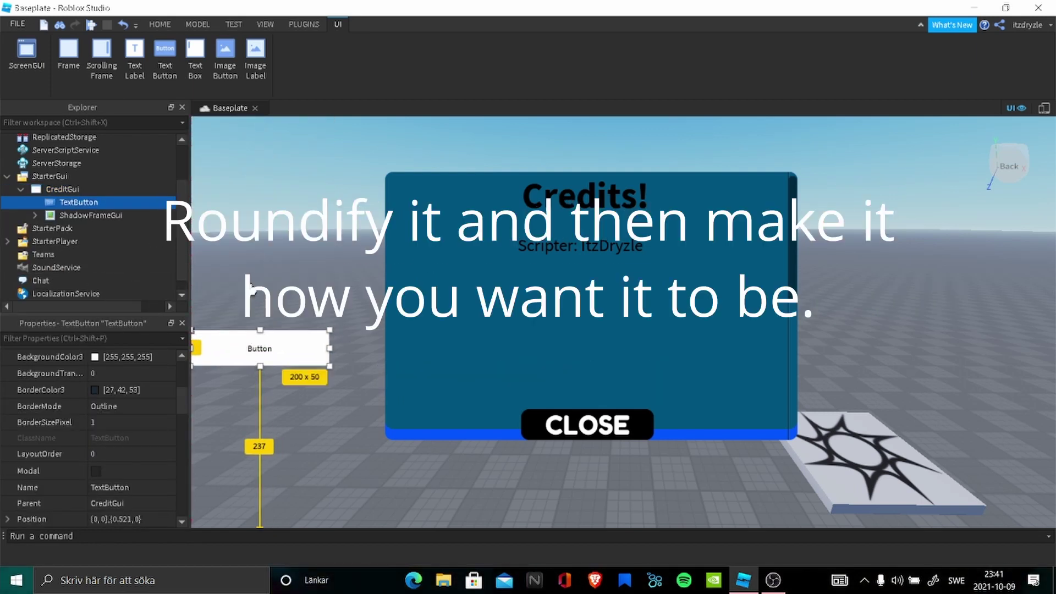
- Round the TextButton's corners with the Roundify plugin at size 12
{"action": "left_click", "coordinate": [304, 25]}
{"action": "left_click", "coordinate": [88, 67]}
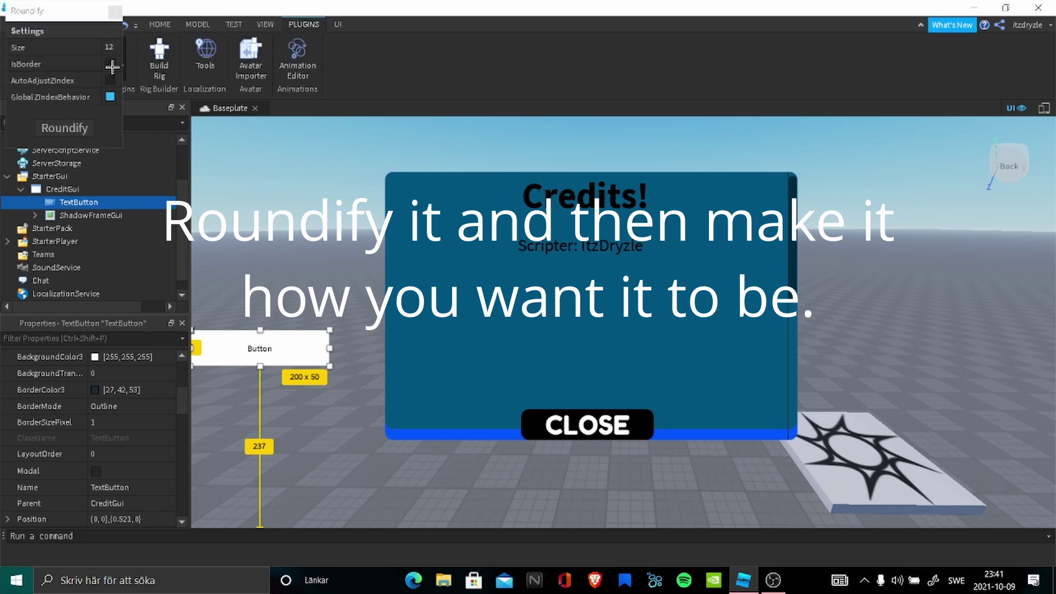
{"action": "left_click", "coordinate": [71, 128]}
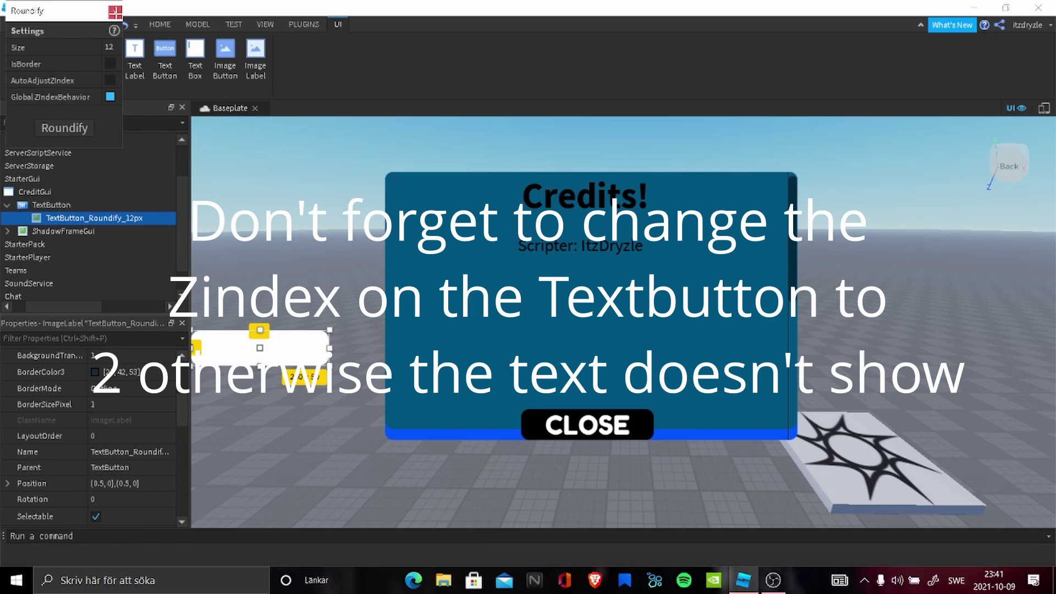
- Set the ZIndex of the rounded TextButton to 2
{"action": "left_click", "coordinate": [44, 206]}
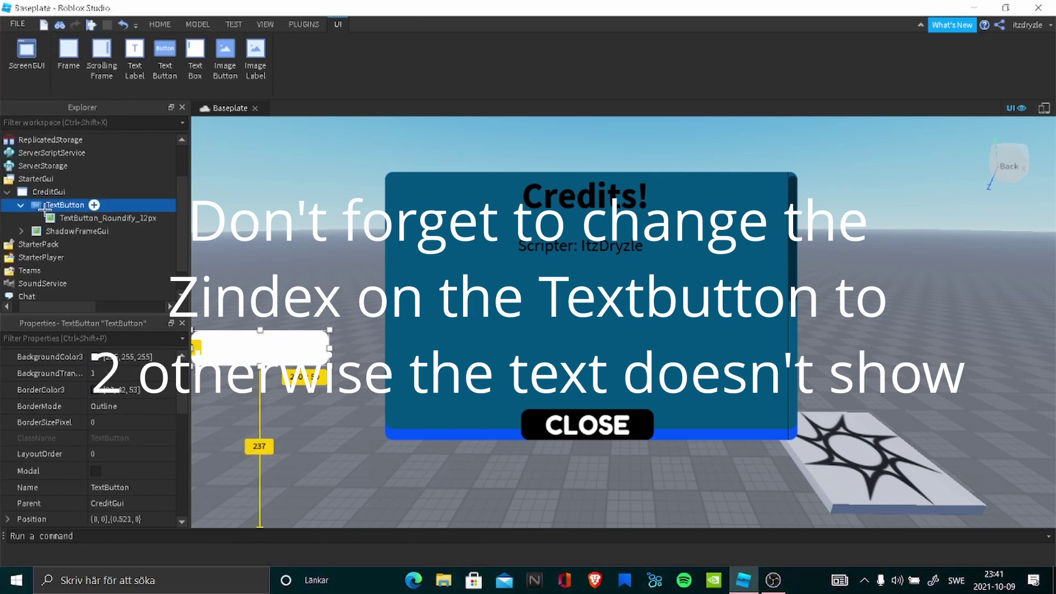
{"action": "left_click", "coordinate": [49, 218]}
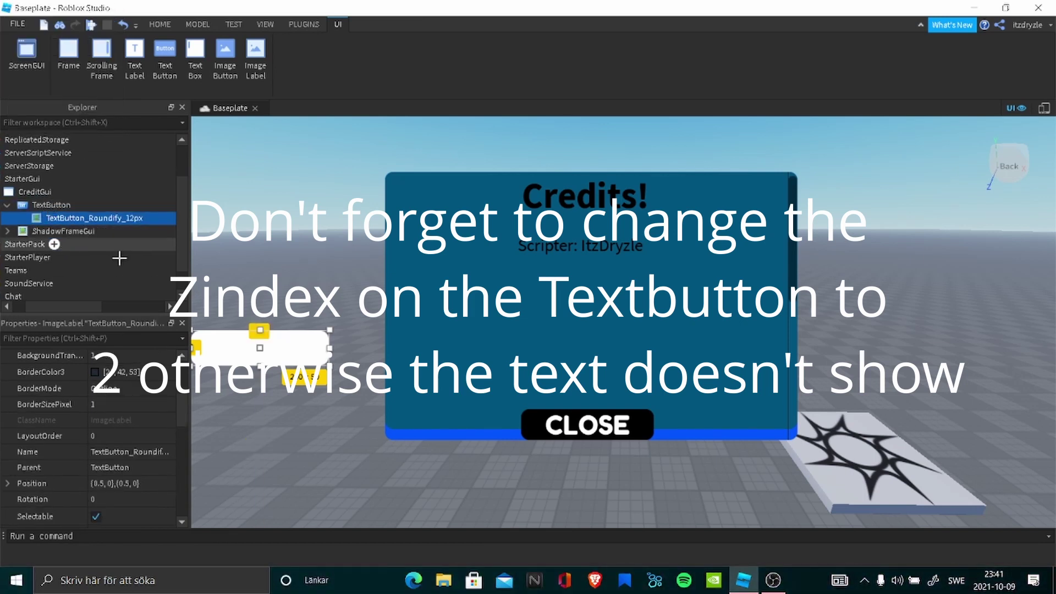
{"action": "left_click", "coordinate": [53, 205]}
{"action": "scroll", "coordinate": [85, 448], "scroll_direction": "down", "scroll_amount": 5}
{"action": "scroll", "coordinate": [86, 448], "scroll_direction": "down", "scroll_amount": 3}
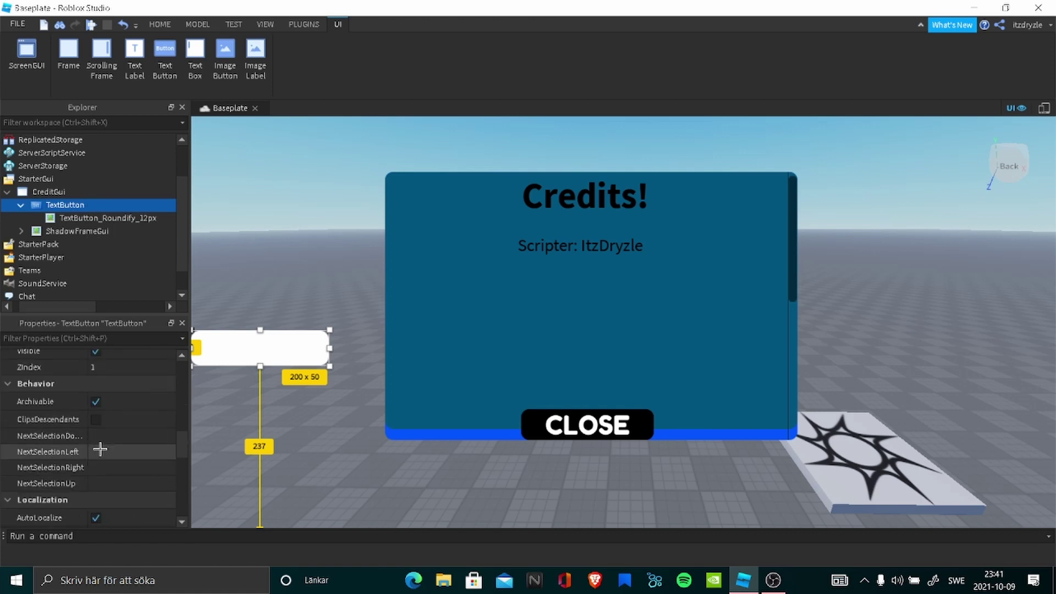
{"action": "scroll", "coordinate": [101, 445], "scroll_direction": "up", "scroll_amount": 6}
{"action": "left_click", "coordinate": [94, 509]}
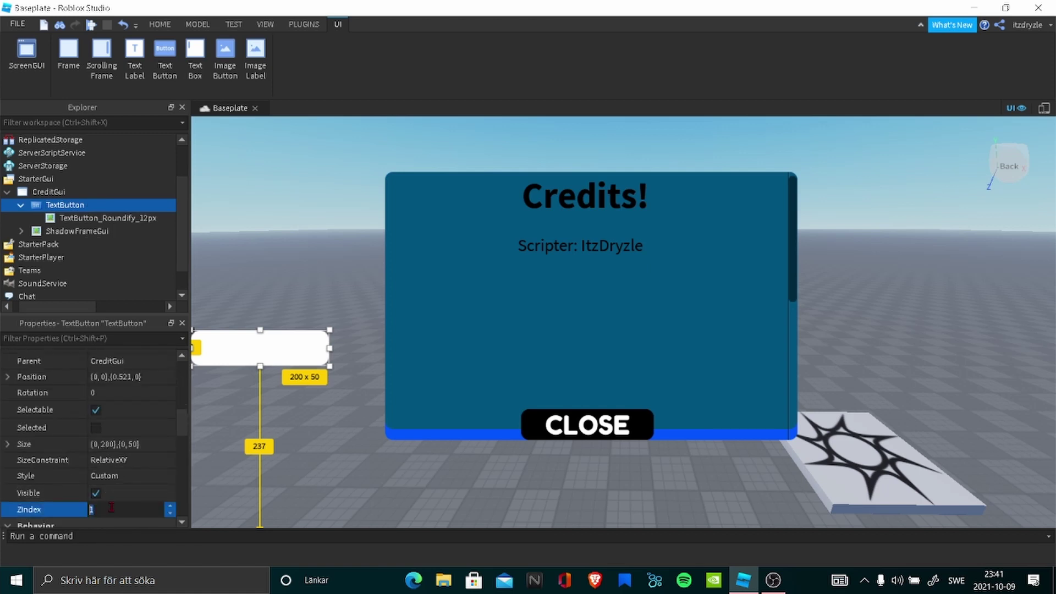
{"action": "key", "text": "BackSpace"}
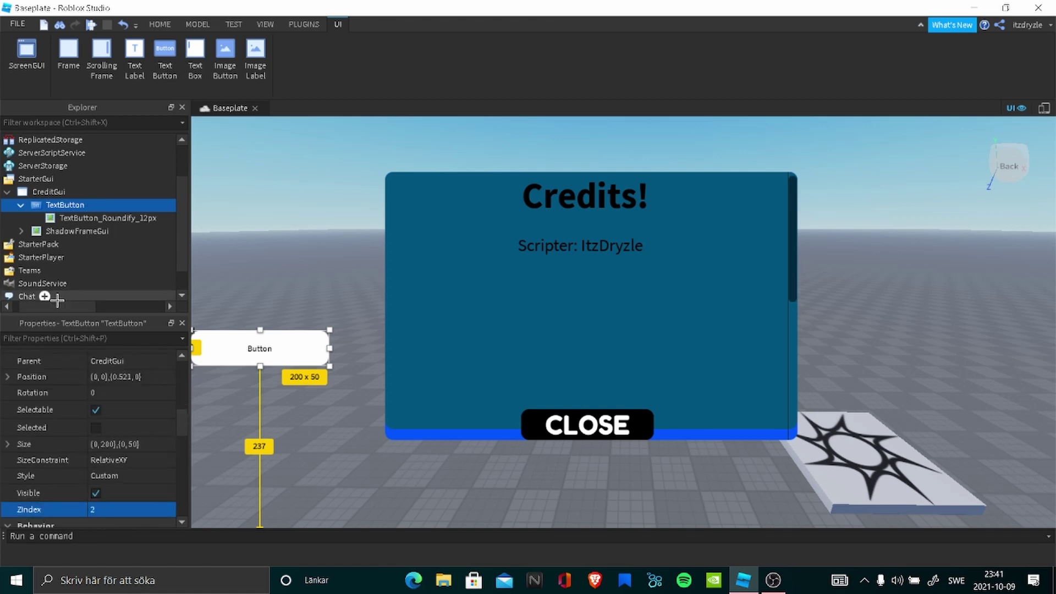
- Resize the TextButton to about 99 x 65 and change its text to Credits
{"action": "scroll", "coordinate": [87, 443], "scroll_direction": "down", "scroll_amount": 4}
{"action": "scroll", "coordinate": [121, 455], "scroll_direction": "down", "scroll_amount": 3}
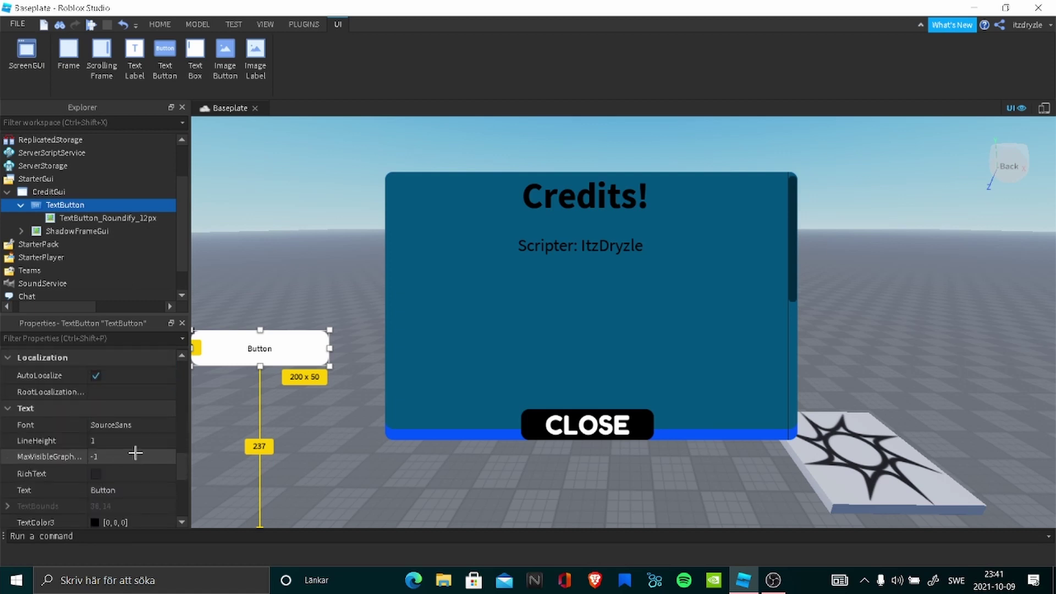
{"action": "left_click_drag", "start_coordinate": [263, 350], "coordinate": [260, 379]}
{"action": "double_click", "coordinate": [105, 490]}
{"action": "key", "text": "BackSpace"}
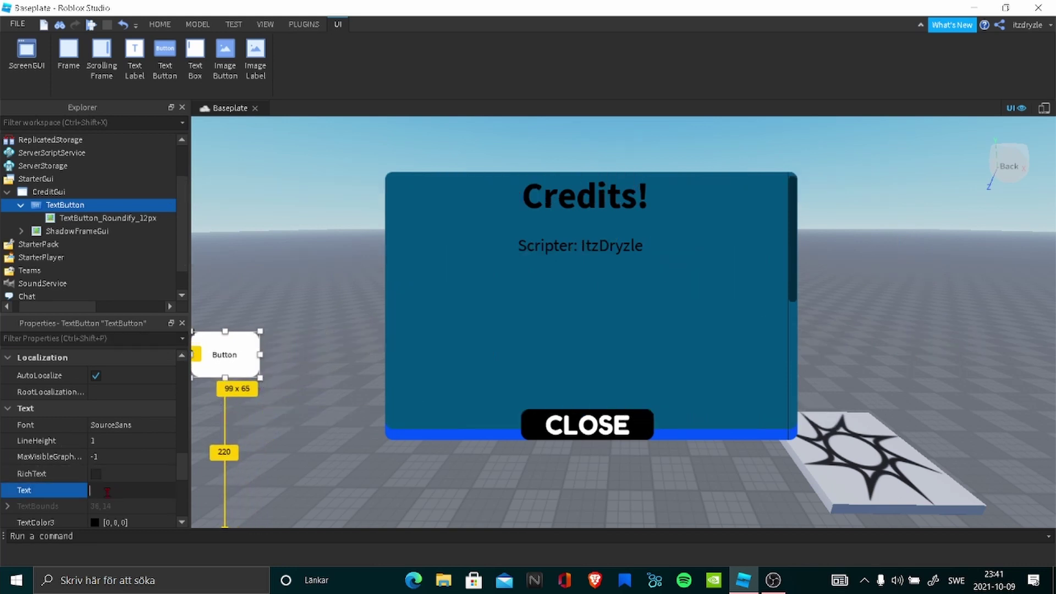
{"action": "type", "text": "Credits"}
{"action": "key", "text": "Return"}
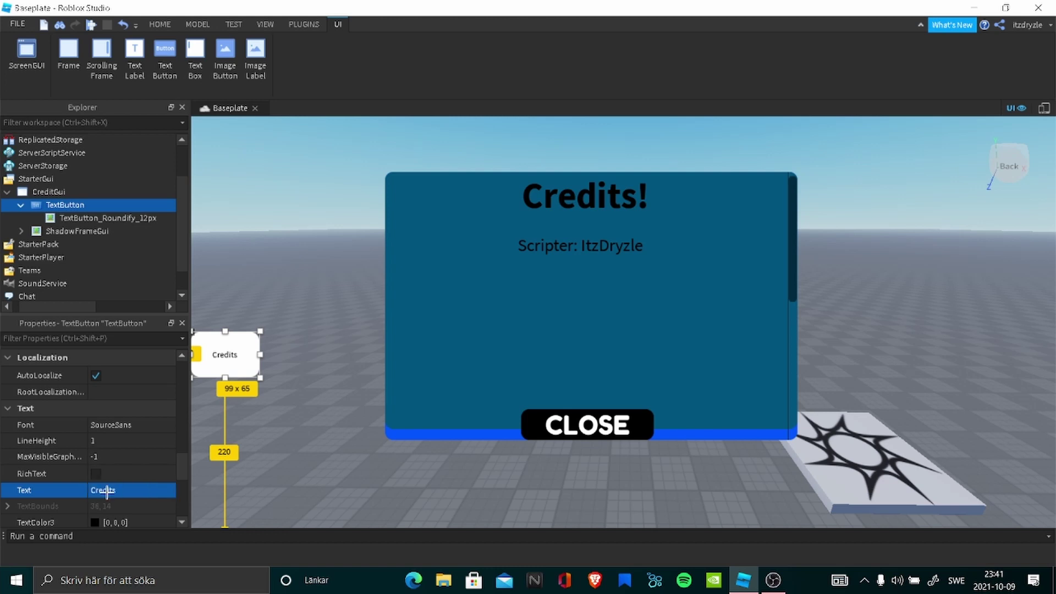
- Enable TextScaled on the Credits button and widen it to about 105 x 65
{"action": "scroll", "coordinate": [107, 514], "scroll_direction": "down", "scroll_amount": 1}
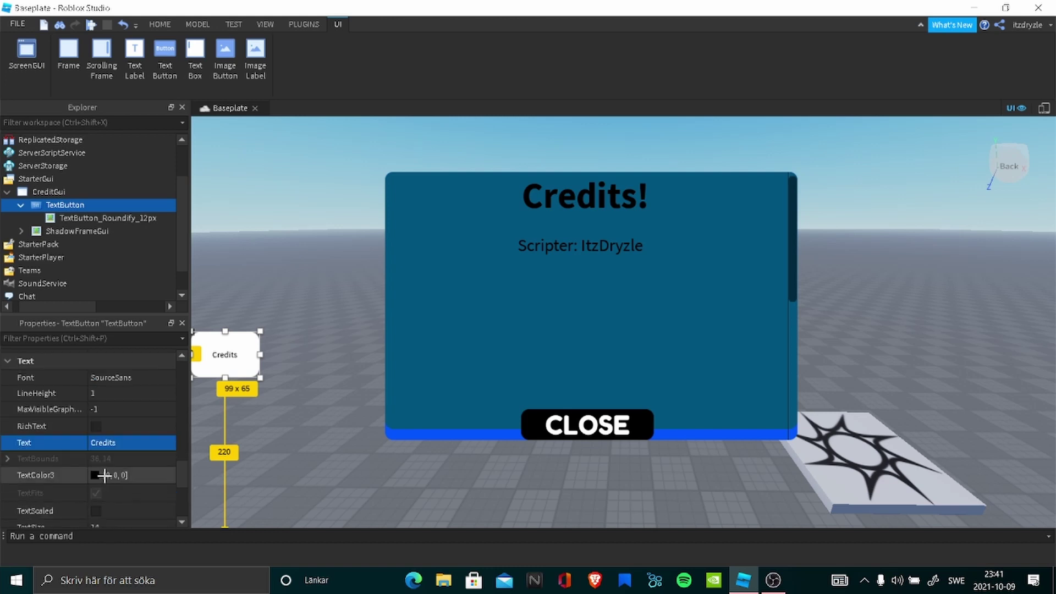
{"action": "scroll", "coordinate": [110, 468], "scroll_direction": "down", "scroll_amount": 1}
{"action": "left_click", "coordinate": [94, 463]}
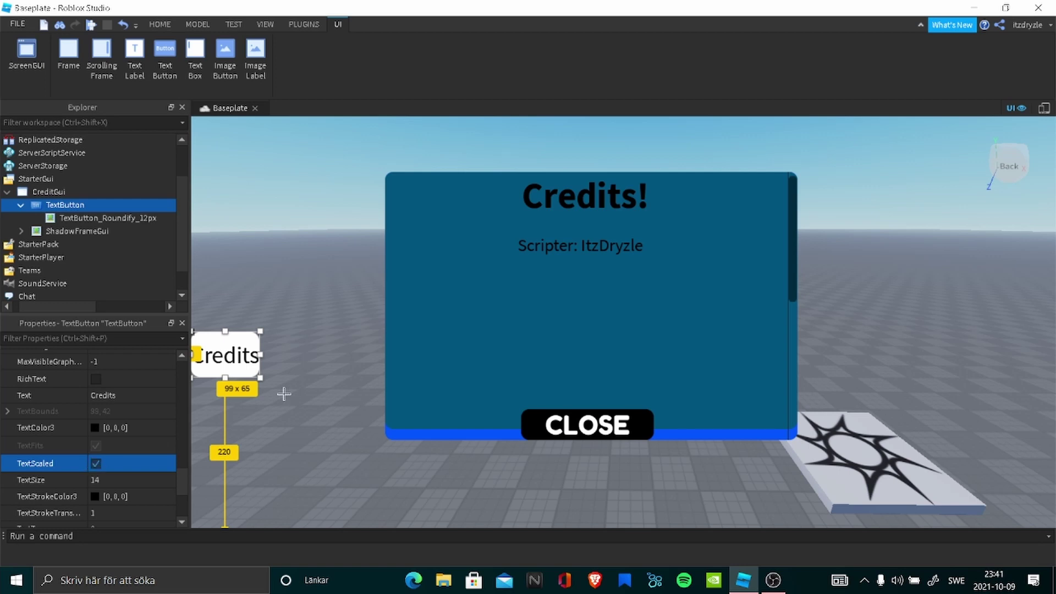
{"action": "left_click_drag", "start_coordinate": [261, 353], "coordinate": [265, 358]}
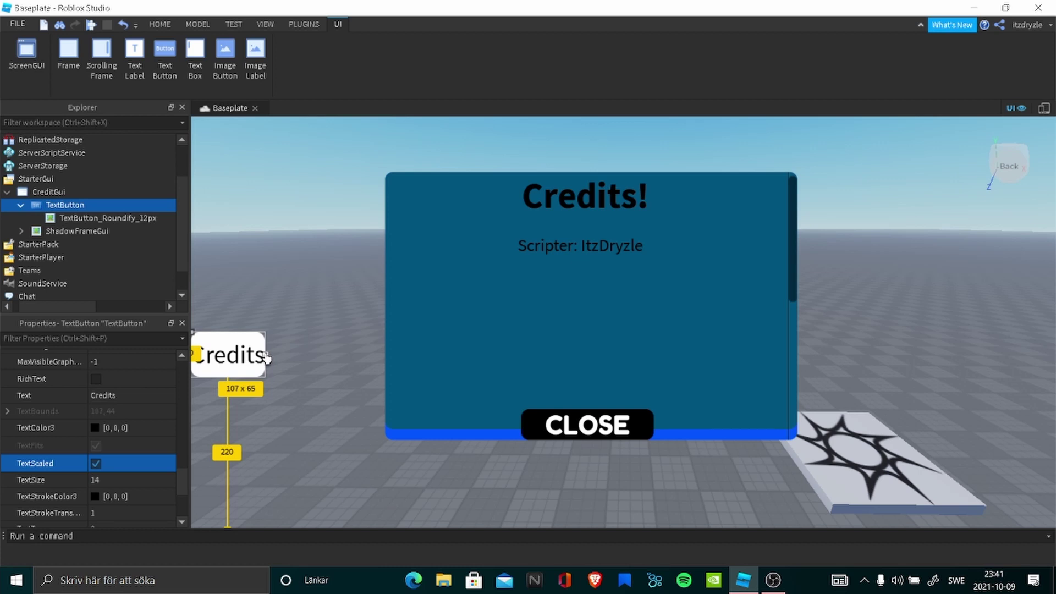
{"action": "left_click_drag", "start_coordinate": [266, 357], "coordinate": [265, 358]}
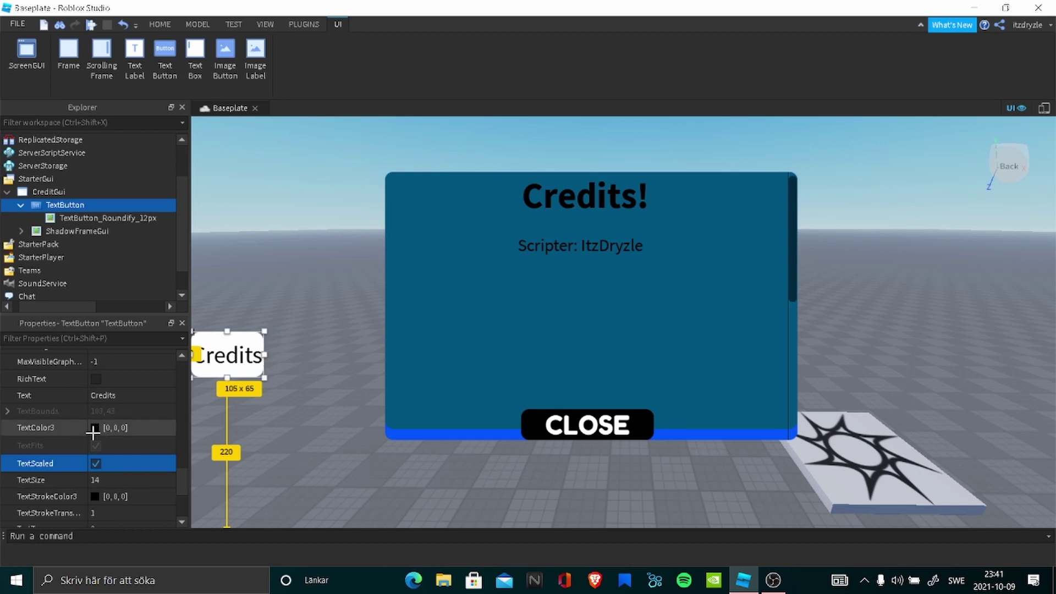
- Set the font of the Credits TextButton to ArialBold
{"action": "scroll", "coordinate": [110, 407], "scroll_direction": "up", "scroll_amount": 3}
{"action": "left_click", "coordinate": [99, 378]}
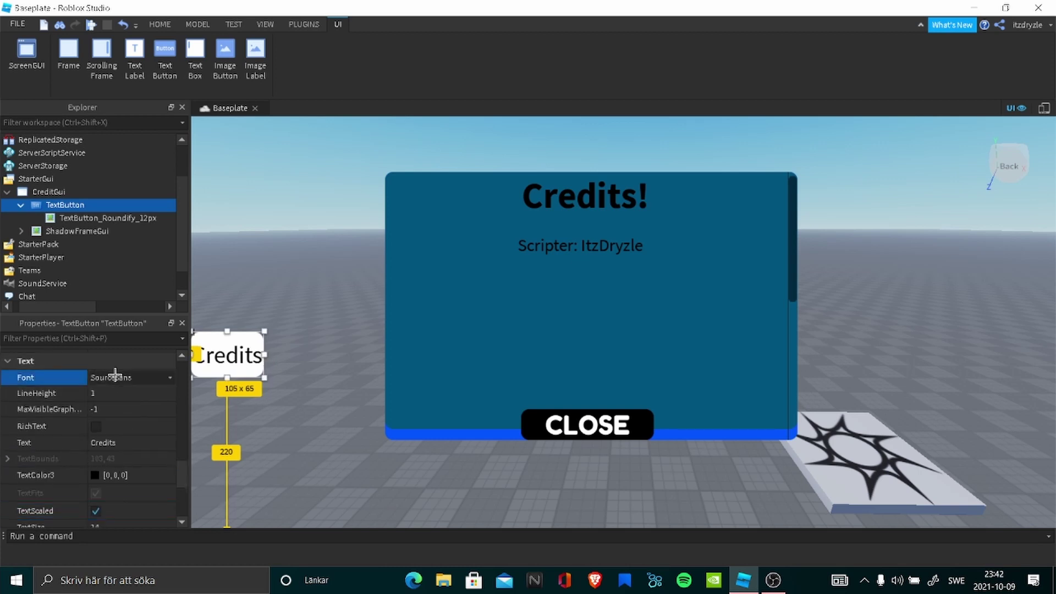
{"action": "left_click", "coordinate": [115, 377]}
{"action": "scroll", "coordinate": [119, 389], "scroll_direction": "up", "scroll_amount": 3}
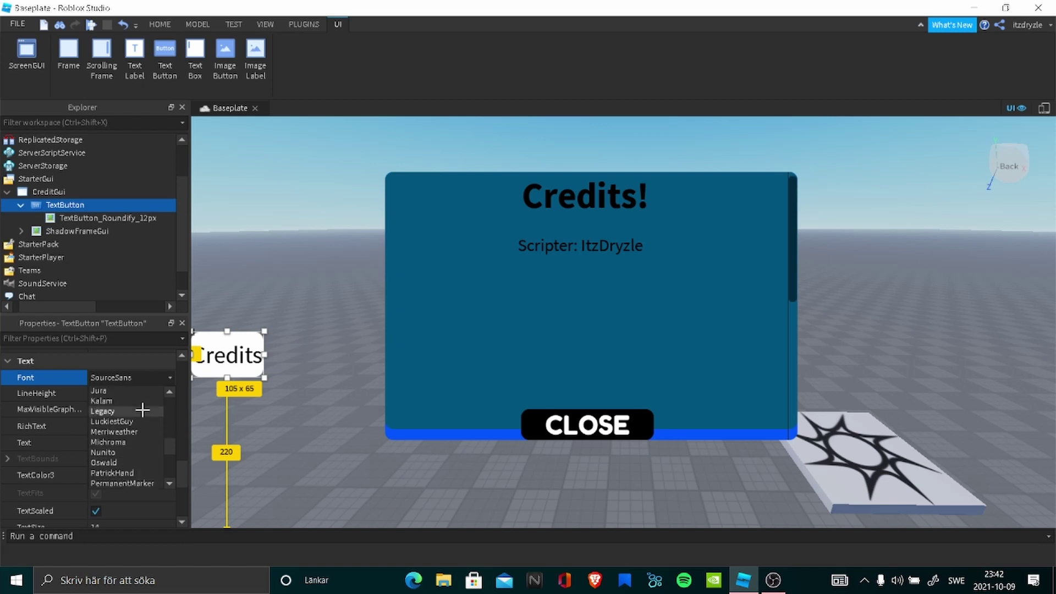
{"action": "scroll", "coordinate": [146, 410], "scroll_direction": "up", "scroll_amount": 5}
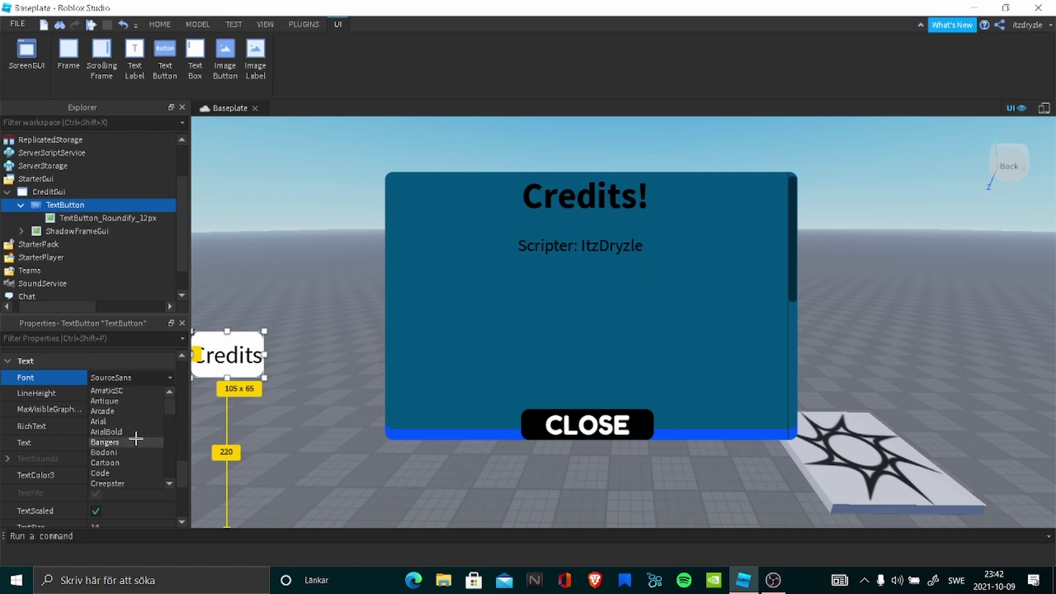
{"action": "left_click", "coordinate": [132, 432]}
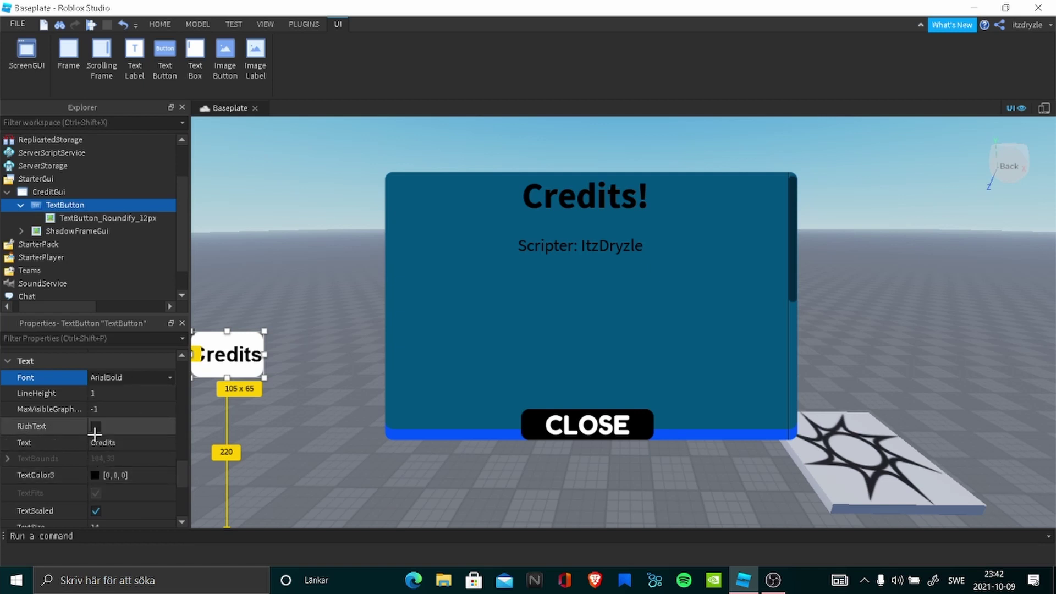
- Set the ImageColor3 of TextButton_Roundify_12px to the dark teal 0, 85, 127
{"action": "scroll", "coordinate": [94, 431], "scroll_direction": "down", "scroll_amount": 3}
{"action": "scroll", "coordinate": [106, 449], "scroll_direction": "up", "scroll_amount": 2}
{"action": "left_click", "coordinate": [110, 218]}
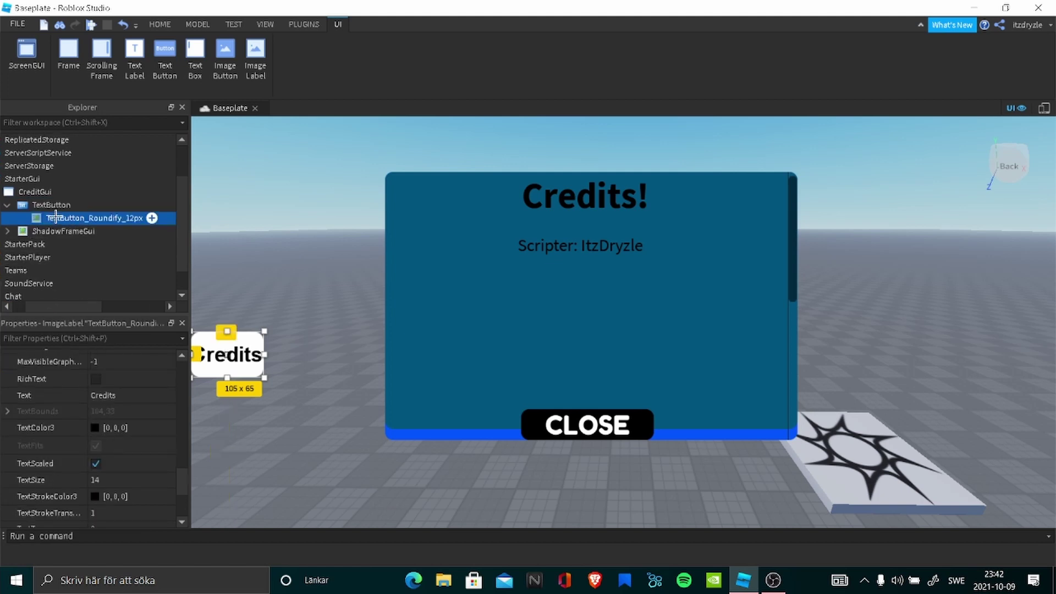
{"action": "scroll", "coordinate": [97, 435], "scroll_direction": "up", "scroll_amount": 3}
{"action": "scroll", "coordinate": [102, 421], "scroll_direction": "up", "scroll_amount": 1}
{"action": "left_click", "coordinate": [95, 469]}
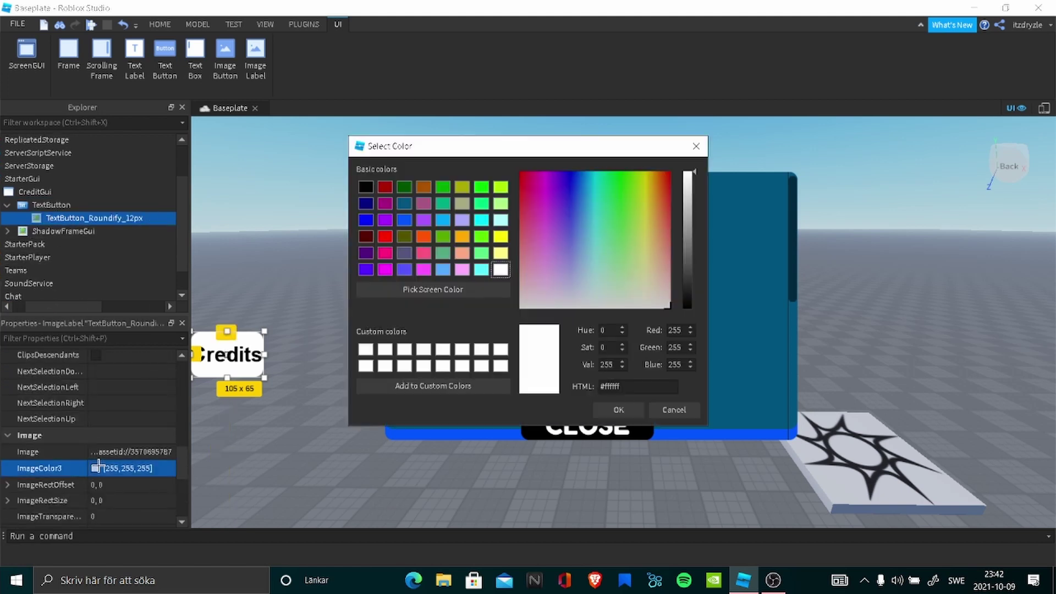
{"action": "left_click_drag", "start_coordinate": [474, 140], "coordinate": [654, 162]}
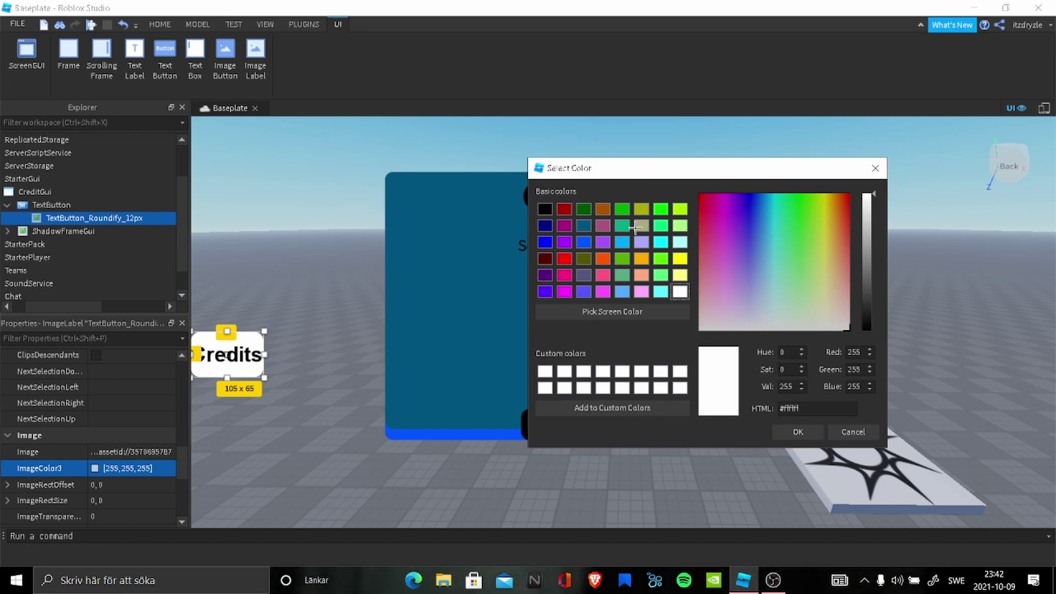
{"action": "left_click", "coordinate": [582, 242]}
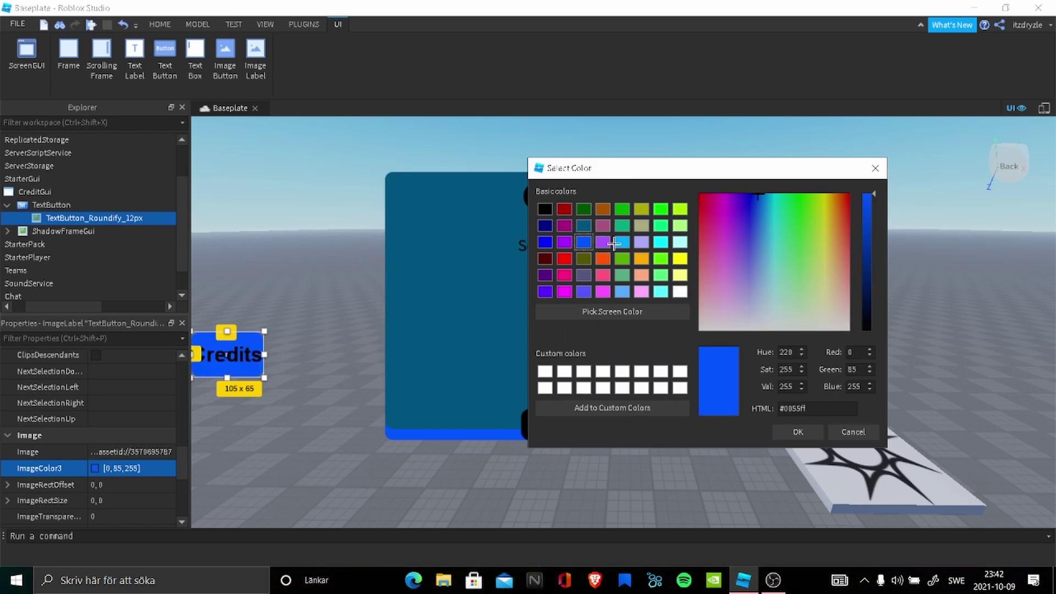
{"action": "left_click", "coordinate": [583, 226]}
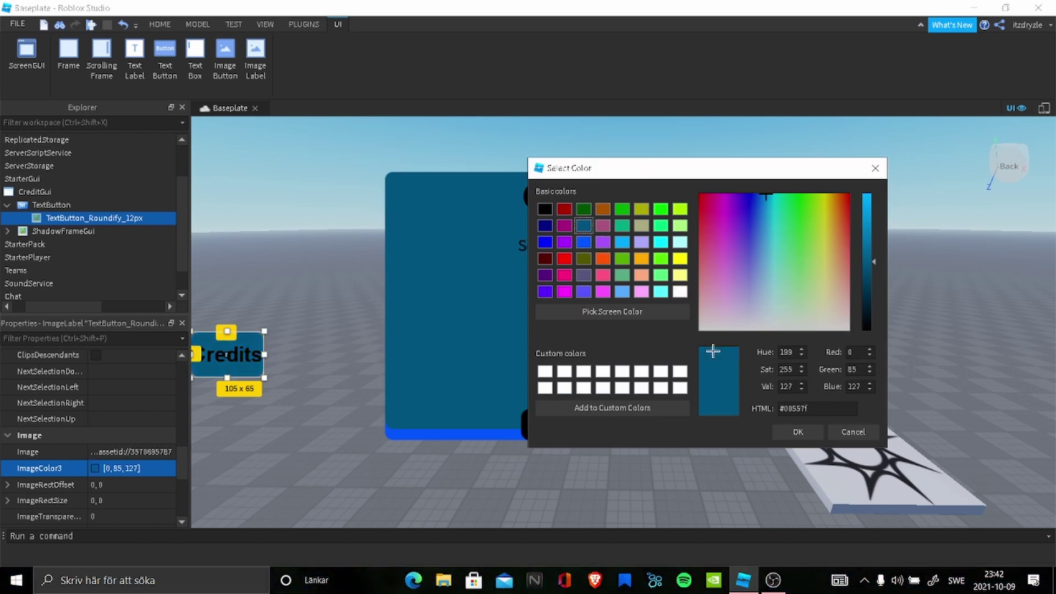
{"action": "left_click", "coordinate": [798, 432]}
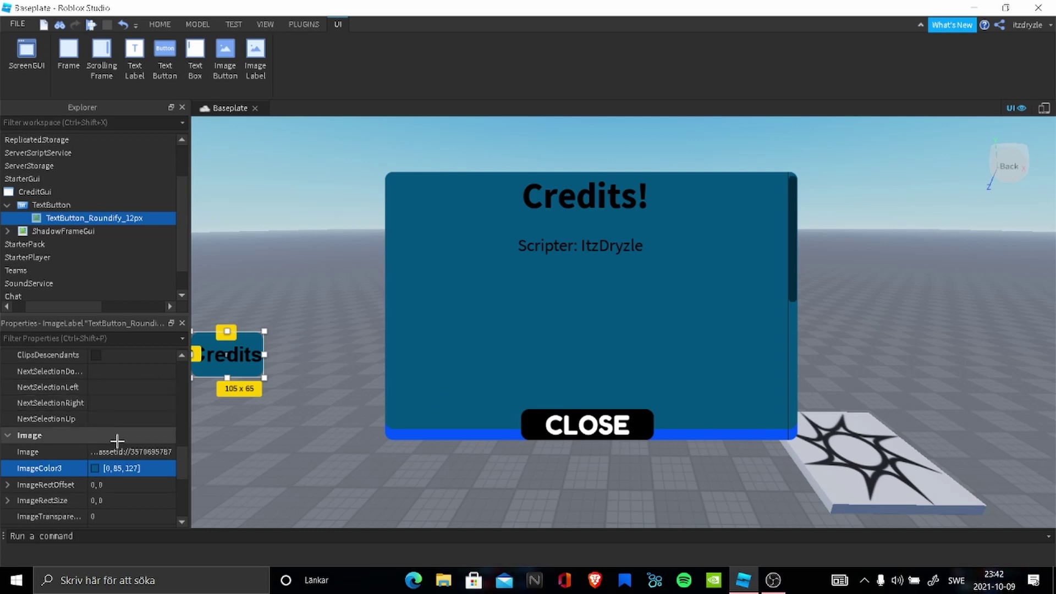
{"action": "scroll", "coordinate": [117, 456], "scroll_direction": "down", "scroll_amount": 2}
{"action": "scroll", "coordinate": [138, 472], "scroll_direction": "up", "scroll_amount": 5}
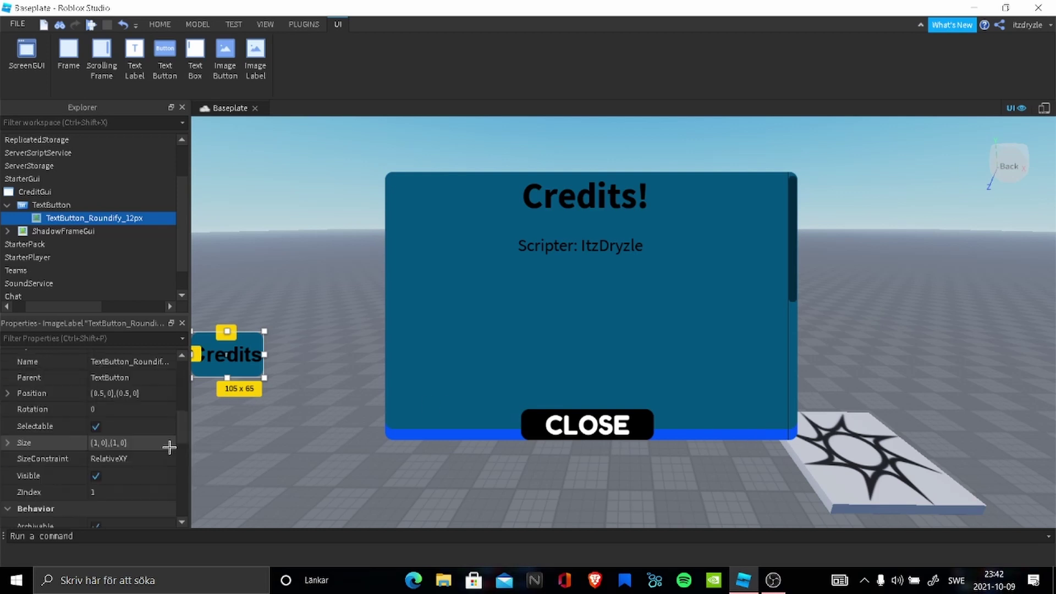
- Add a LocalScript to the Credits TextButton and clear its default code
{"action": "left_click", "coordinate": [38, 229]}
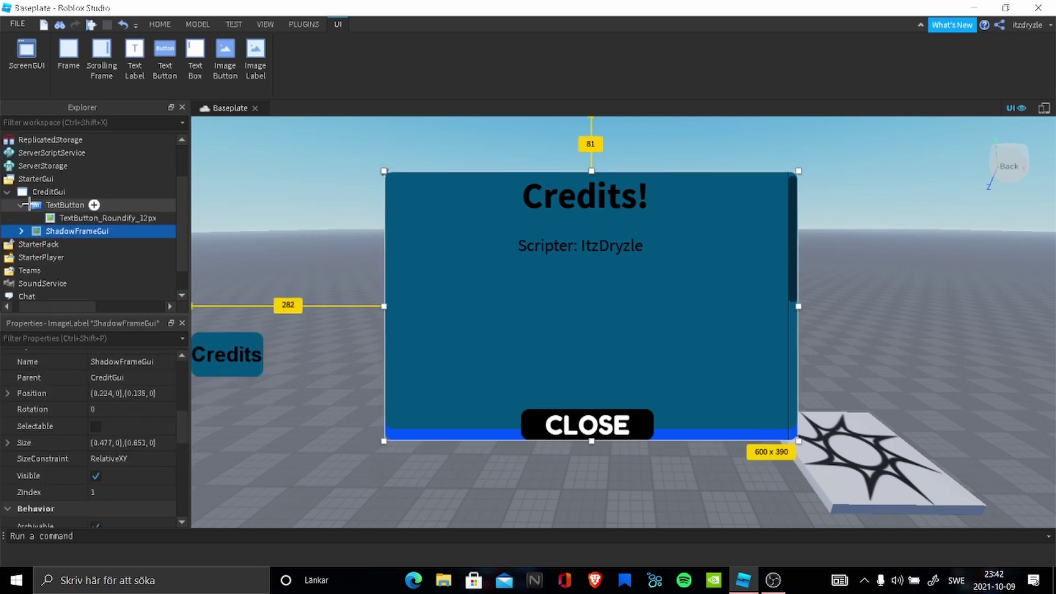
{"action": "left_click", "coordinate": [58, 218]}
{"action": "left_click", "coordinate": [40, 204]}
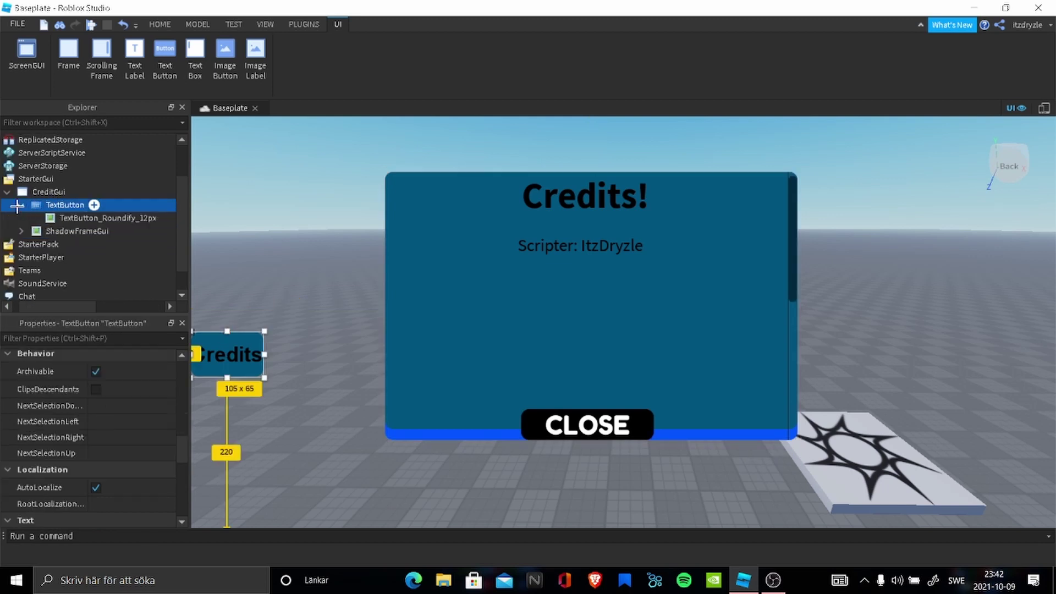
{"action": "double_click", "coordinate": [40, 204]}
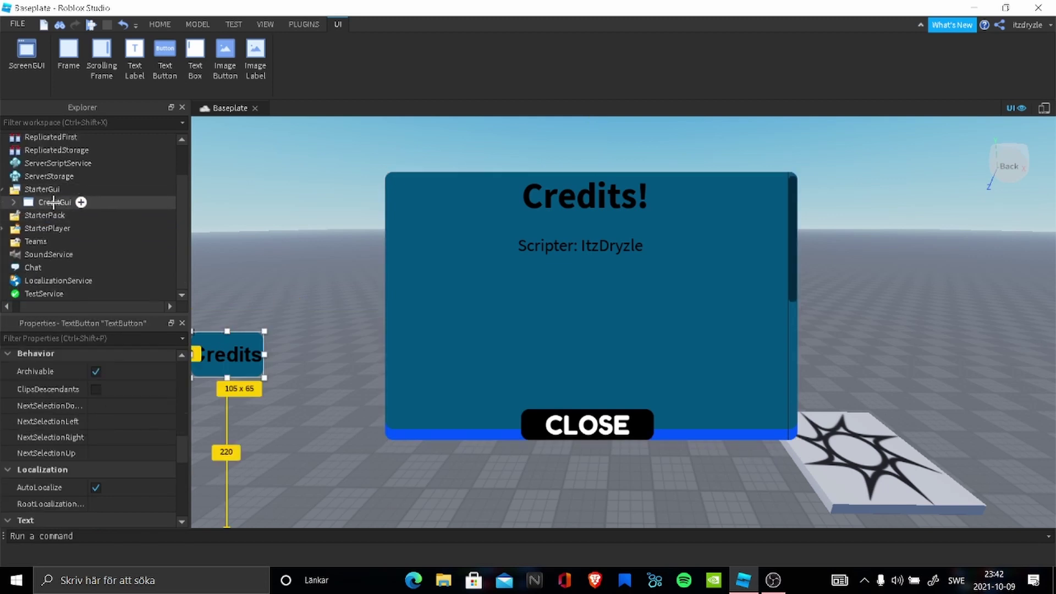
{"action": "double_click", "coordinate": [38, 205]}
{"action": "left_click", "coordinate": [60, 215]}
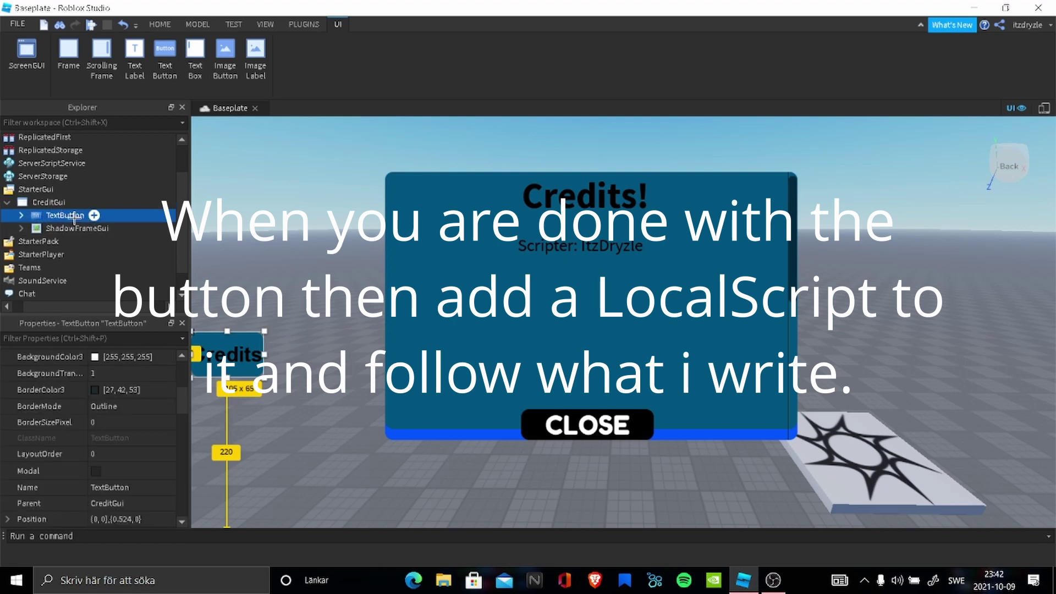
{"action": "left_click", "coordinate": [94, 215]}
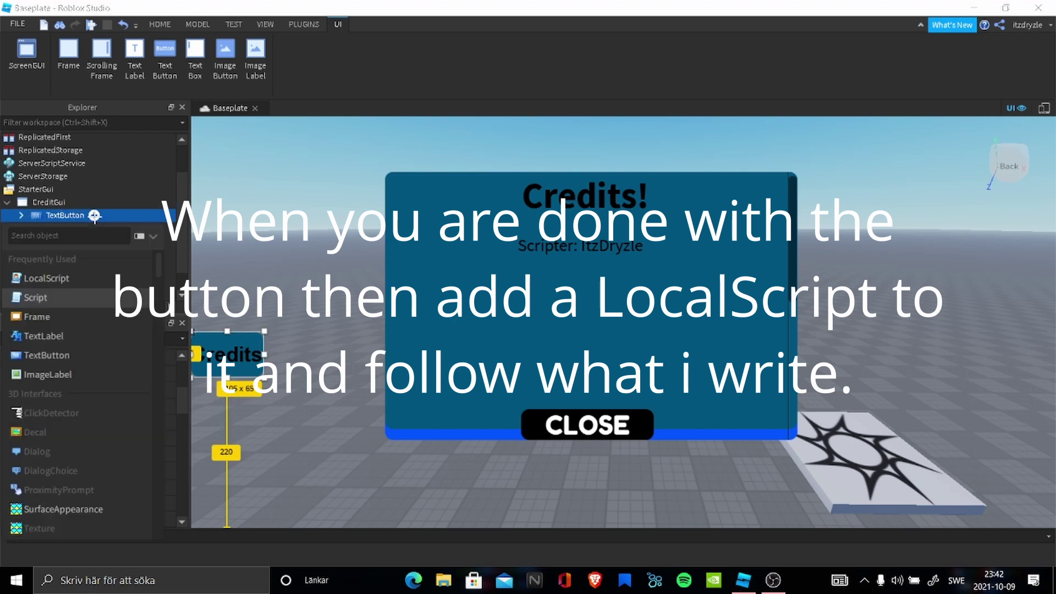
{"action": "left_click", "coordinate": [61, 269]}
{"action": "left_click", "coordinate": [335, 179]}
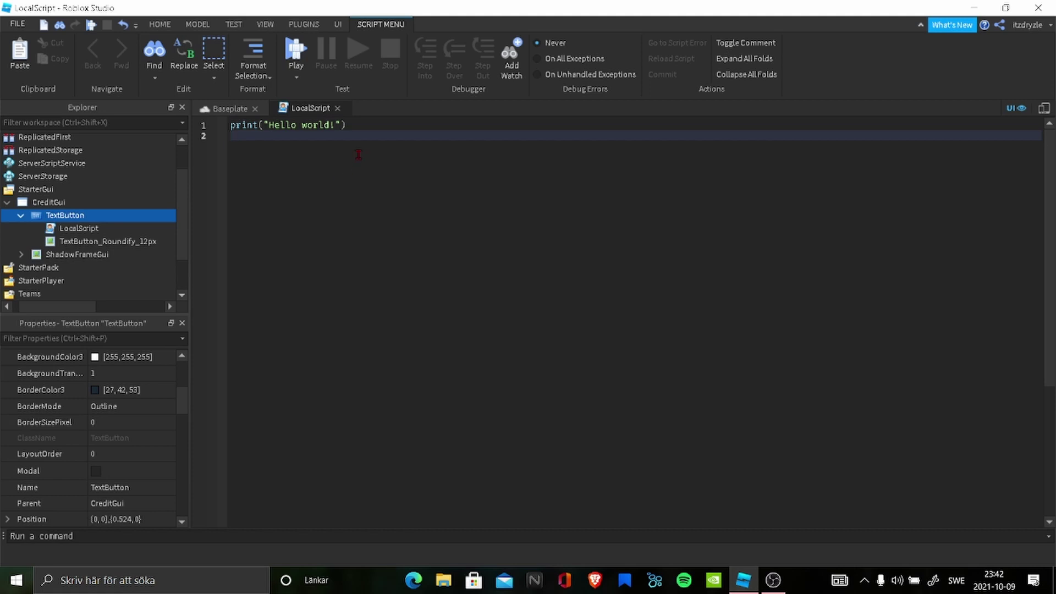
{"action": "key", "text": "ctrl+a"}
{"action": "key", "text": "BackSpace"}
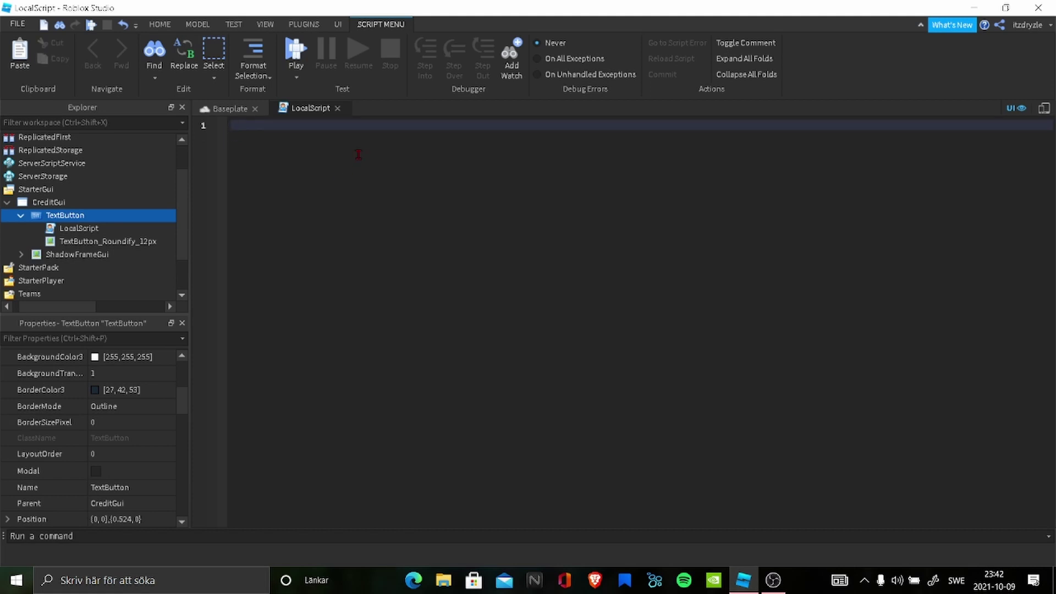
- Write the handler script.Parent.MouseButton1Down:Connect(function() with its closing end) in the LocalScript
{"action": "type", "text": "script"}
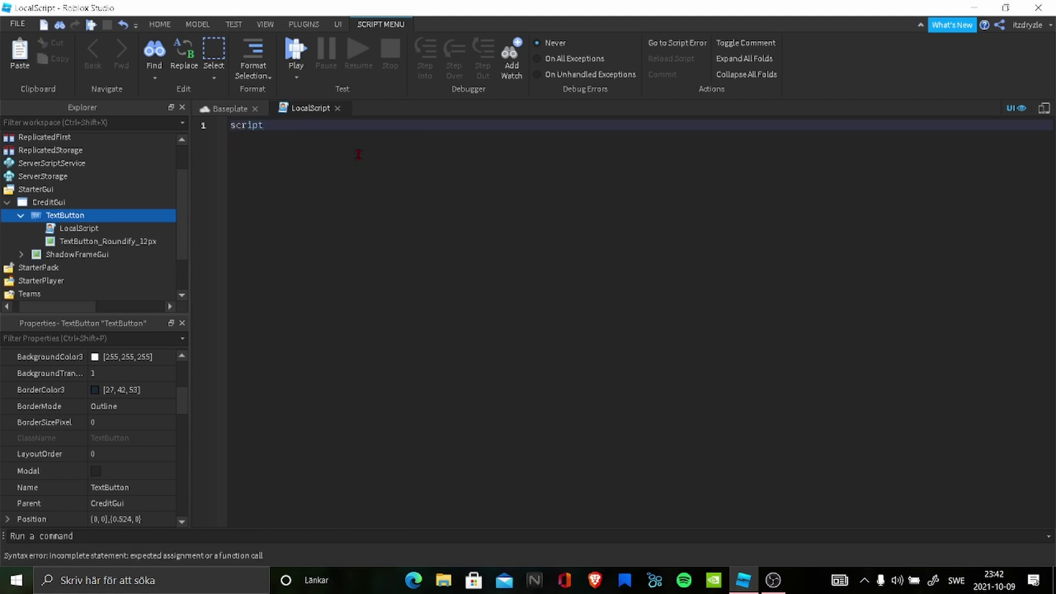
{"action": "type", "text": ".Parent.Mouse"}
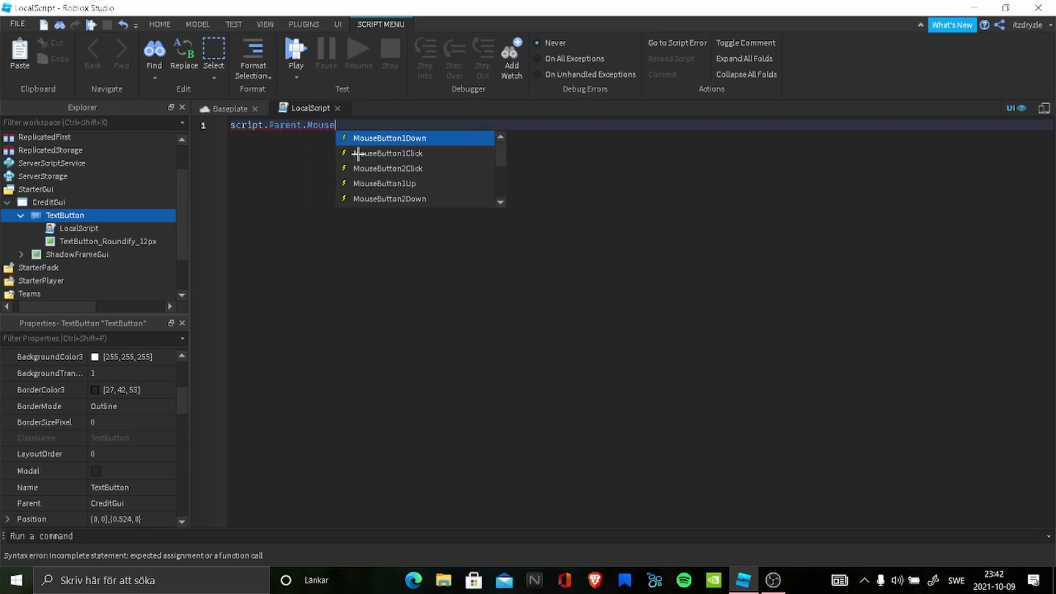
{"action": "key", "text": "Tab"}
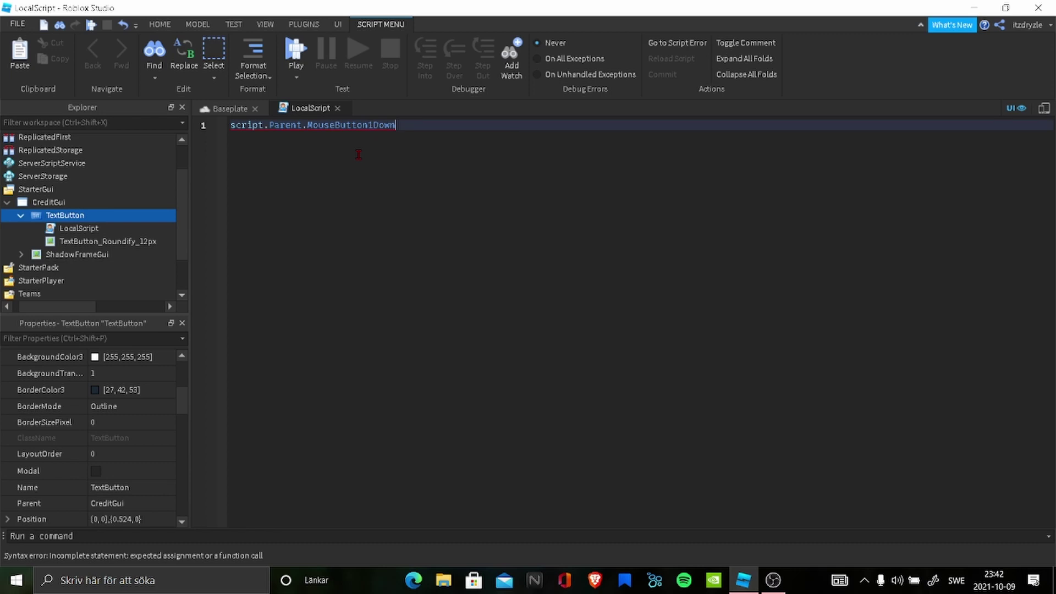
{"action": "type", "text": ":C"}
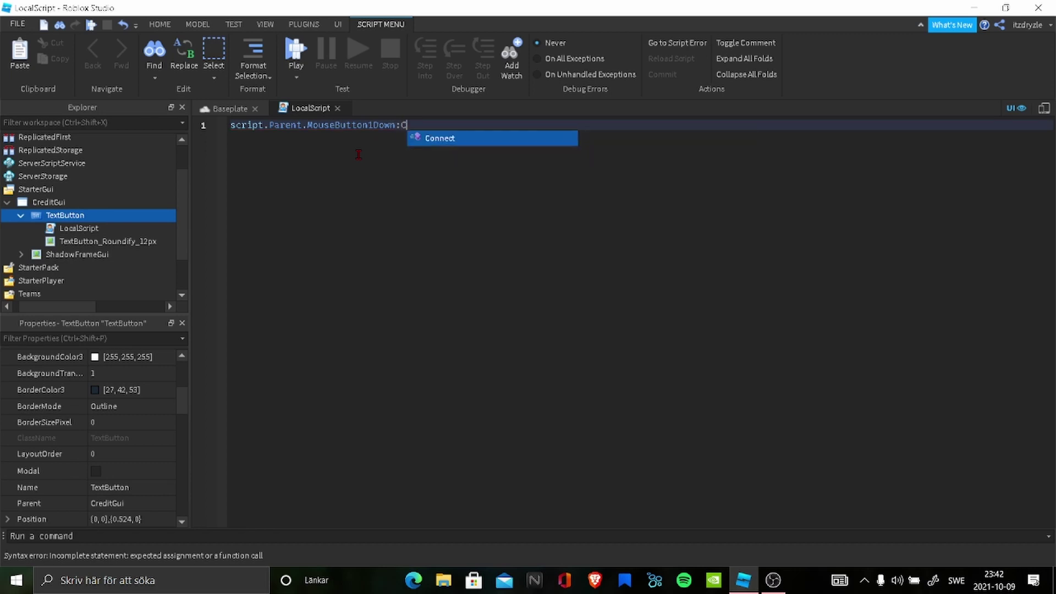
{"action": "type", "text": "onnect(fun"}
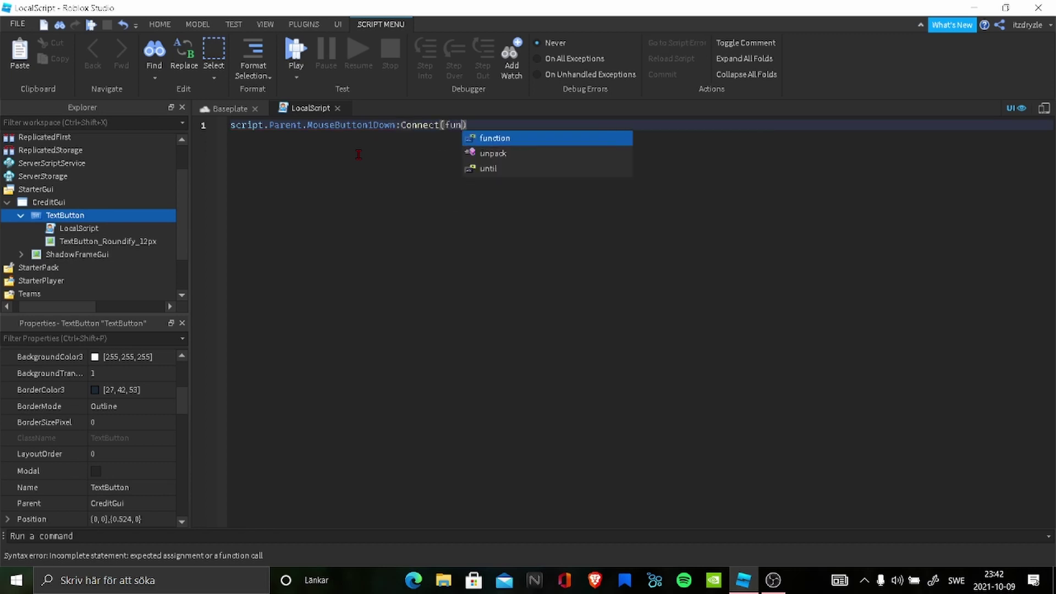
{"action": "key", "text": "Tab"}
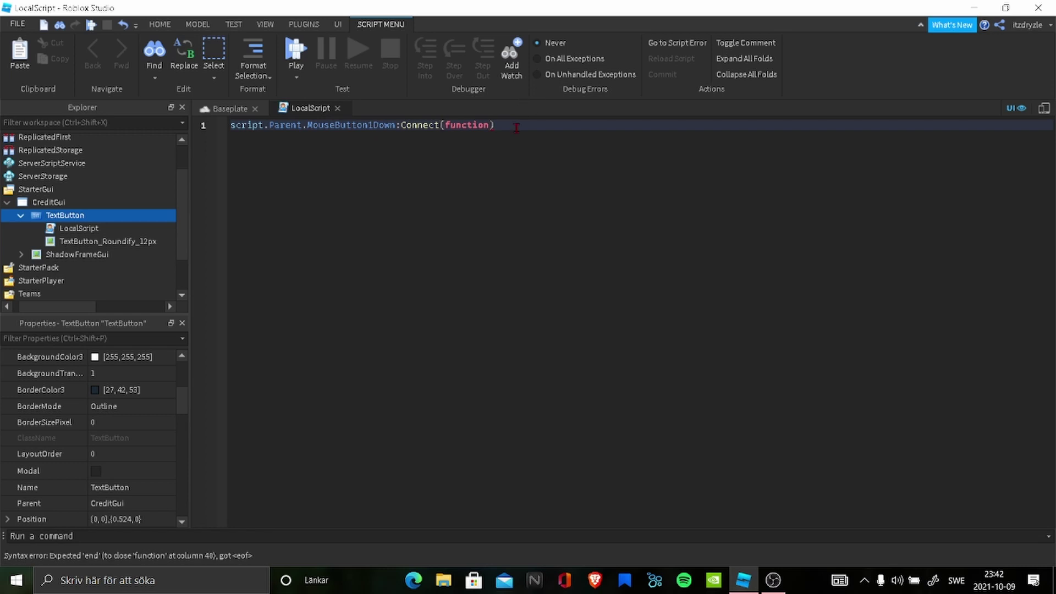
{"action": "type", "text": "("}
{"action": "key", "text": "Return"}
- Start the handler body in the LocalScript with the reference script.Parent.Parent.ShadowFrameGui
{"action": "type", "text": "scri"}
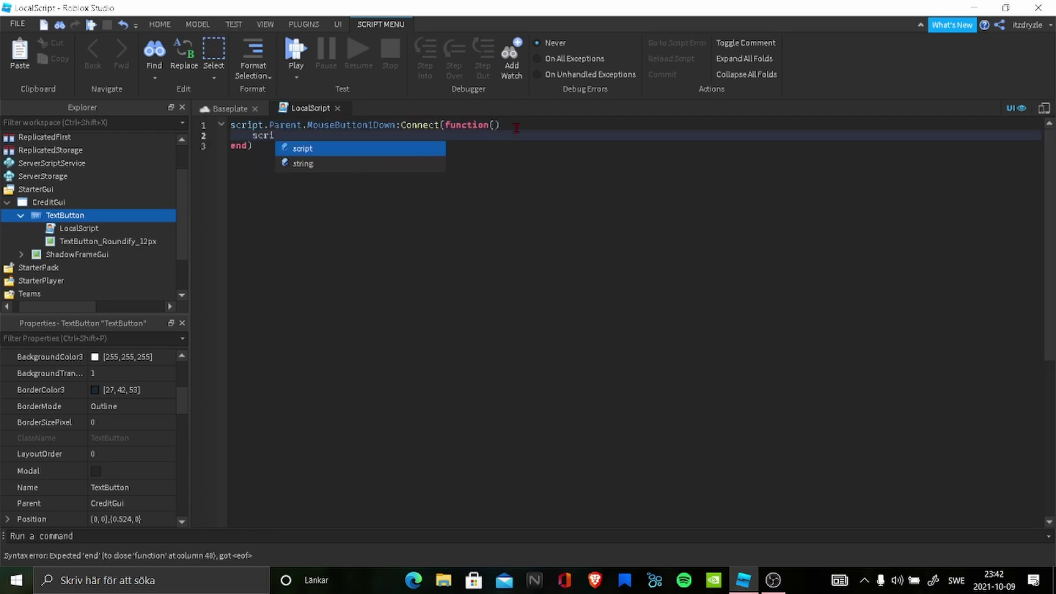
{"action": "type", "text": "pt."}
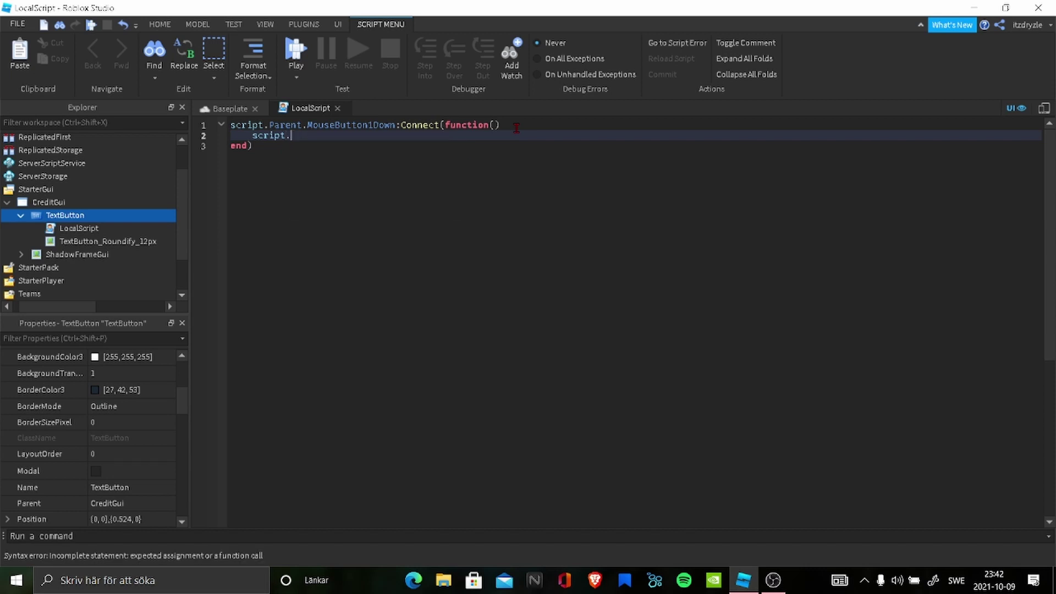
{"action": "type", "text": "OParent."}
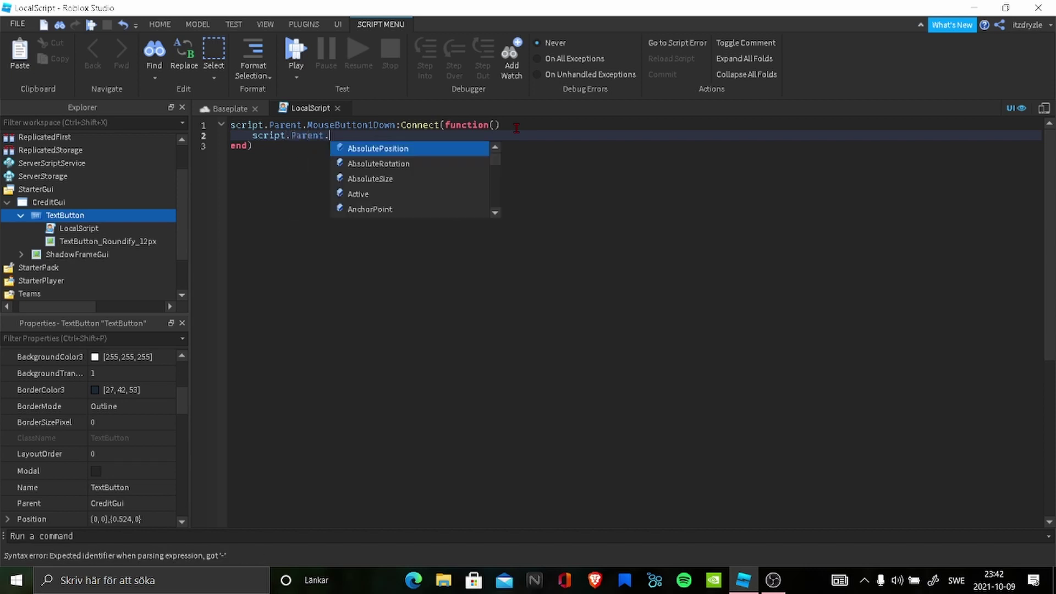
{"action": "type", "text": "Parent"}
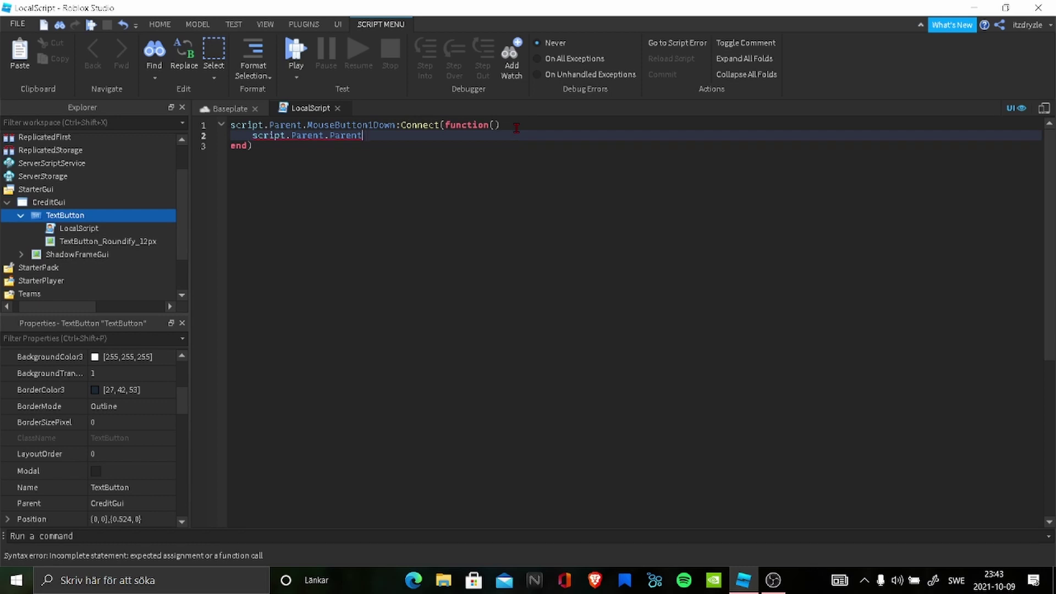
{"action": "type", "text": ".F"}
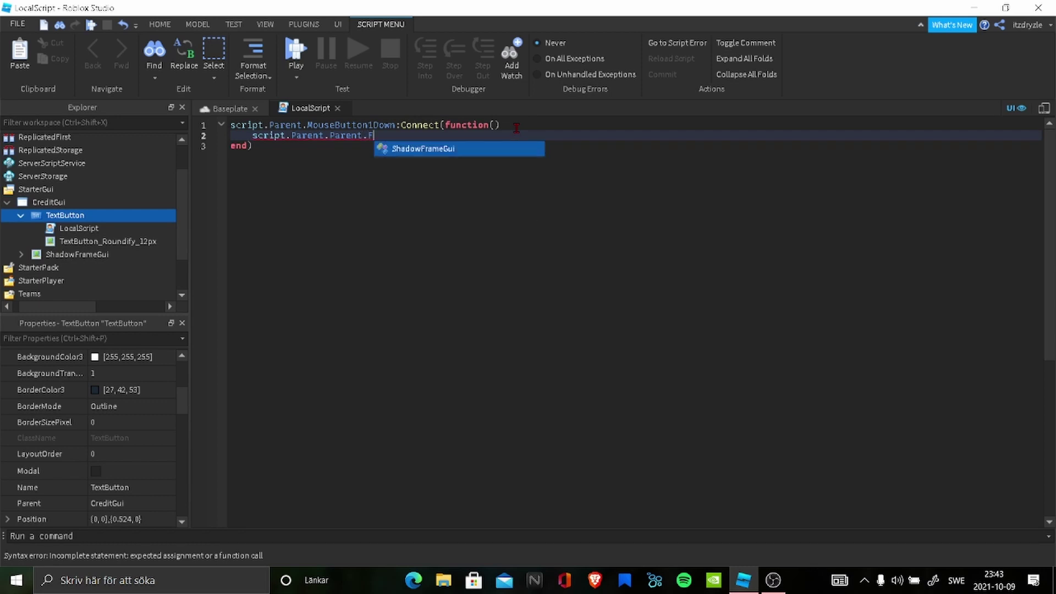
{"action": "type", "text": "ra"}
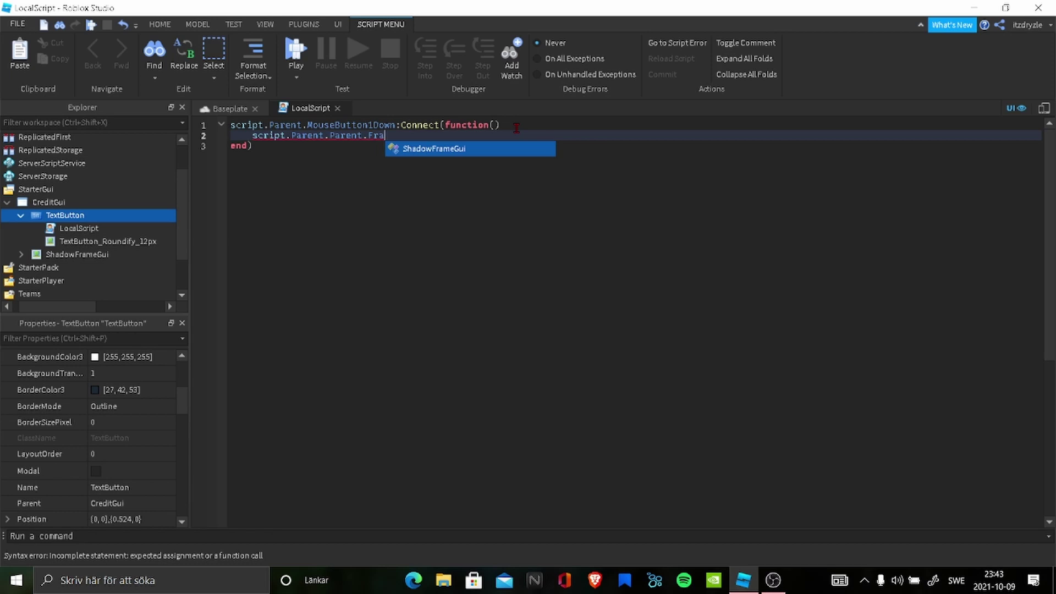
{"action": "key", "text": "BackSpace"}
{"action": "key", "text": "BackSpace"}
{"action": "key", "text": "BackSpace"}
{"action": "type", "text": "Fr"}
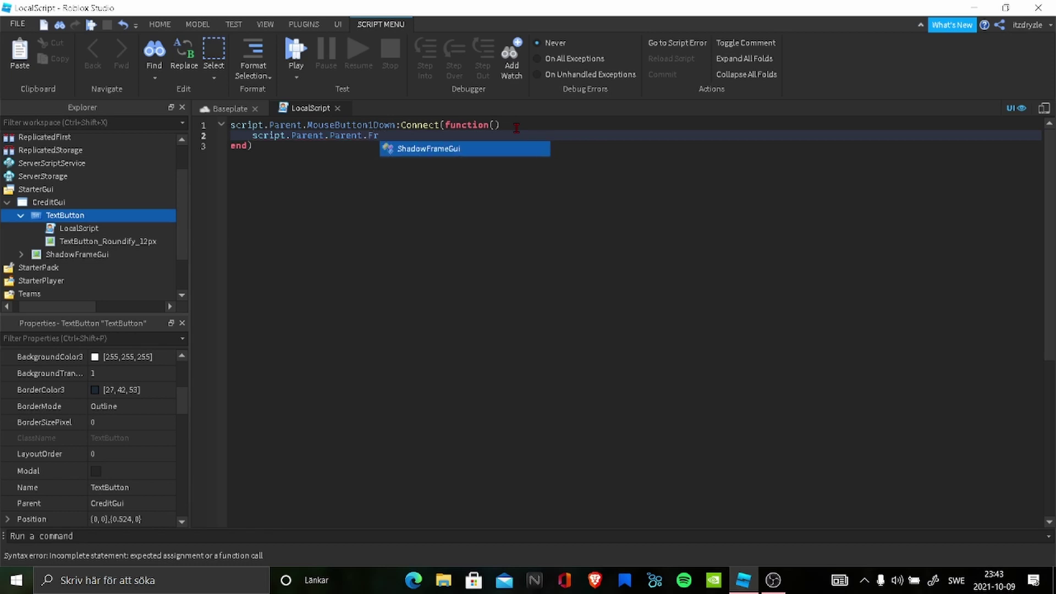
{"action": "type", "text": "a"}
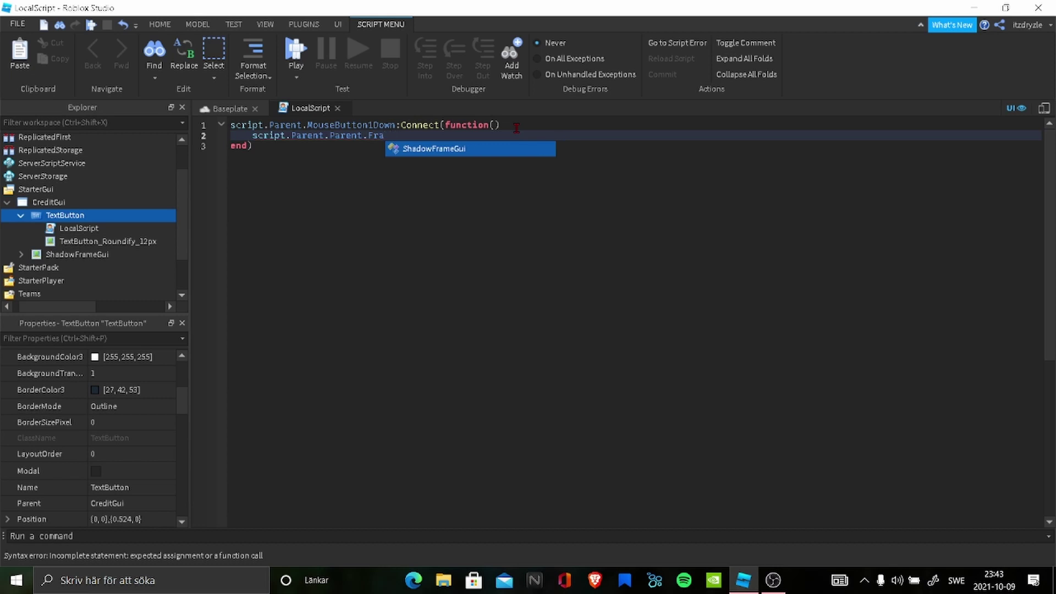
{"action": "key", "text": "Tab"}
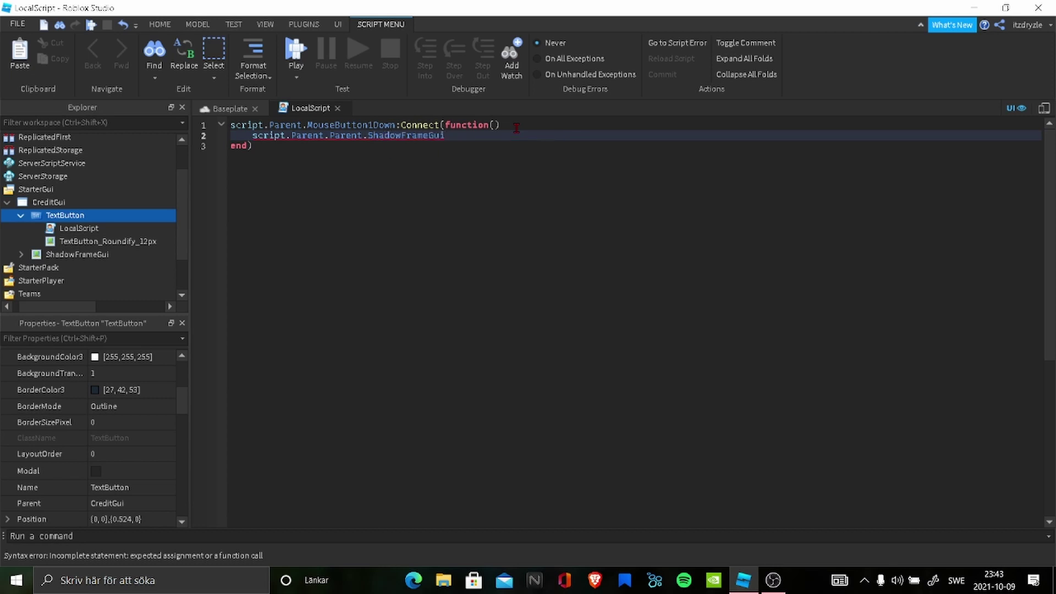
- Complete the ShadowFrameGui line with .Visible = true and close the LocalScript
{"action": "type", "text": "."}
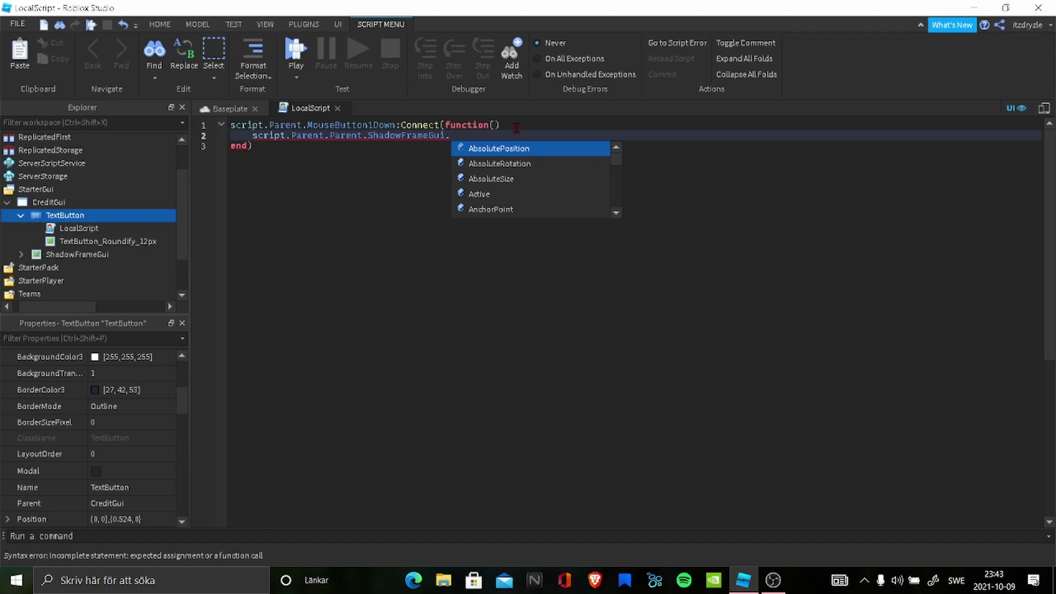
{"action": "type", "text": "V"}
{"action": "key", "text": "Tab"}
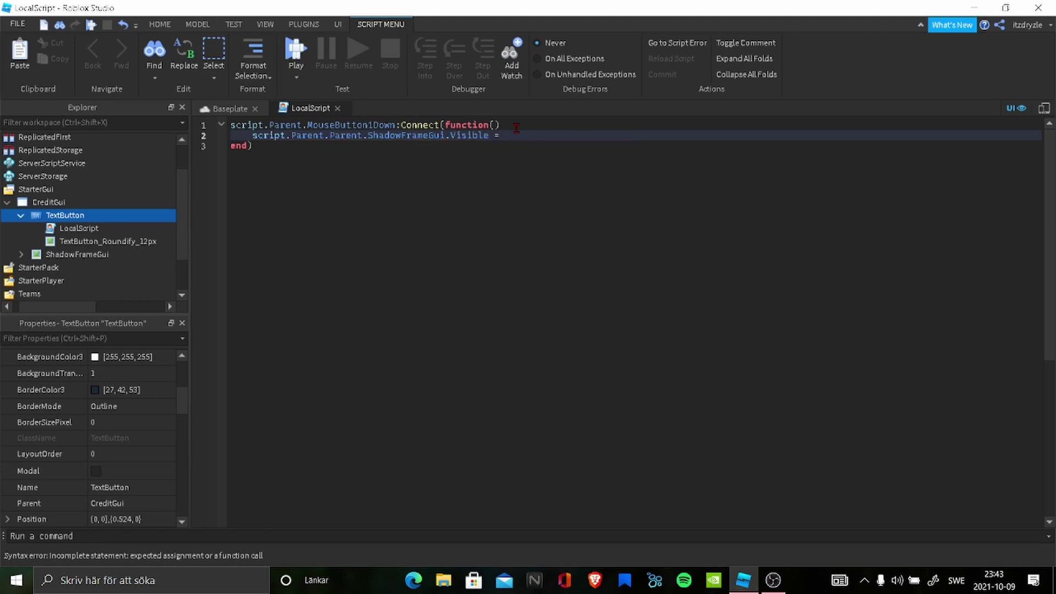
{"action": "type", "text": "t"}
{"action": "key", "text": "Tab"}
{"action": "left_click", "coordinate": [242, 108]}
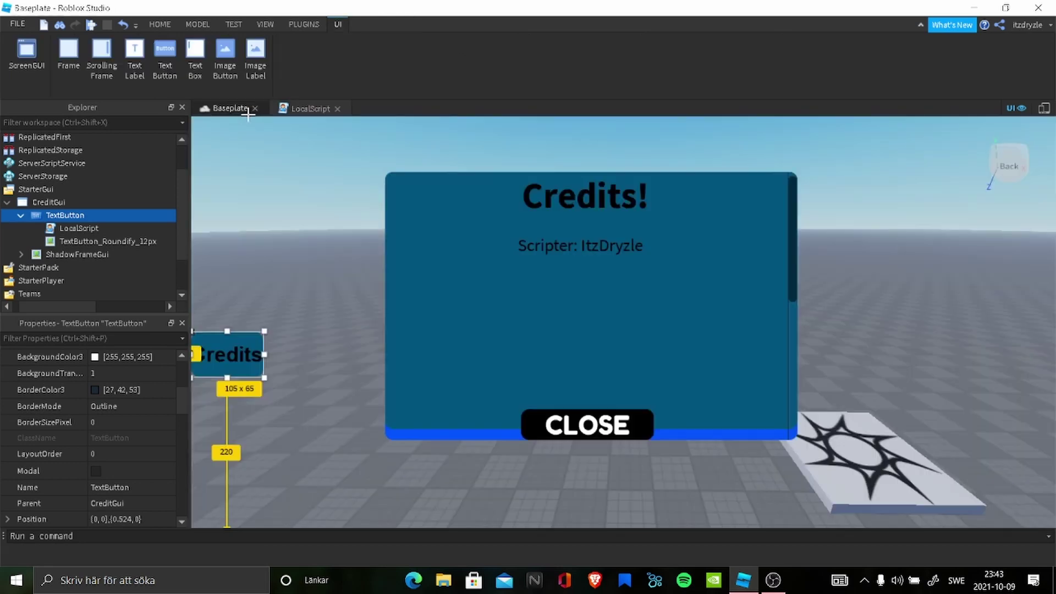
{"action": "left_click", "coordinate": [339, 109]}
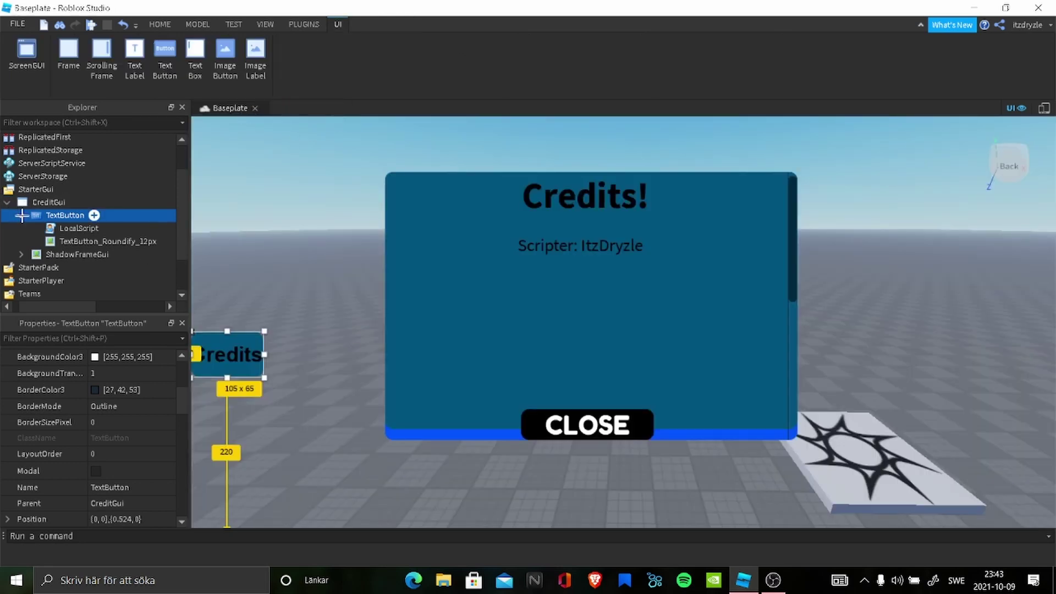
- Rename the Credits TextButton in CreditGui as OpenButton
{"action": "right_click", "coordinate": [54, 216]}
{"action": "left_click", "coordinate": [134, 82]}
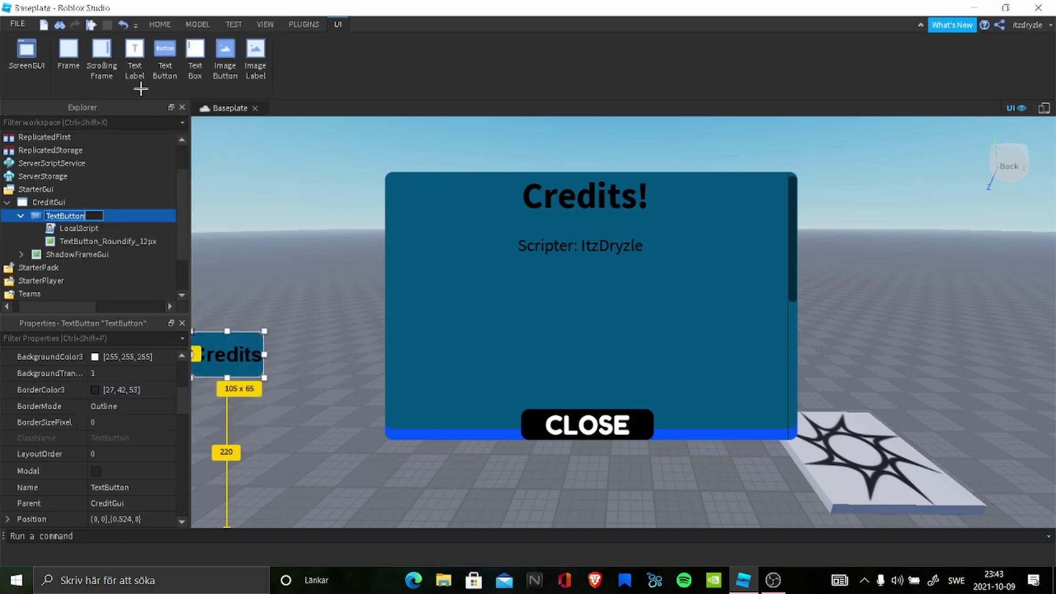
{"action": "key", "text": "BackSpace"}
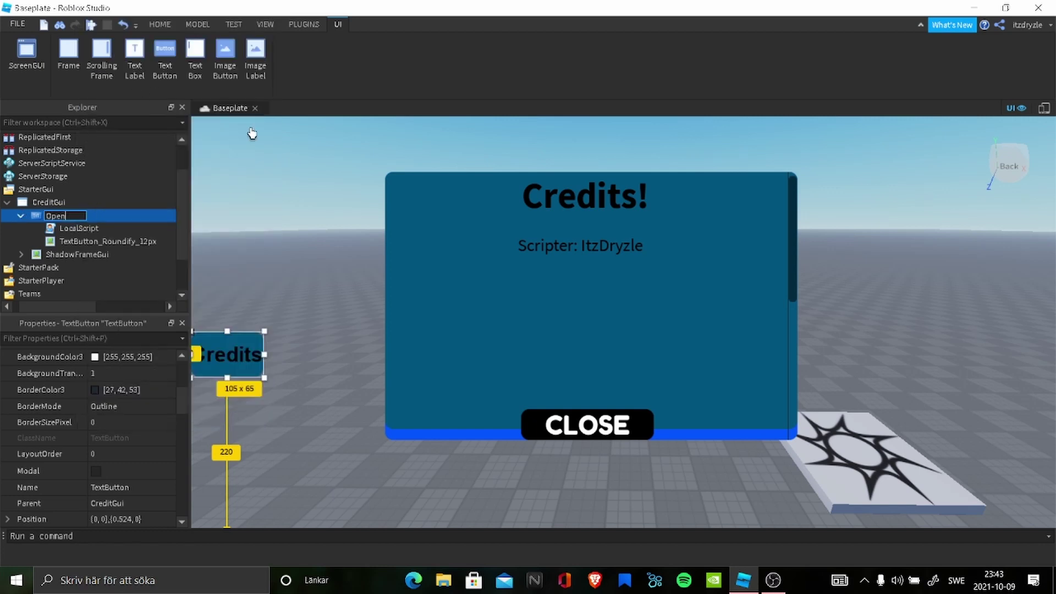
{"action": "type", "text": "OpenButton"}
{"action": "key", "text": "Return"}
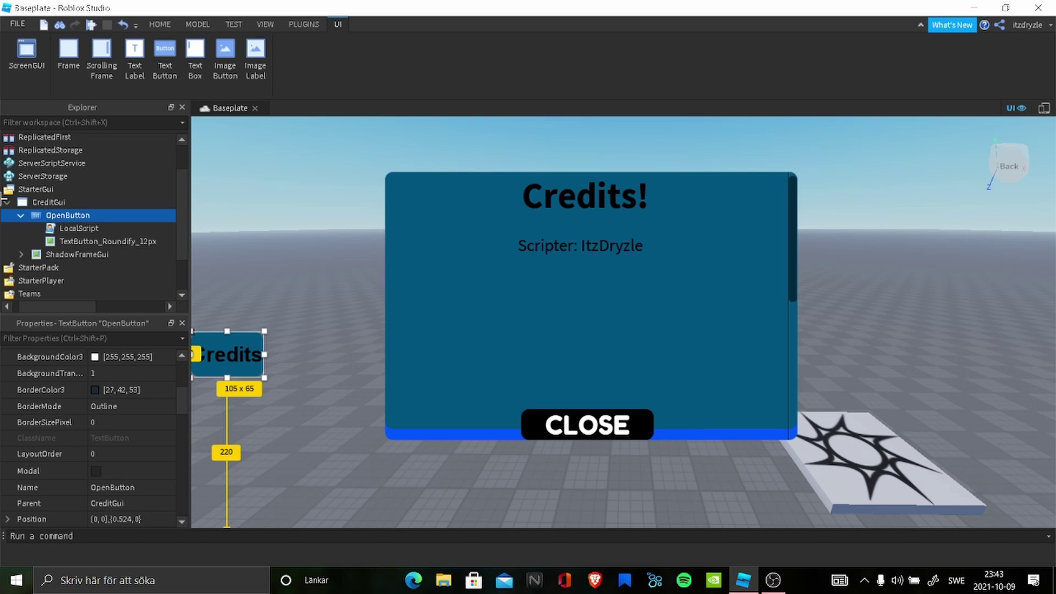
- Add a LocalScript to the CloseButton inside ShadowFrameGui and clear its default code
{"action": "scroll", "coordinate": [12, 215], "scroll_direction": "down", "scroll_amount": 1}
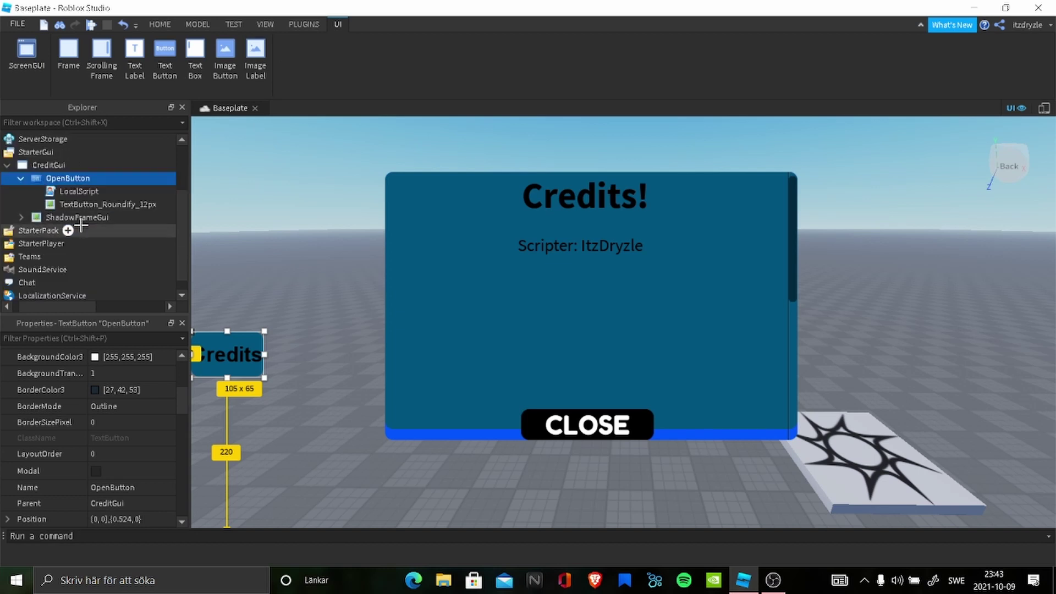
{"action": "left_click", "coordinate": [20, 218]}
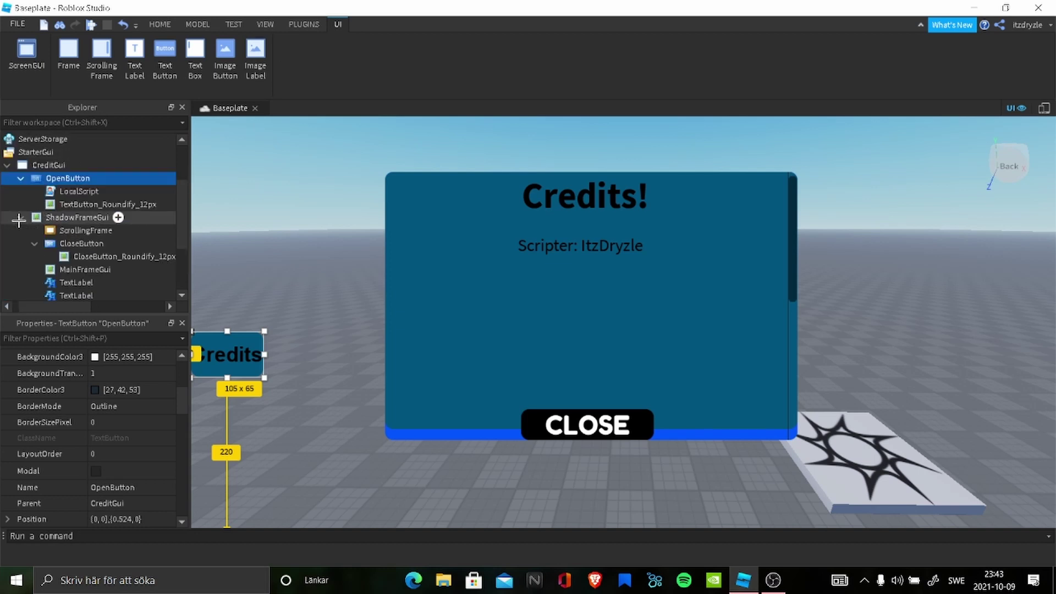
{"action": "left_click", "coordinate": [67, 244]}
{"action": "left_click", "coordinate": [21, 243]}
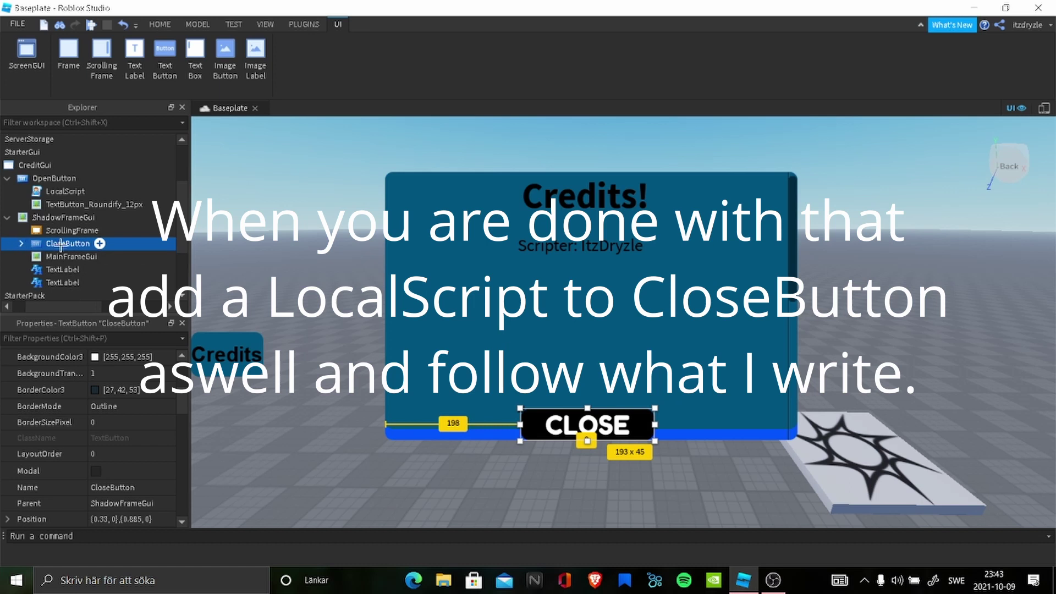
{"action": "left_click", "coordinate": [20, 245]}
{"action": "left_click", "coordinate": [101, 243]}
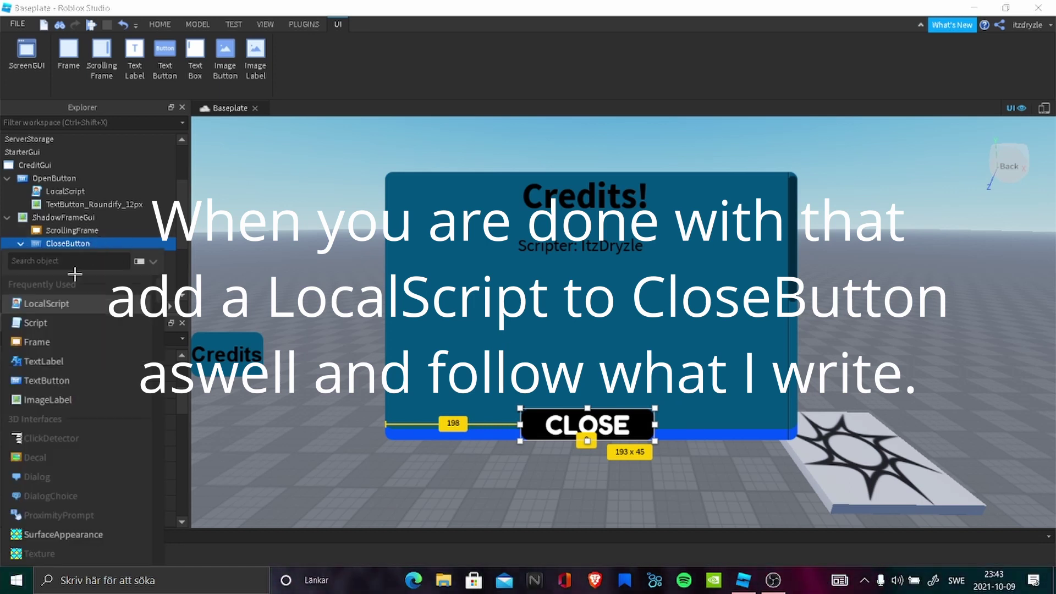
{"action": "left_click", "coordinate": [57, 303]}
{"action": "left_click", "coordinate": [332, 147]}
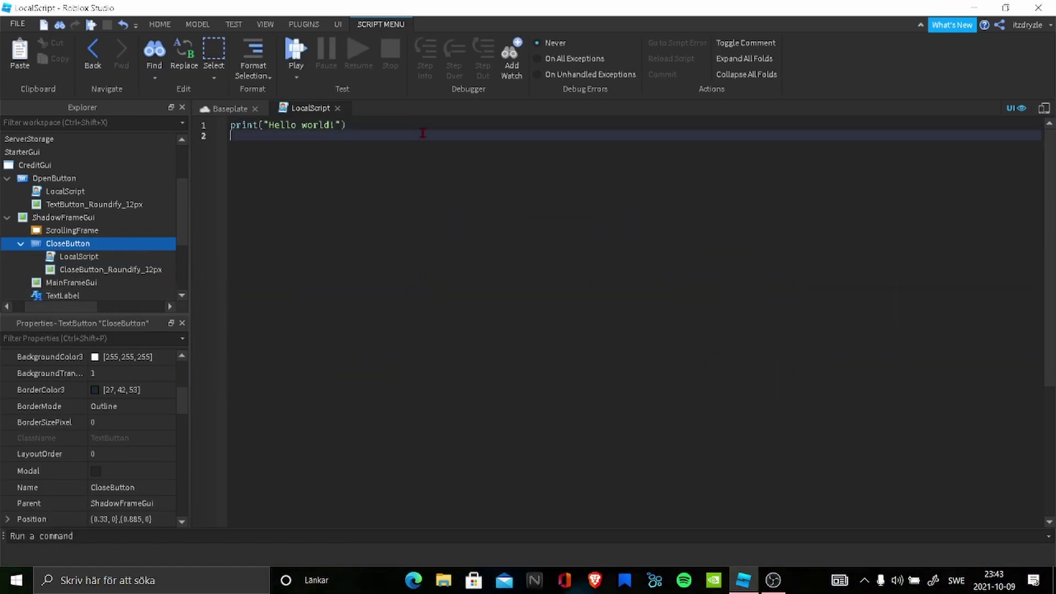
{"action": "left_click_drag", "start_coordinate": [348, 126], "coordinate": [287, 126]}
{"action": "key", "text": "BackSpace"}
- Write the handler script.Parent.MouseButton1Down:Connect(function() with its closing end) in the CloseButton's LocalScript
{"action": "type", "text": "script."}
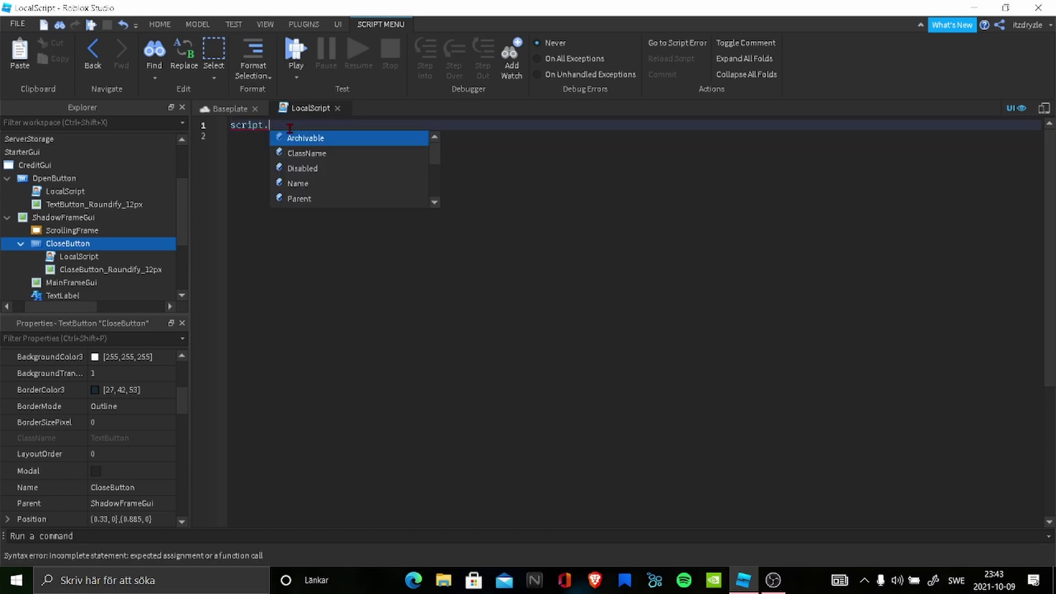
{"action": "type", "text": "Parent"}
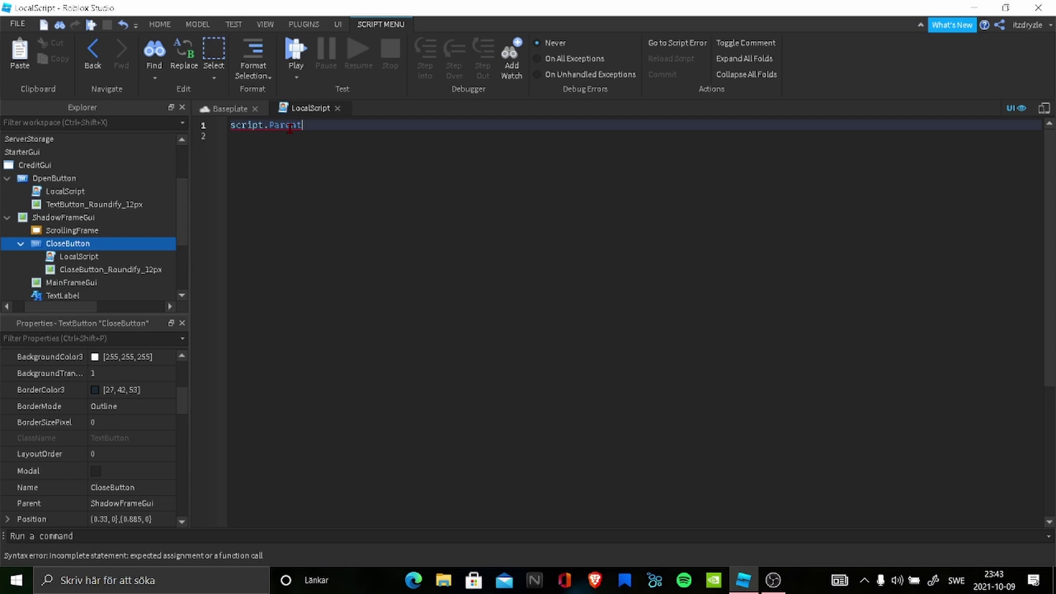
{"action": "type", "text": ".Mouse"}
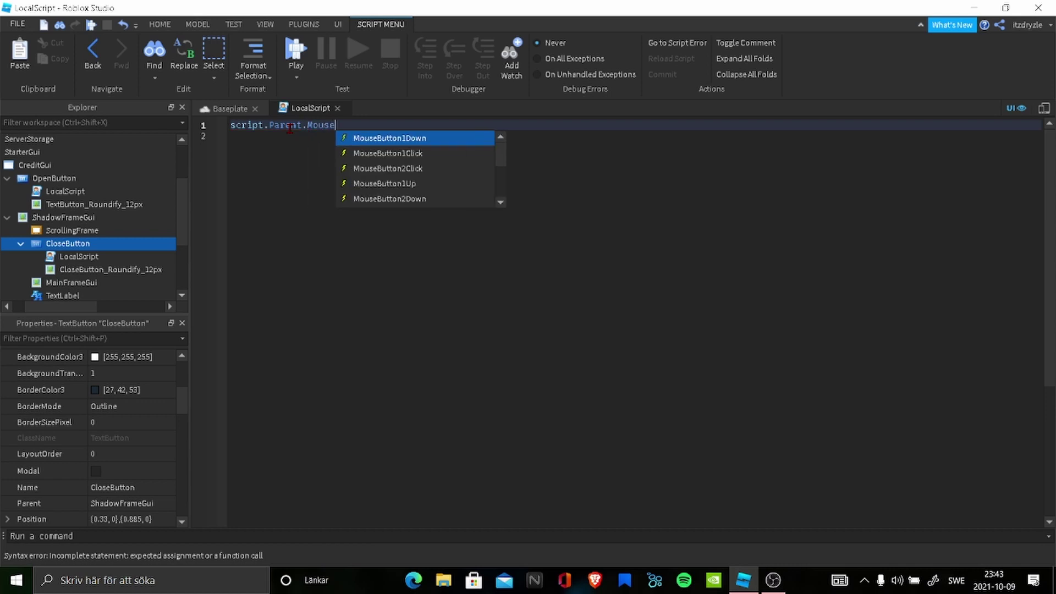
{"action": "key", "text": "Tab"}
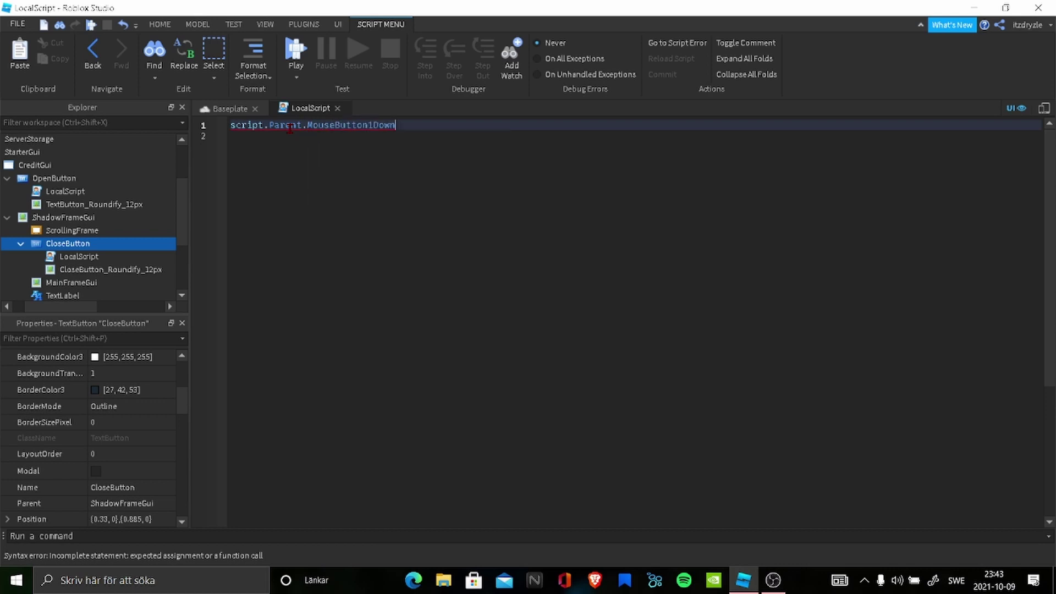
{"action": "type", "text": ":Conn"}
{"action": "key", "text": "Tab"}
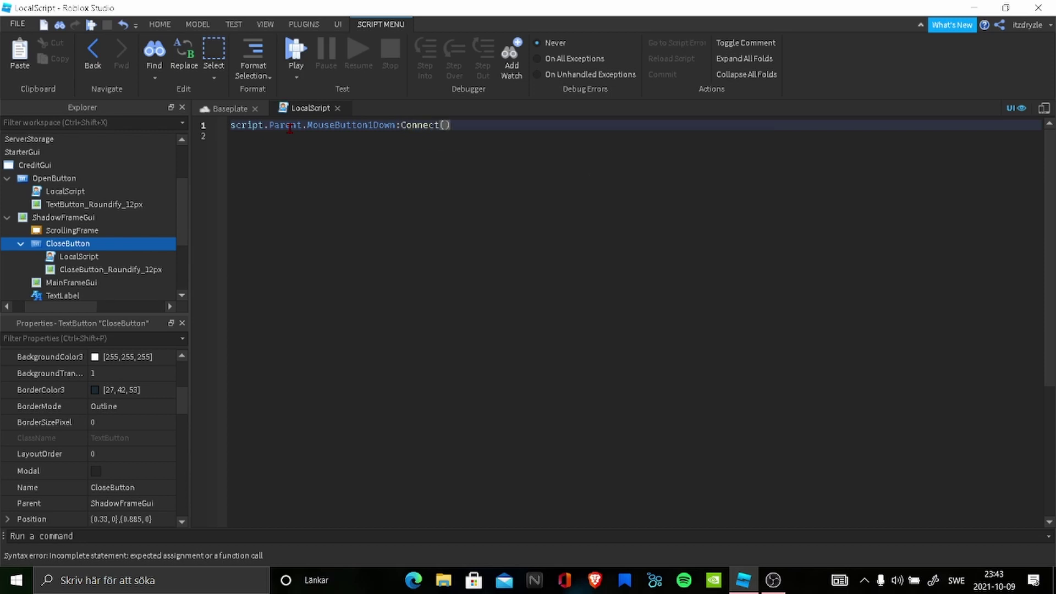
{"action": "type", "text": "fun"}
{"action": "key", "text": "Tab"}
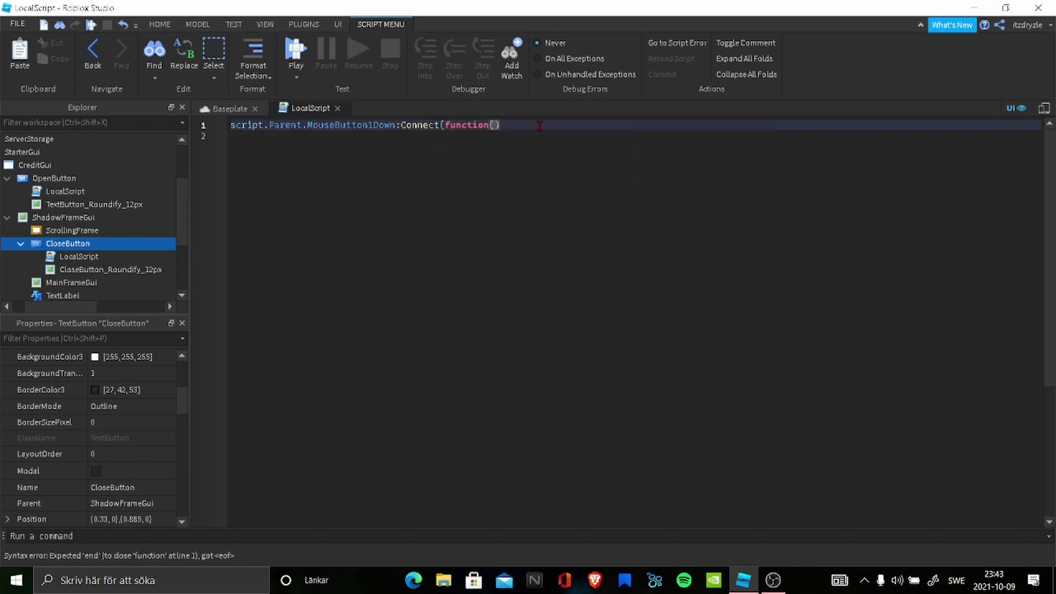
{"action": "key", "text": "Return"}
- Add script.Parent.Parent.Visible = false inside the CloseButton's handler and close the script
{"action": "type", "text": "s"}
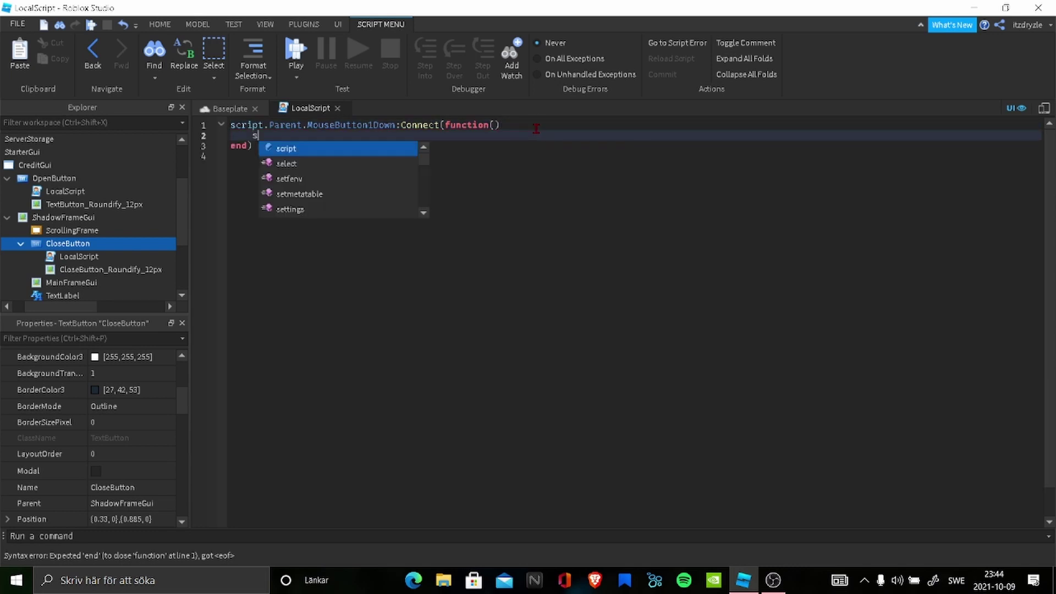
{"action": "type", "text": "cript.Par"}
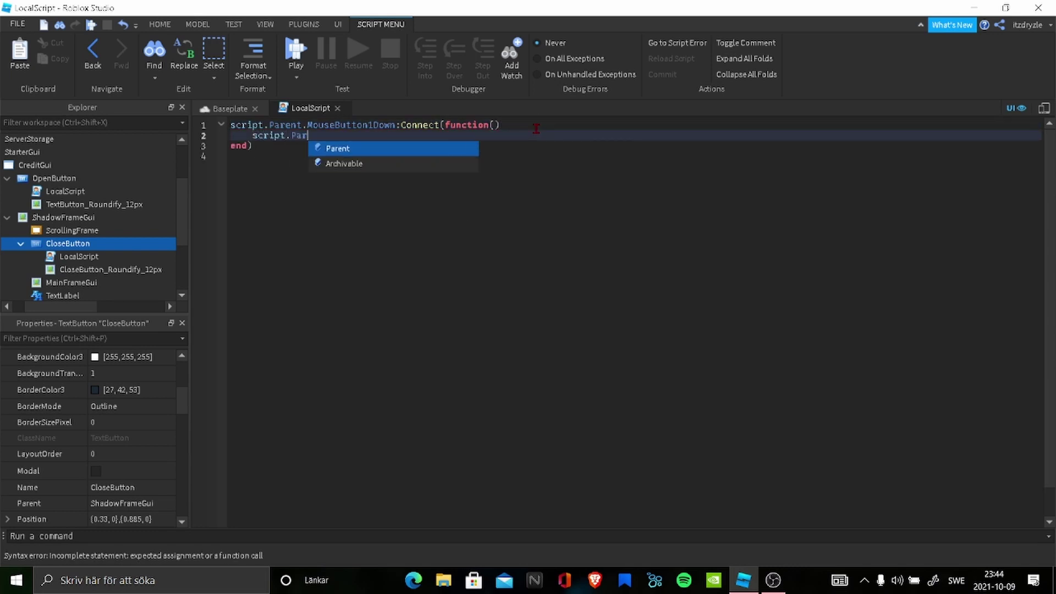
{"action": "type", "text": "ent.par"}
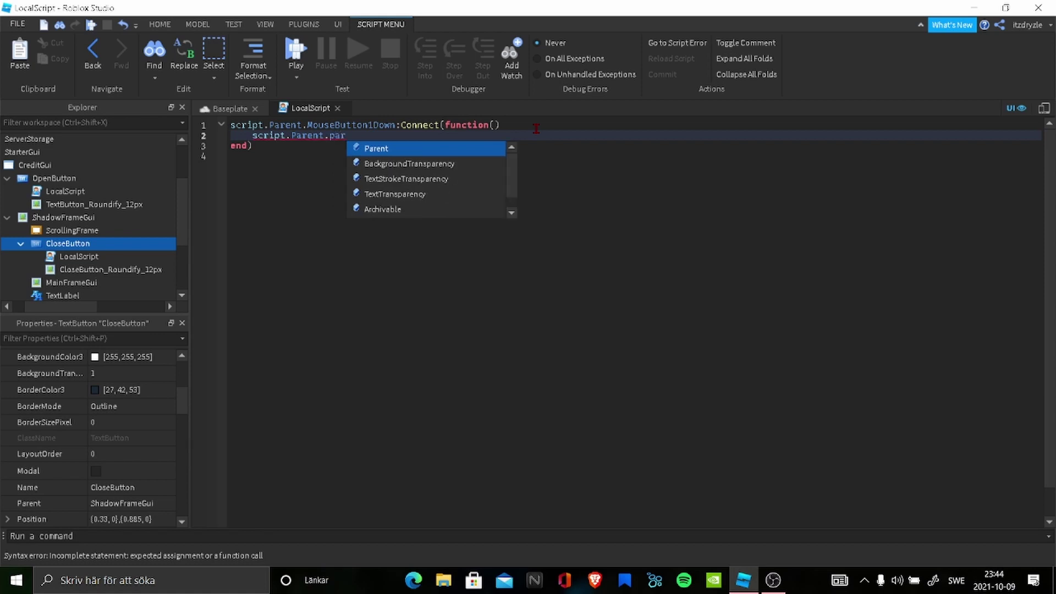
{"action": "key", "text": "Tab"}
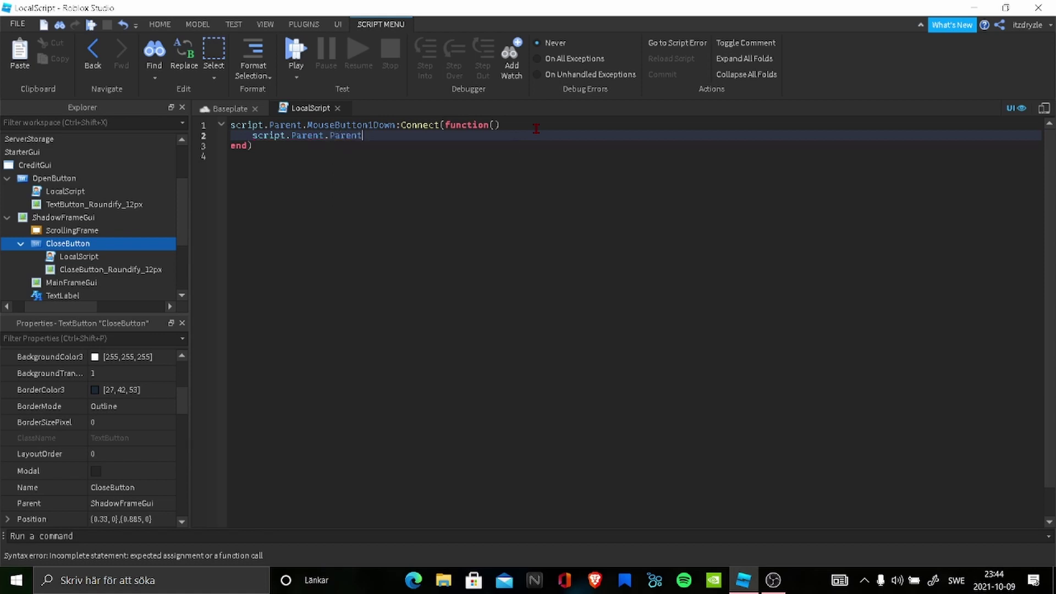
{"action": "type", "text": ".vi"}
{"action": "key", "text": "Tab"}
{"action": "type", "text": "f"}
{"action": "key", "text": "Tab"}
{"action": "left_click", "coordinate": [227, 107]}
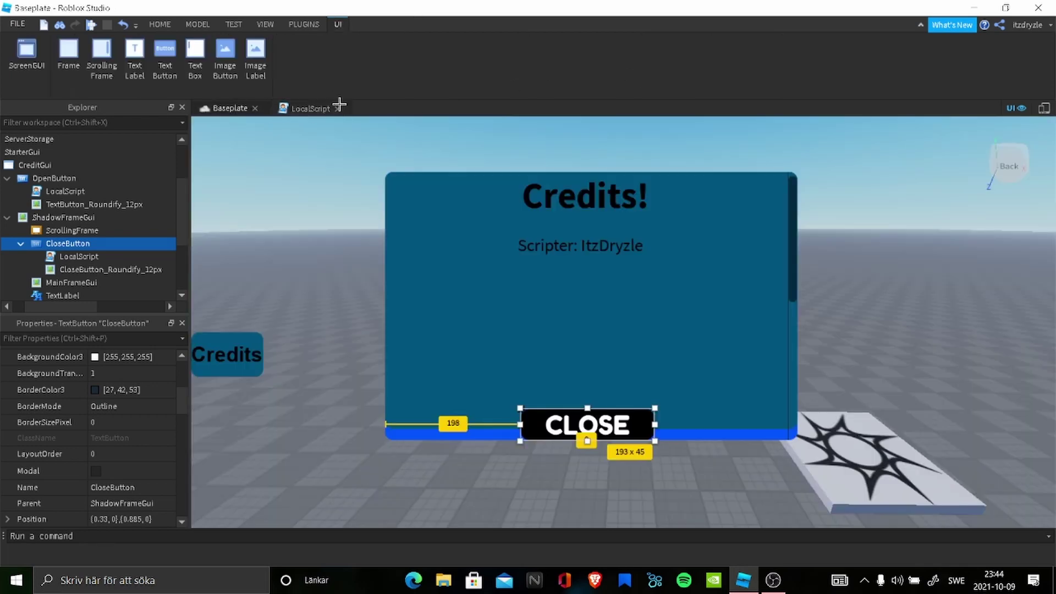
{"action": "left_click", "coordinate": [338, 109]}
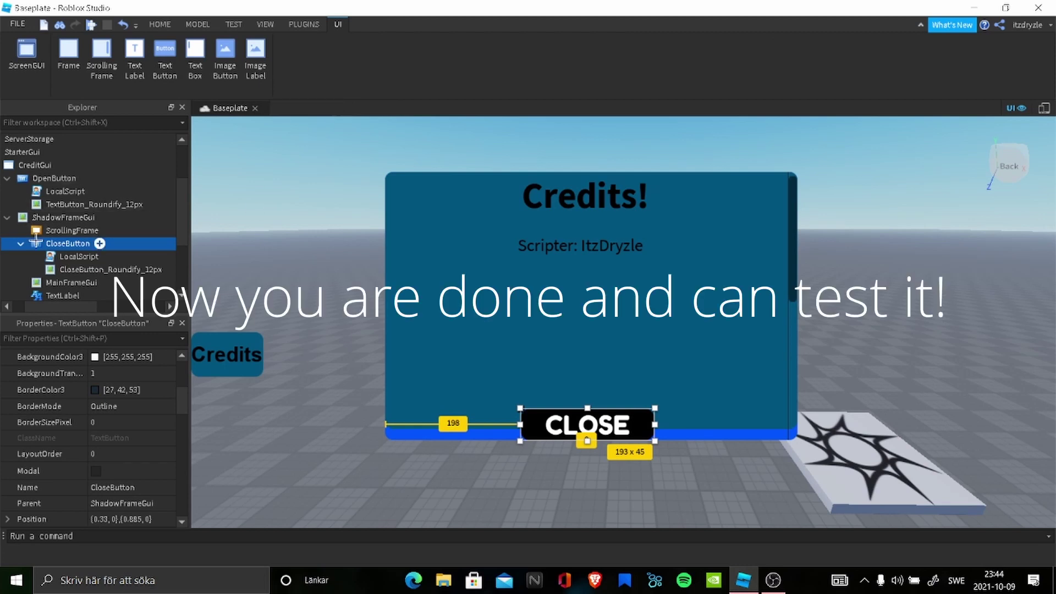
- Turn off the Visible property of ShadowFrameGui and clear the selection
{"action": "left_click", "coordinate": [9, 216]}
{"action": "left_click", "coordinate": [7, 178]}
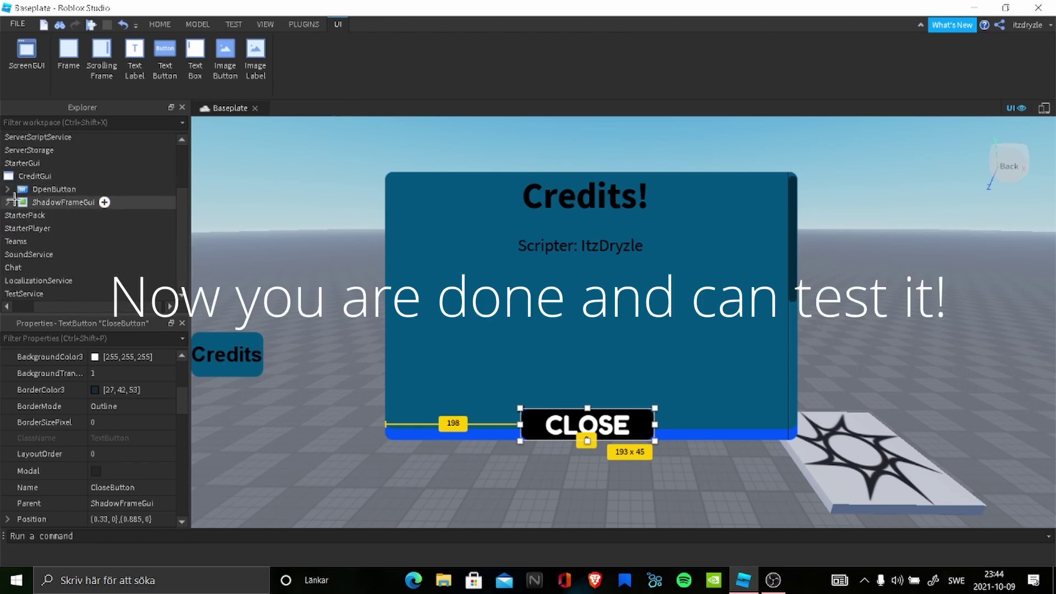
{"action": "left_click", "coordinate": [40, 203]}
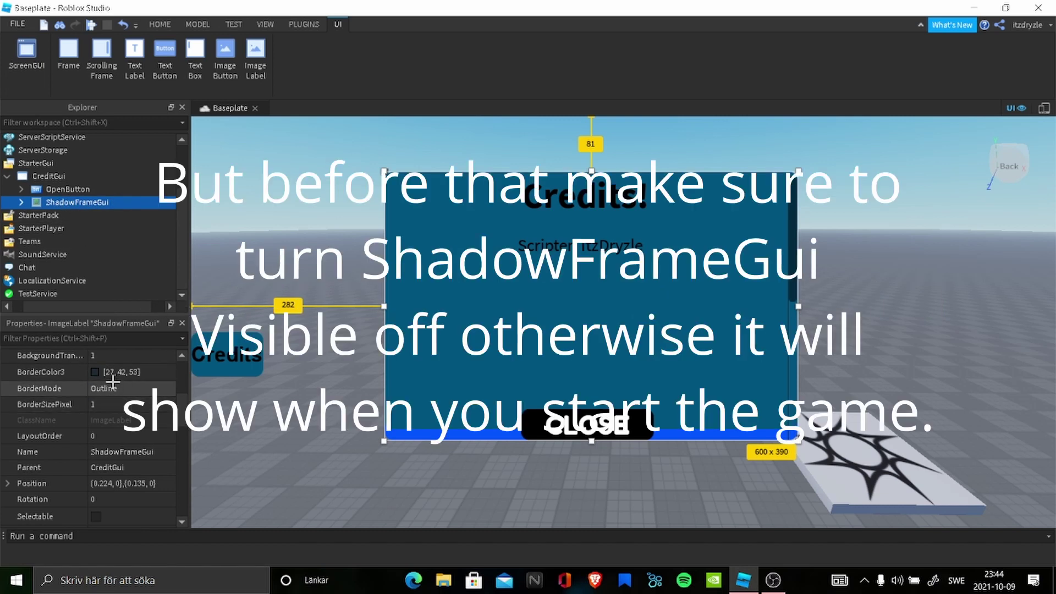
{"action": "scroll", "coordinate": [94, 360], "scroll_direction": "down", "scroll_amount": 2}
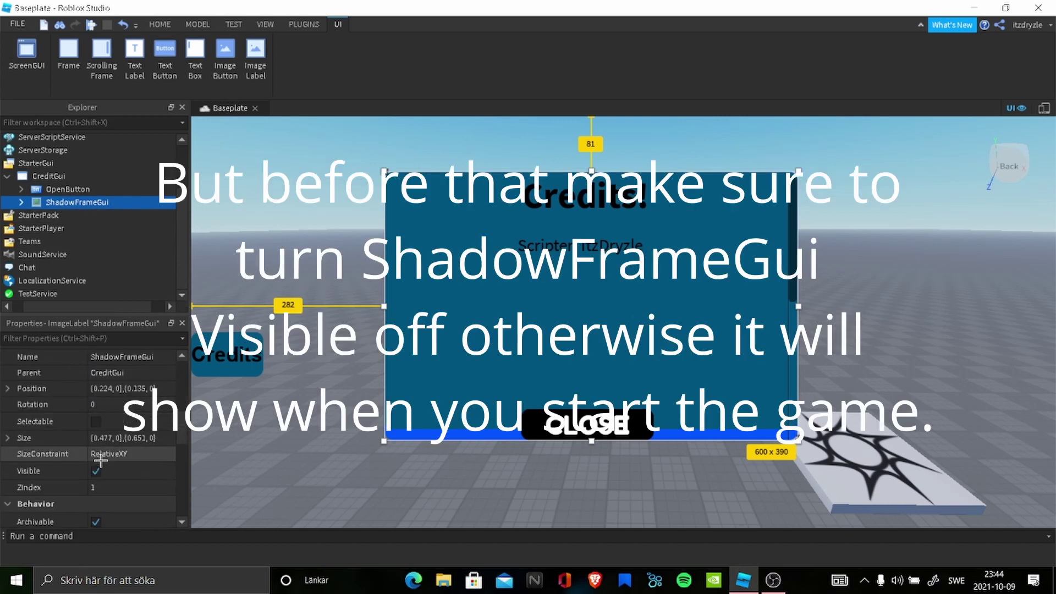
{"action": "left_click", "coordinate": [98, 471]}
{"action": "left_click", "coordinate": [286, 190]}
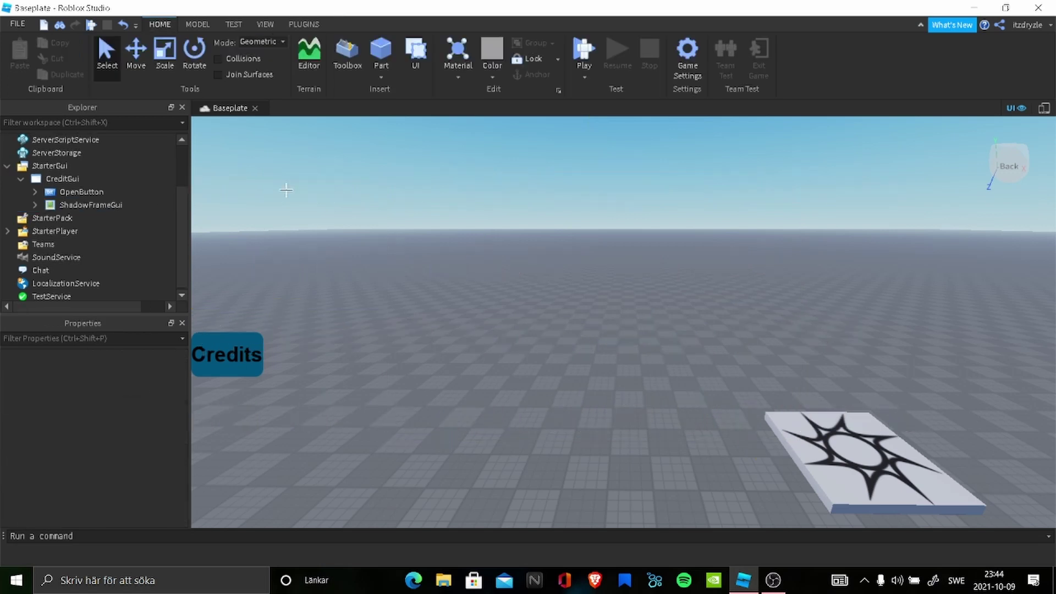
- Start a Play Here test of the place and walk the character around briefly
{"action": "left_click", "coordinate": [6, 24]}
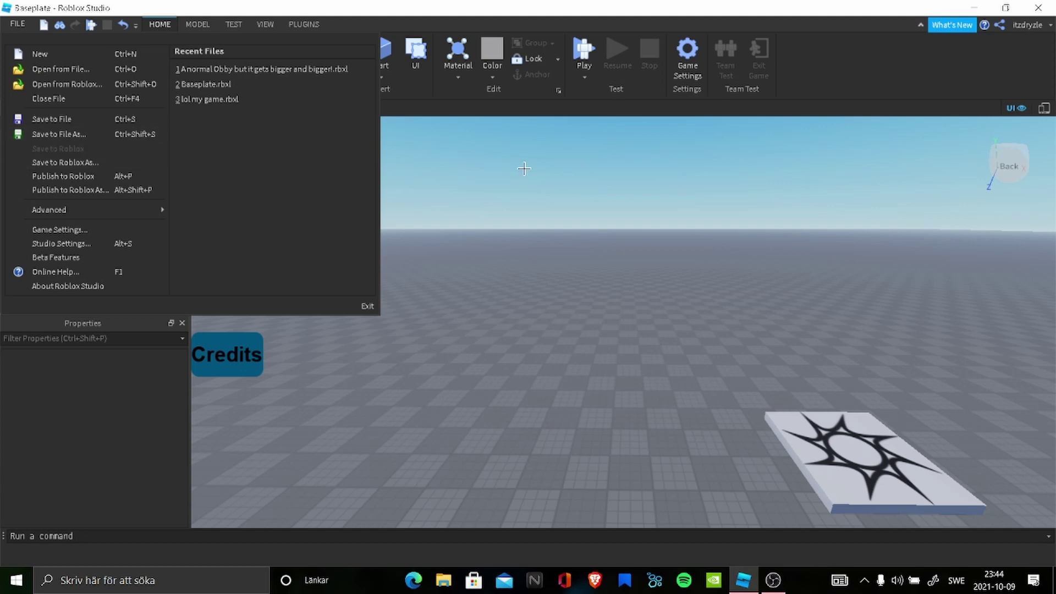
{"action": "left_click", "coordinate": [507, 181]}
{"action": "left_click", "coordinate": [584, 77]}
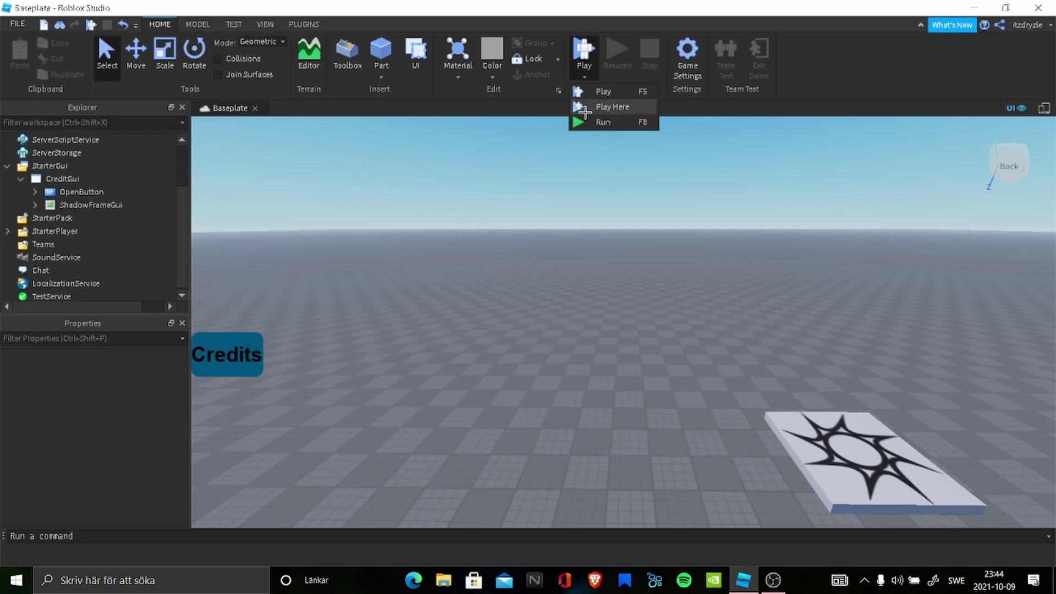
{"action": "left_click", "coordinate": [607, 108]}
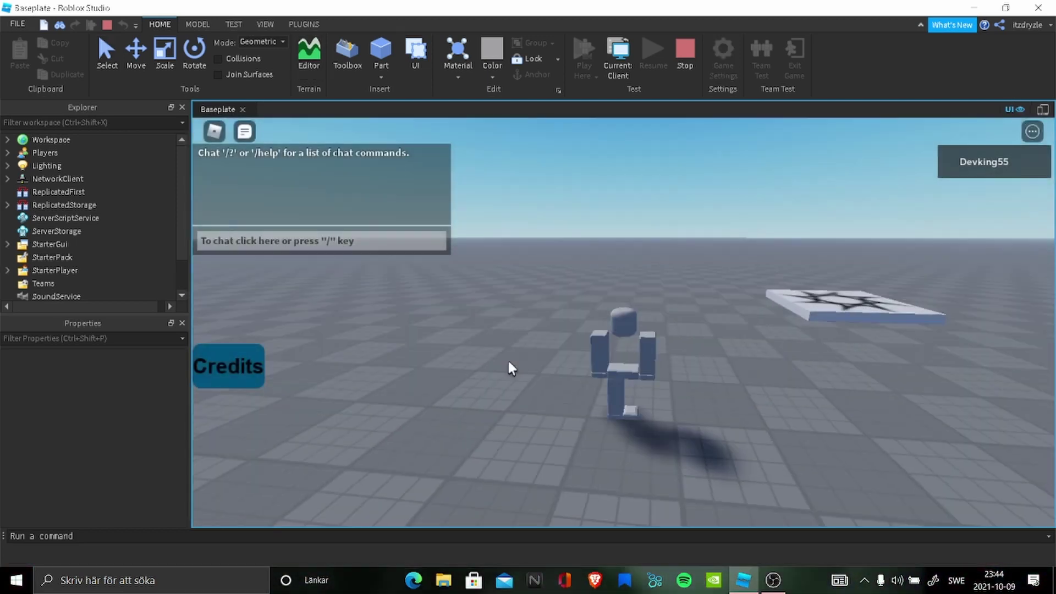
{"action": "key", "text": "a"}
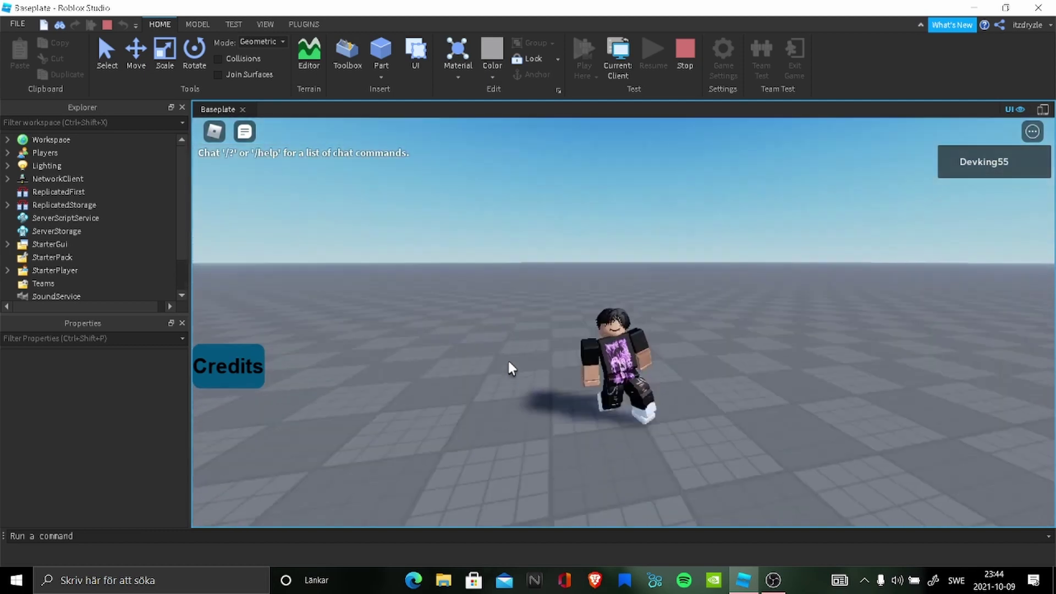
- Test the credits GUI in the running game by opening the frame, scrolling it and closing it
{"action": "left_click", "coordinate": [259, 365]}
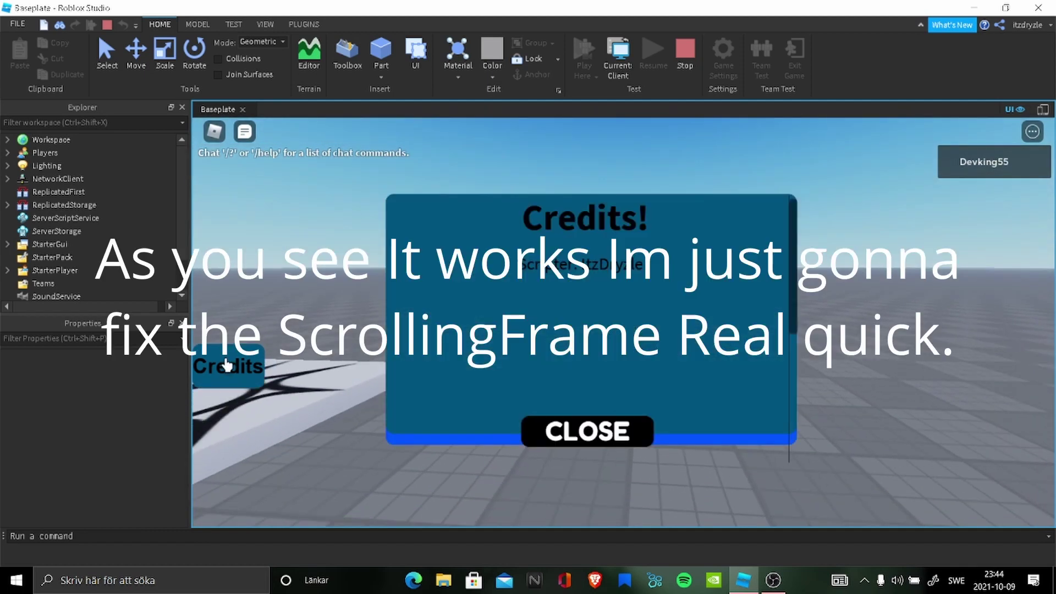
{"action": "scroll", "coordinate": [605, 360], "scroll_direction": "down", "scroll_amount": 3}
{"action": "scroll", "coordinate": [609, 325], "scroll_direction": "up", "scroll_amount": 3}
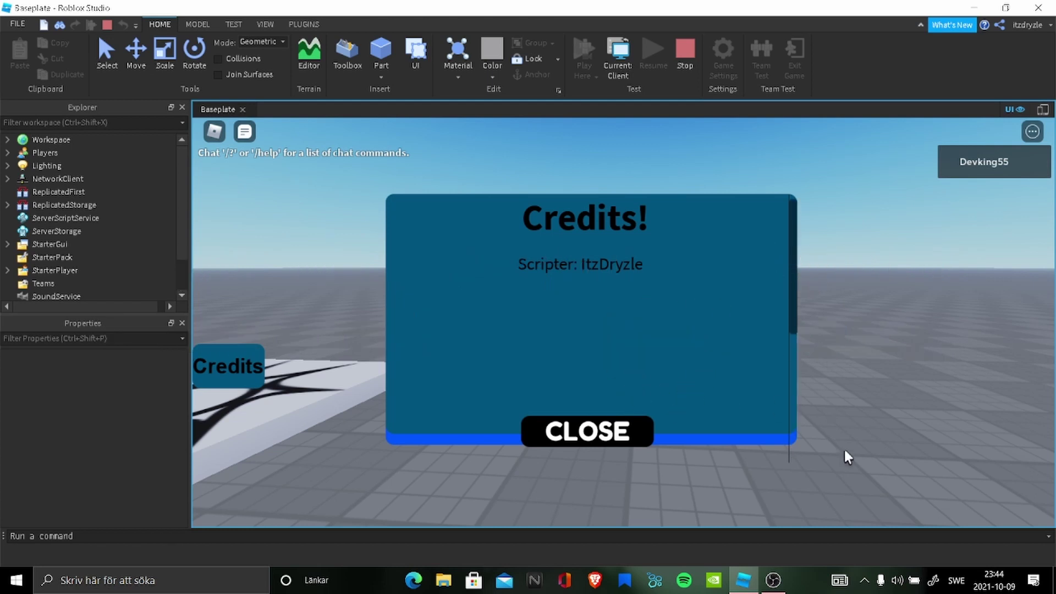
{"action": "left_click", "coordinate": [593, 435]}
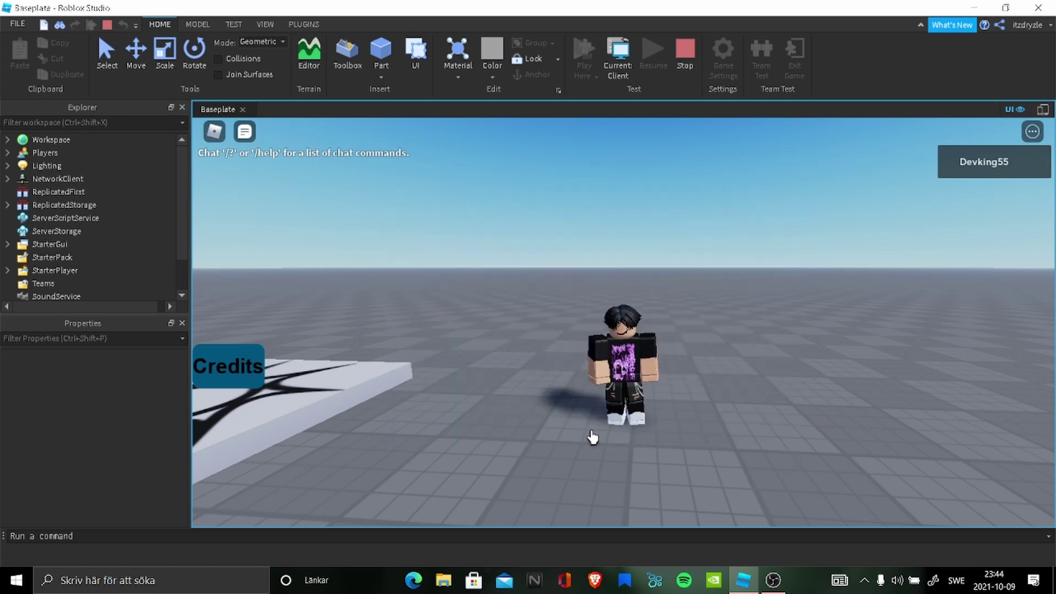
- Test the Credits and CLOSE buttons twice more with the character moved, and stop the play test
{"action": "key", "text": "d"}
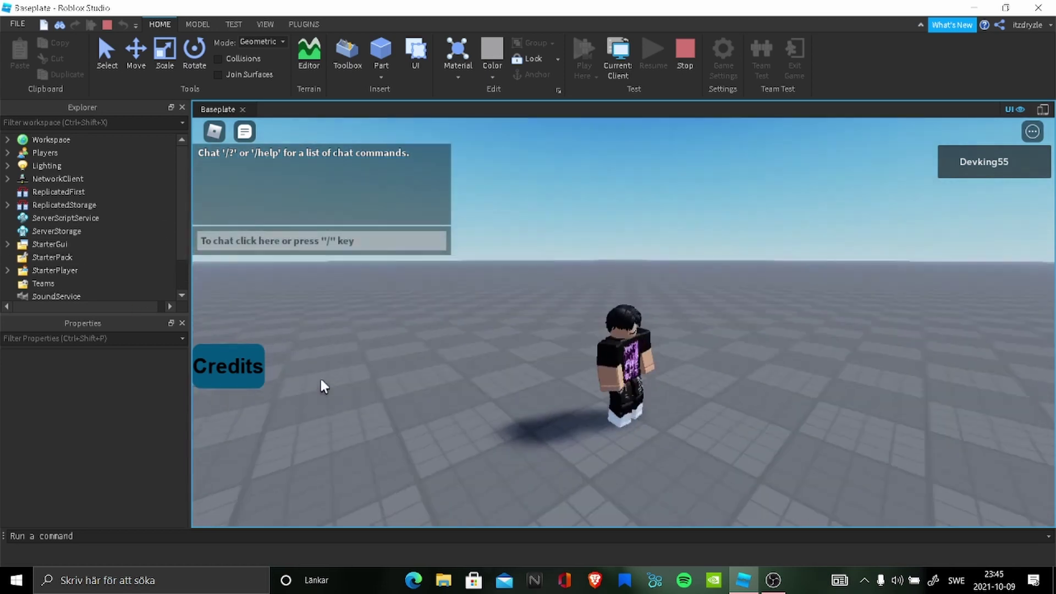
{"action": "left_click", "coordinate": [236, 377]}
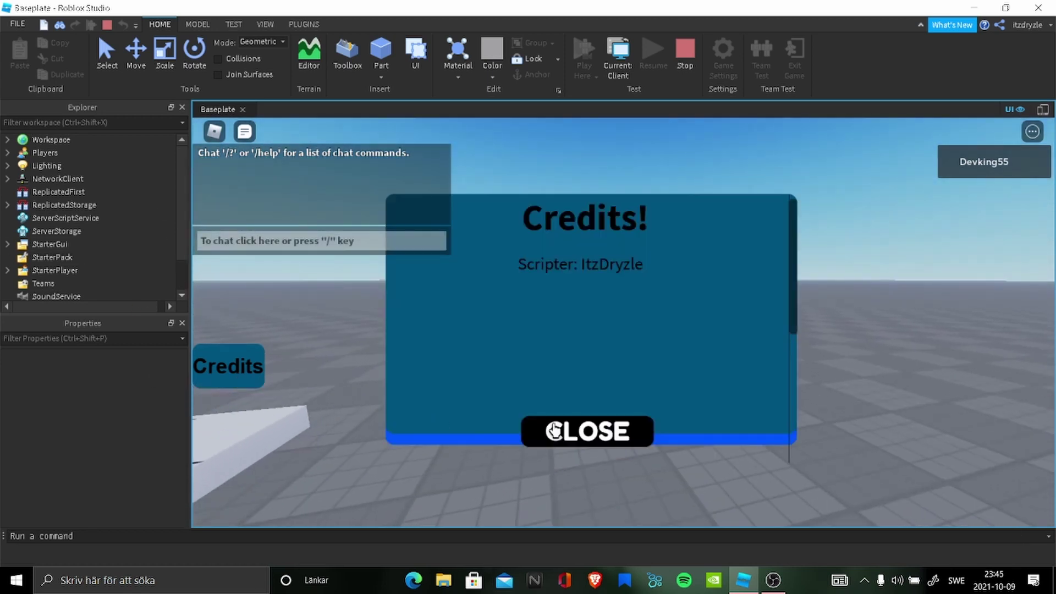
{"action": "left_click", "coordinate": [556, 422]}
{"action": "left_click", "coordinate": [259, 374]}
{"action": "left_click", "coordinate": [560, 438]}
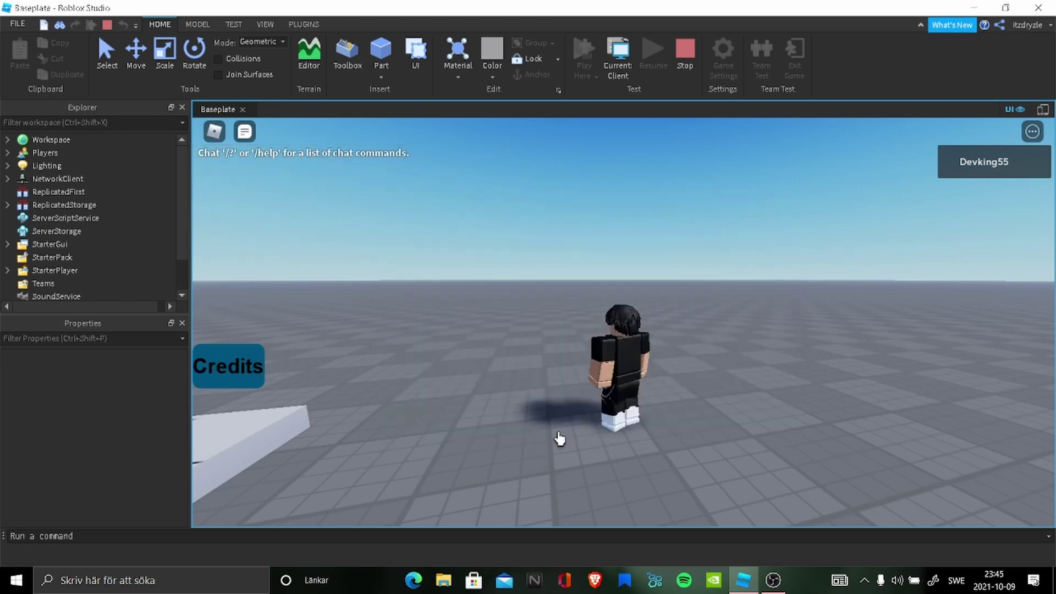
{"action": "left_click", "coordinate": [684, 58]}
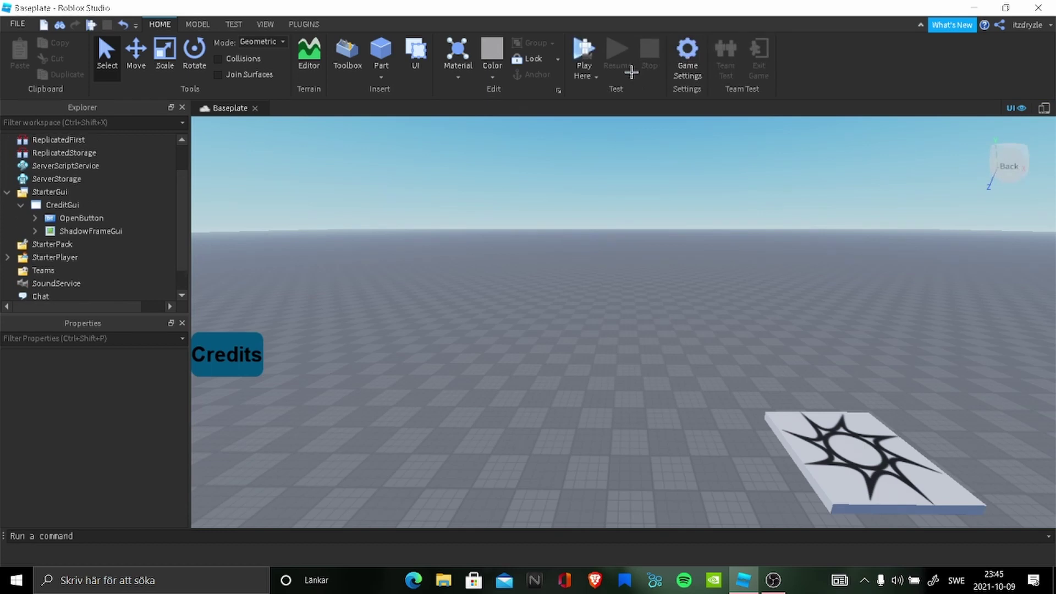
- Turn the Visible property of ShadowFrameGui back on for editing
{"action": "left_click", "coordinate": [68, 231]}
{"action": "left_click", "coordinate": [66, 217]}
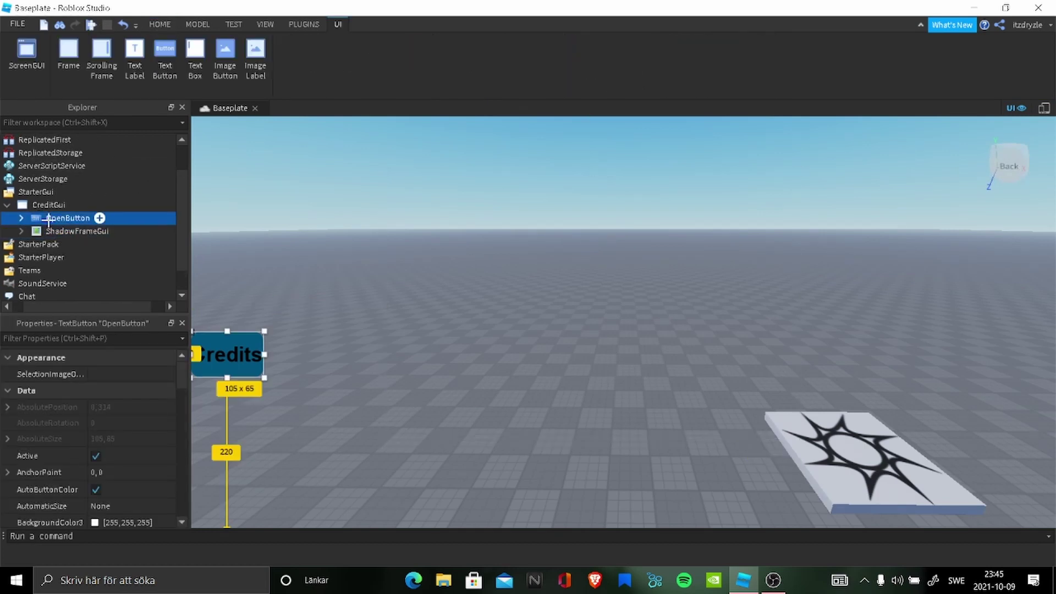
{"action": "left_click", "coordinate": [20, 204]}
{"action": "left_click", "coordinate": [15, 205]}
{"action": "left_click", "coordinate": [75, 231]}
{"action": "scroll", "coordinate": [69, 258], "scroll_direction": "down", "scroll_amount": 1}
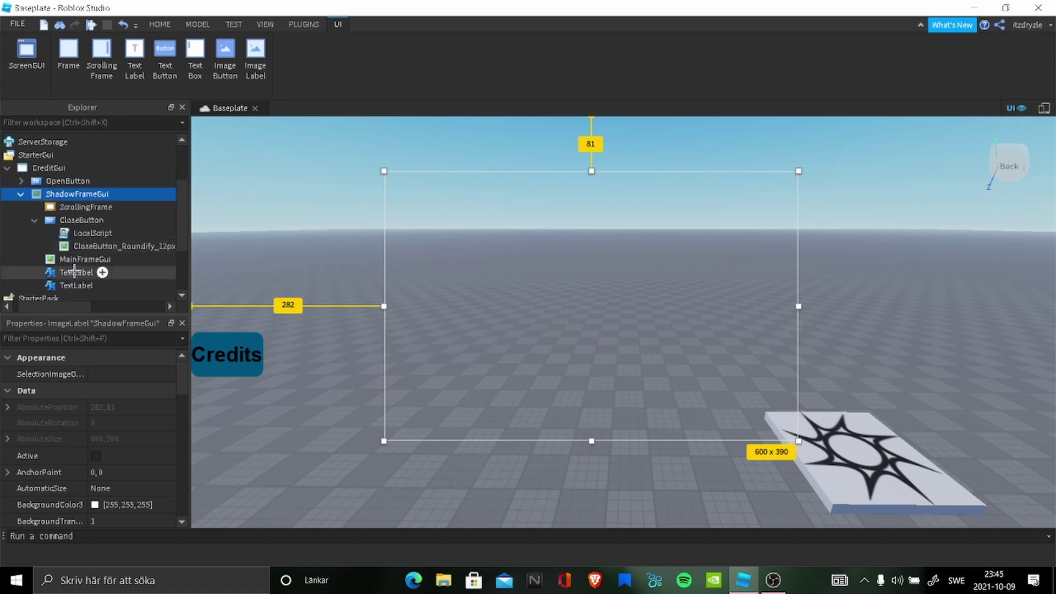
{"action": "left_click", "coordinate": [82, 245]}
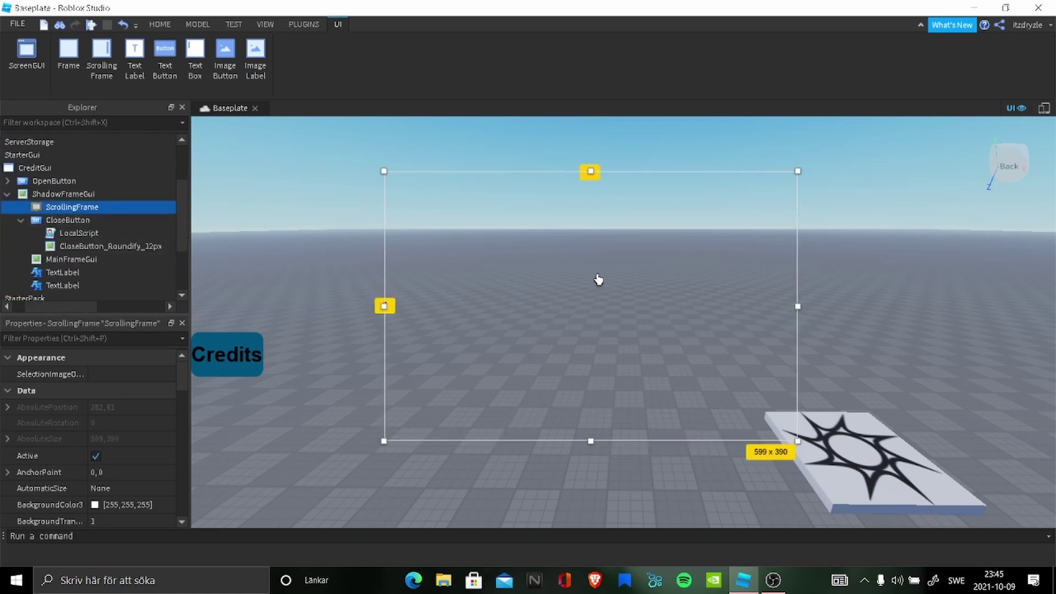
{"action": "left_click", "coordinate": [77, 194]}
{"action": "scroll", "coordinate": [63, 410], "scroll_direction": "down", "scroll_amount": 2}
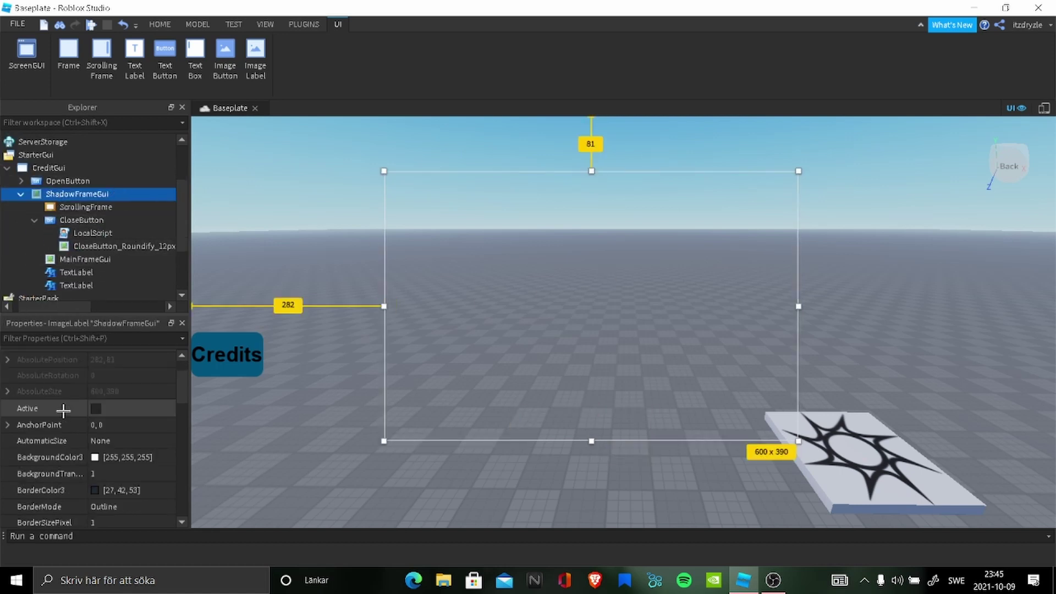
{"action": "scroll", "coordinate": [63, 409], "scroll_direction": "down", "scroll_amount": 3}
{"action": "left_click", "coordinate": [93, 493]}
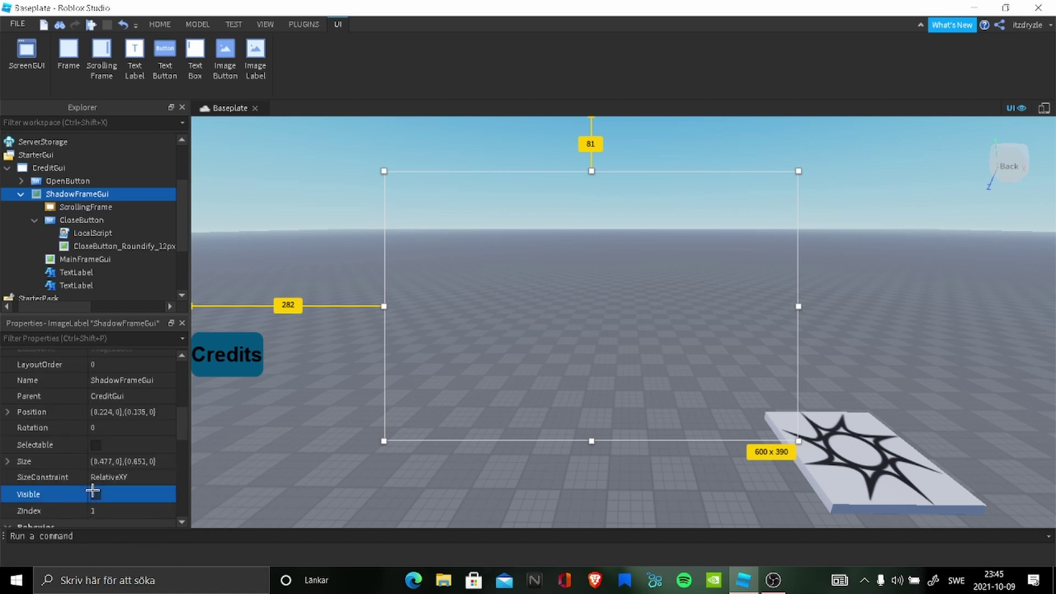
{"action": "left_click", "coordinate": [94, 493]}
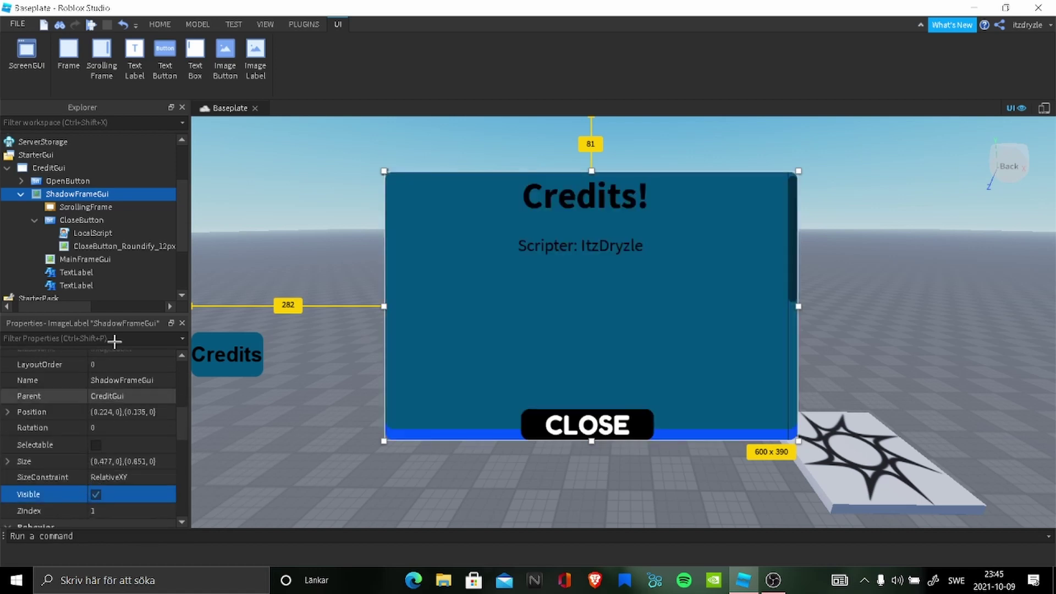
- Resize the ScrollingFrame to about 599 x 369 so it ends above the blue shadow strip of the frame
{"action": "left_click", "coordinate": [72, 207]}
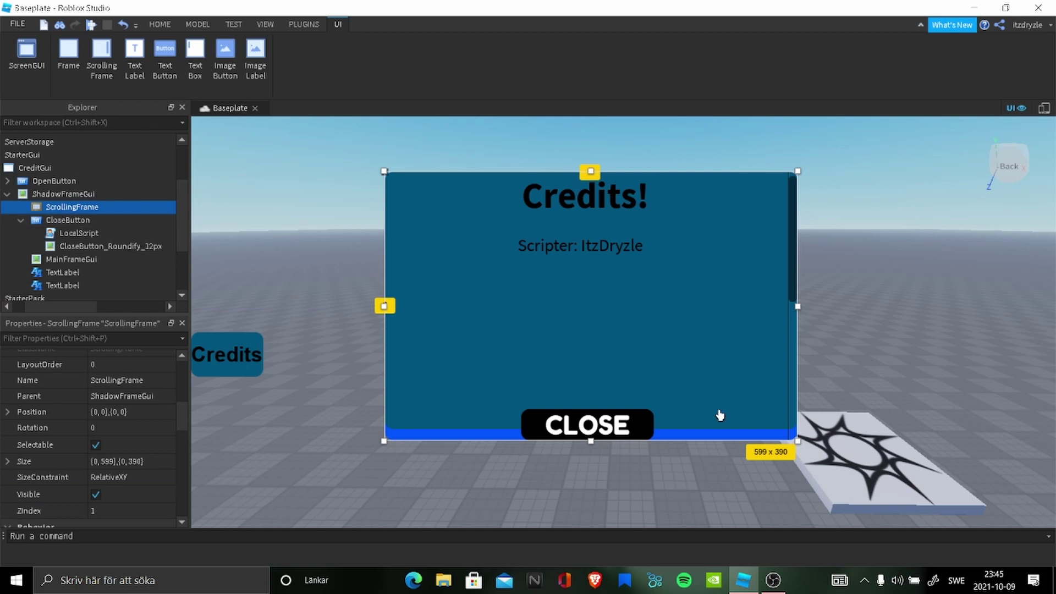
{"action": "mouse_move", "coordinate": [798, 438]}
{"action": "left_mouse_down"}
{"action": "mouse_move", "coordinate": [773, 425]}
{"action": "mouse_move", "coordinate": [796, 429]}
{"action": "left_mouse_up"}
{"action": "left_click_drag", "start_coordinate": [709, 315], "coordinate": [728, 301]}
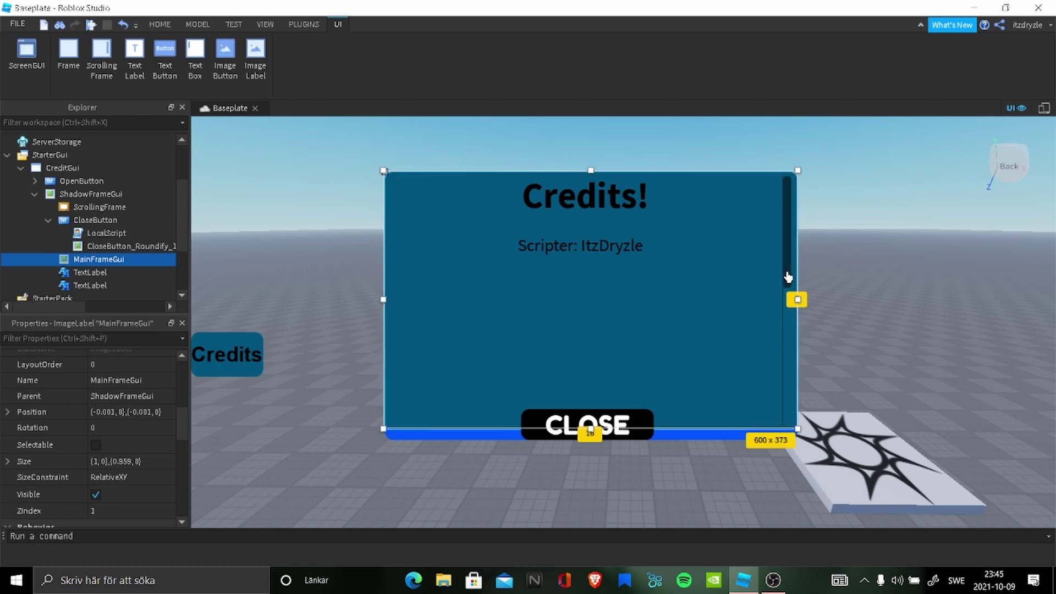
{"action": "left_click_drag", "start_coordinate": [789, 276], "coordinate": [789, 275]}
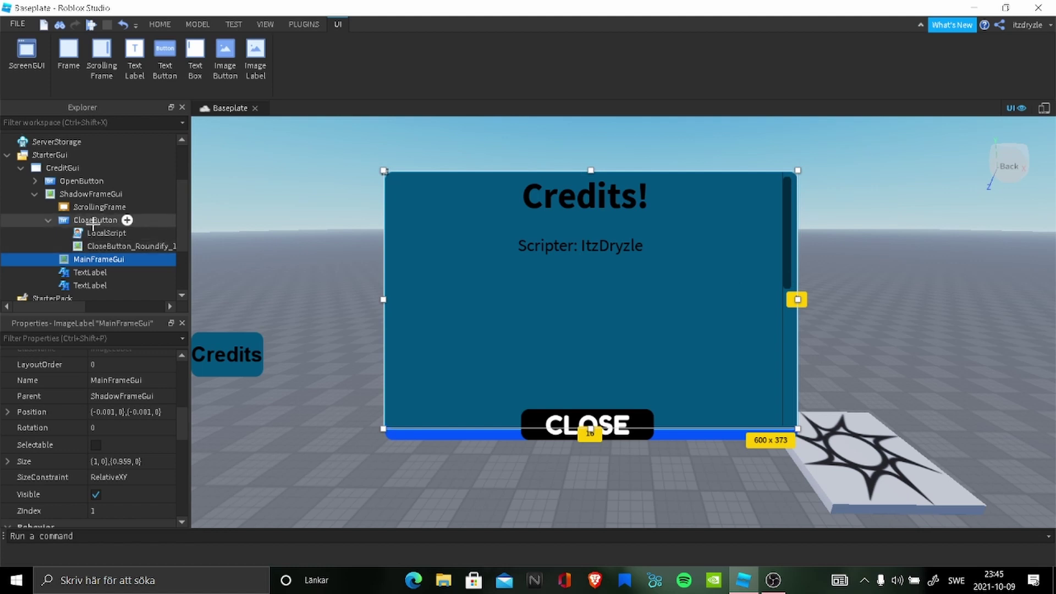
{"action": "left_click", "coordinate": [115, 208]}
{"action": "left_click_drag", "start_coordinate": [792, 297], "coordinate": [798, 304]}
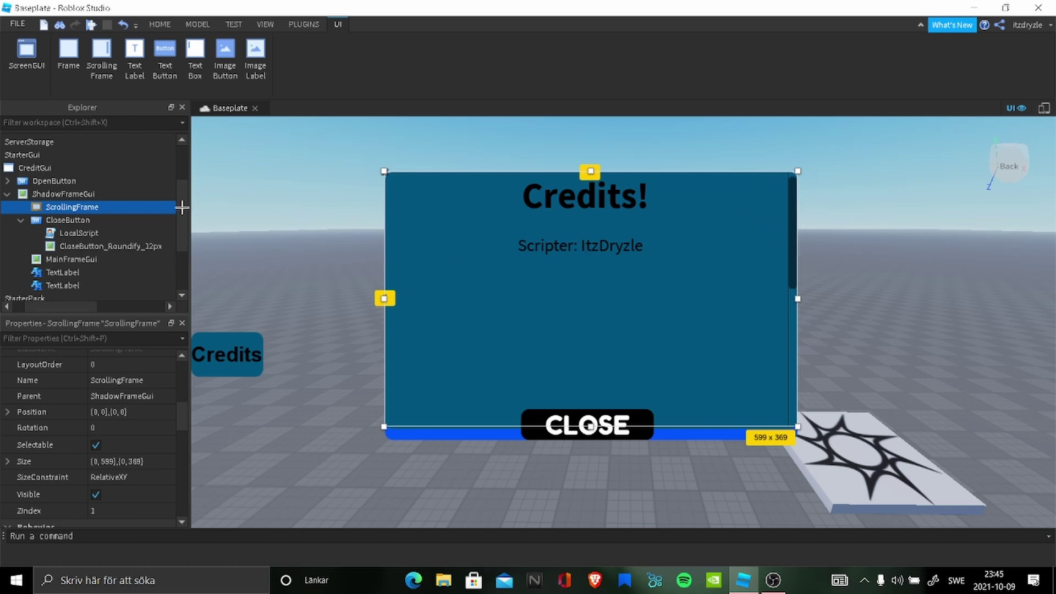
- Collapse the CreditGui hierarchy in the Explorer and clear the selection
{"action": "left_click", "coordinate": [33, 193]}
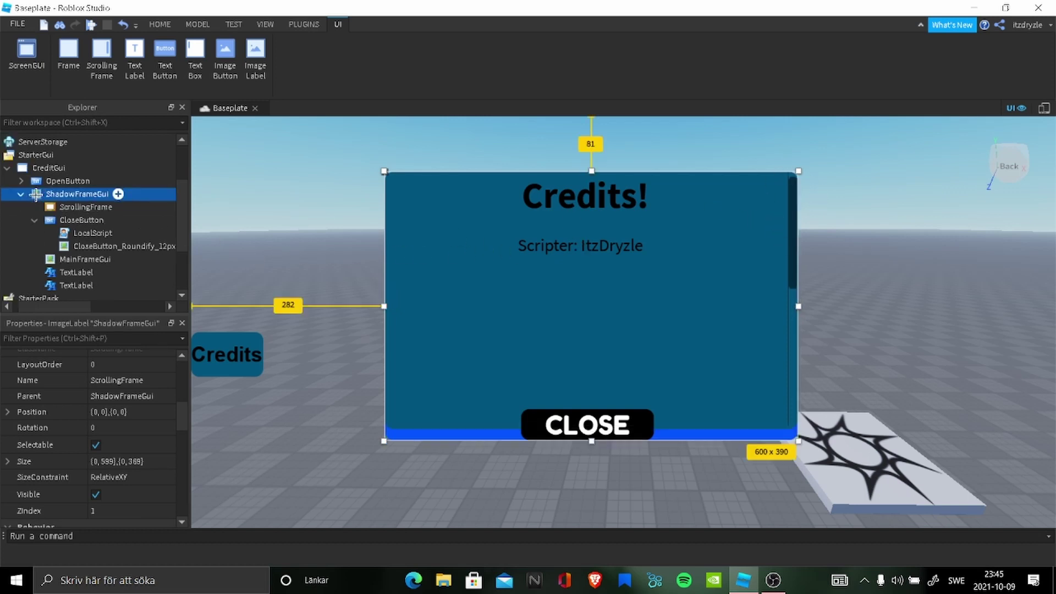
{"action": "left_click", "coordinate": [7, 181]}
{"action": "left_click", "coordinate": [22, 220]}
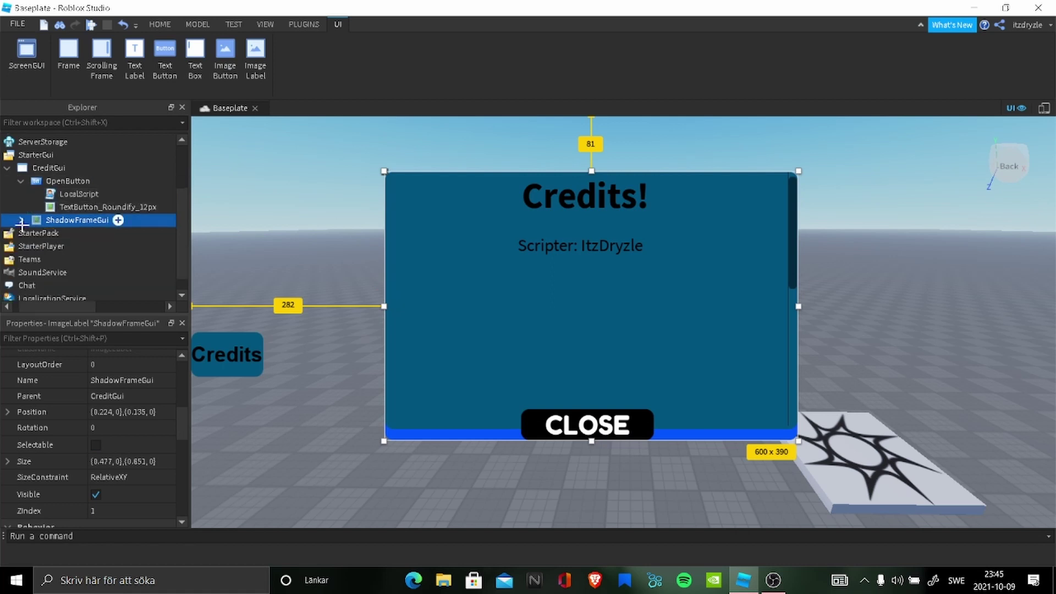
{"action": "left_click", "coordinate": [19, 182]}
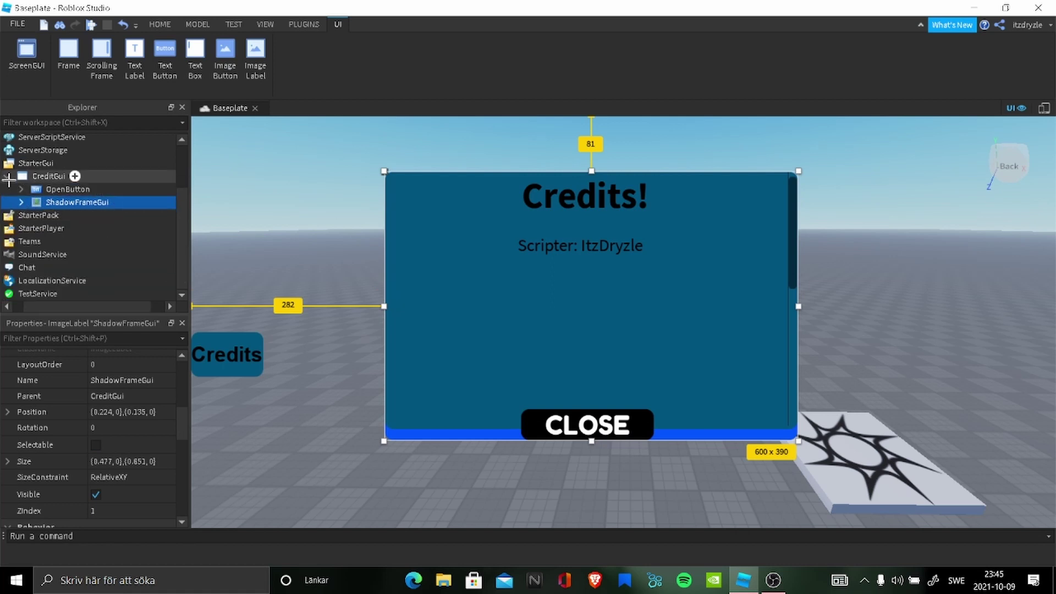
{"action": "left_click", "coordinate": [7, 176]}
{"action": "left_click", "coordinate": [603, 477]}
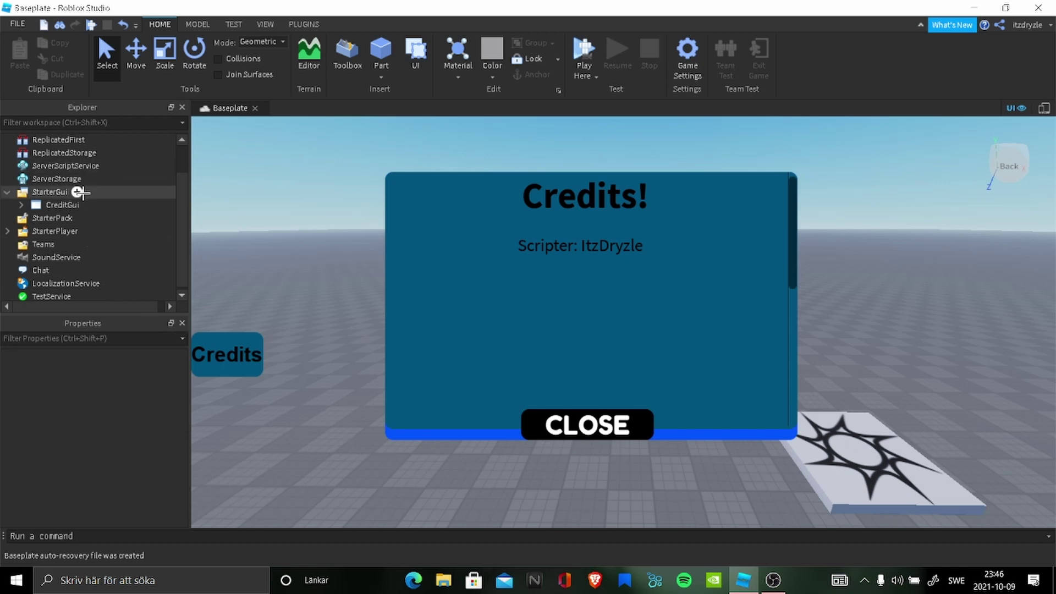
- Expand CreditGui and ShadowFrameGui in the Explorer to review the names of their child objects
{"action": "scroll", "coordinate": [143, 203], "scroll_direction": "up", "scroll_amount": 1}
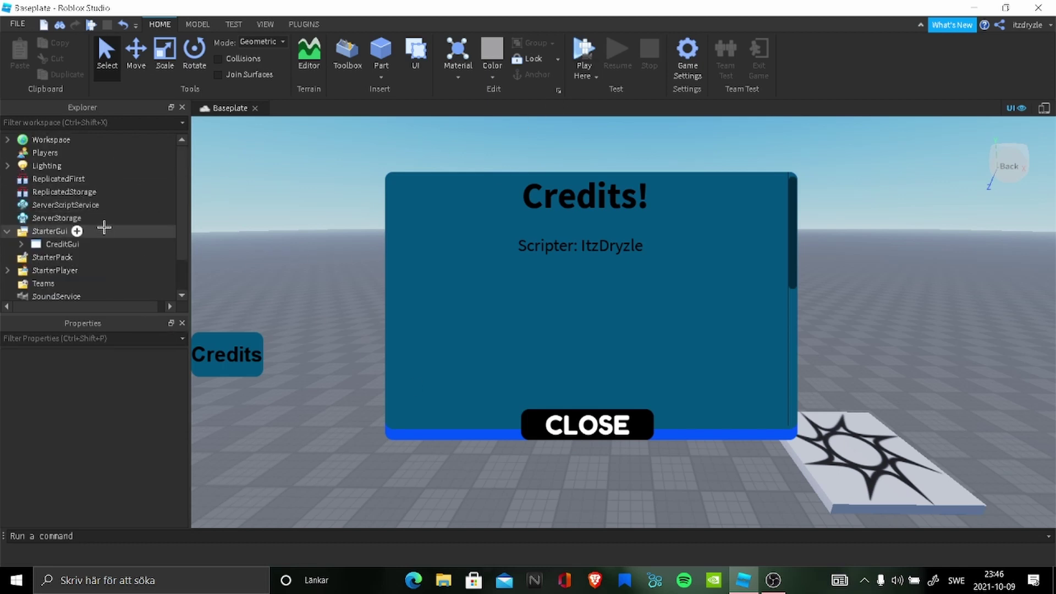
{"action": "left_click", "coordinate": [65, 244]}
{"action": "left_click", "coordinate": [20, 244]}
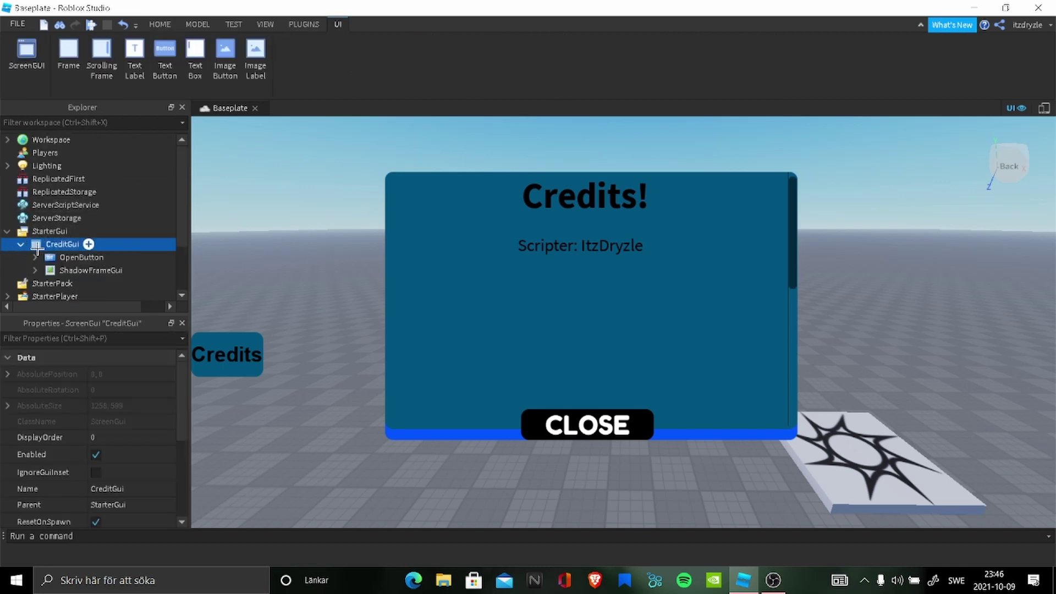
{"action": "left_click", "coordinate": [77, 270]}
{"action": "right_click", "coordinate": [71, 270]}
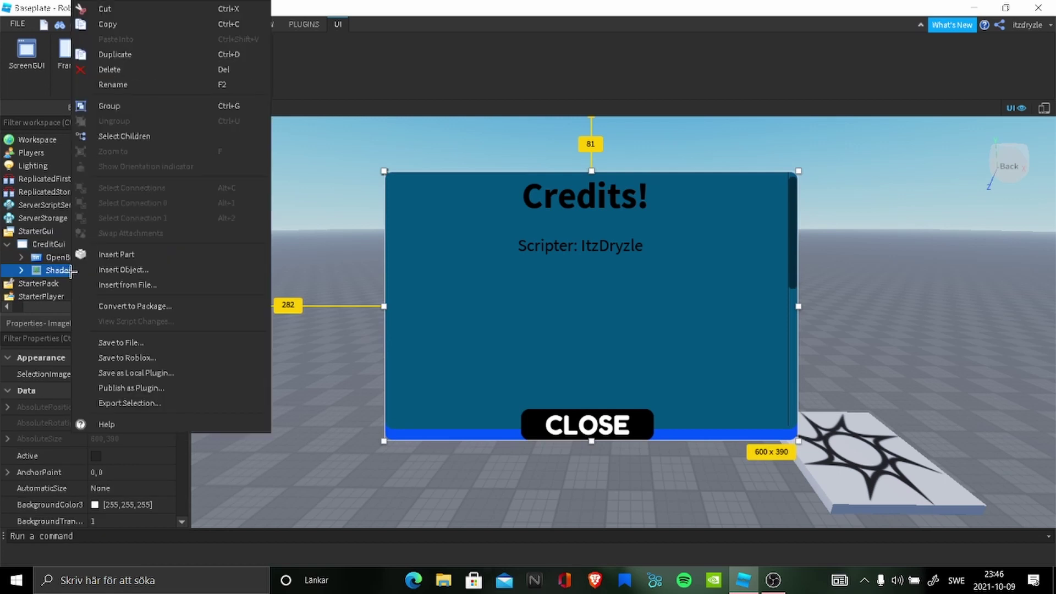
{"action": "left_click", "coordinate": [140, 84]}
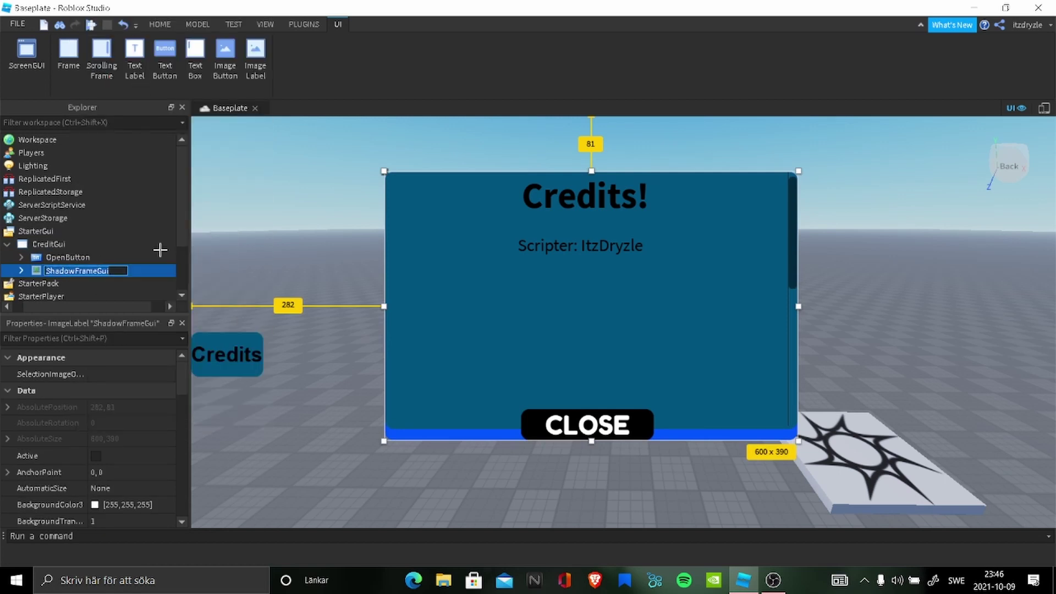
{"action": "left_click", "coordinate": [21, 270]}
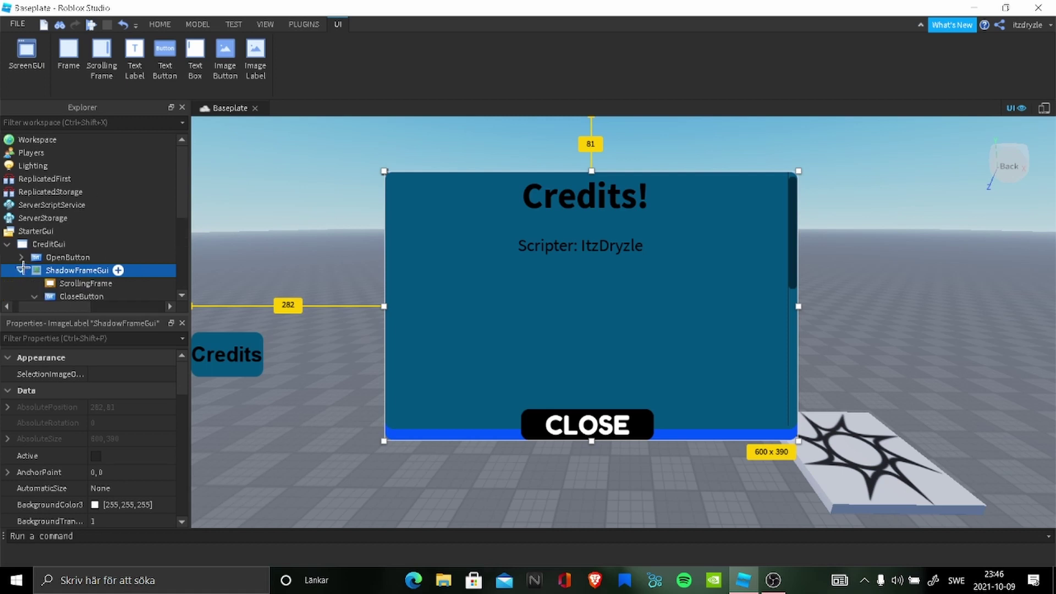
{"action": "scroll", "coordinate": [51, 236], "scroll_direction": "down", "scroll_amount": 1}
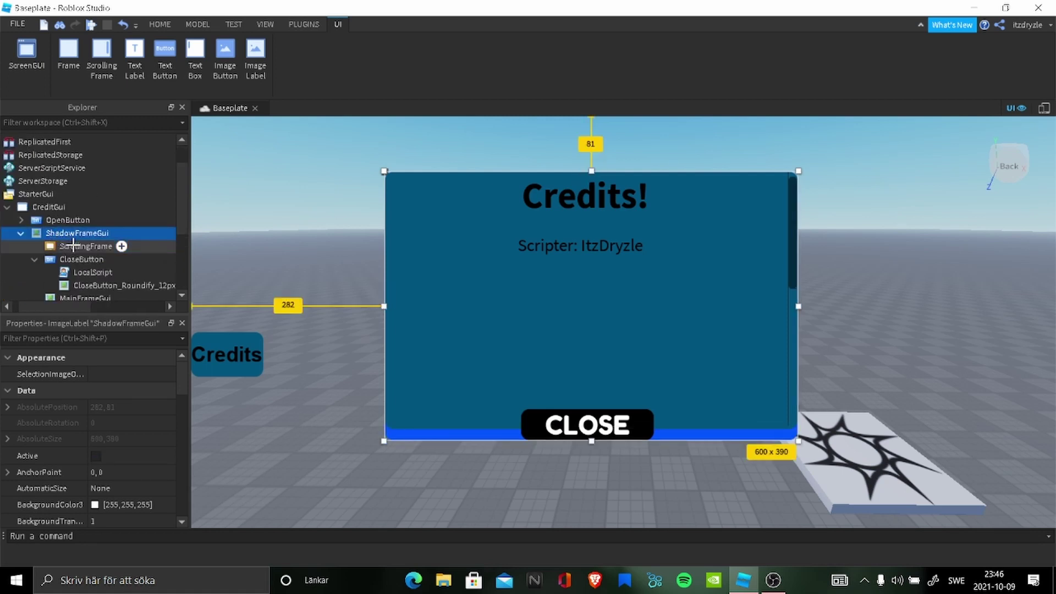
- Turn off the Visible property of ShadowFrameGui so the credits frame starts hidden
{"action": "scroll", "coordinate": [82, 380], "scroll_direction": "down", "scroll_amount": 3}
{"action": "scroll", "coordinate": [107, 384], "scroll_direction": "up", "scroll_amount": 2}
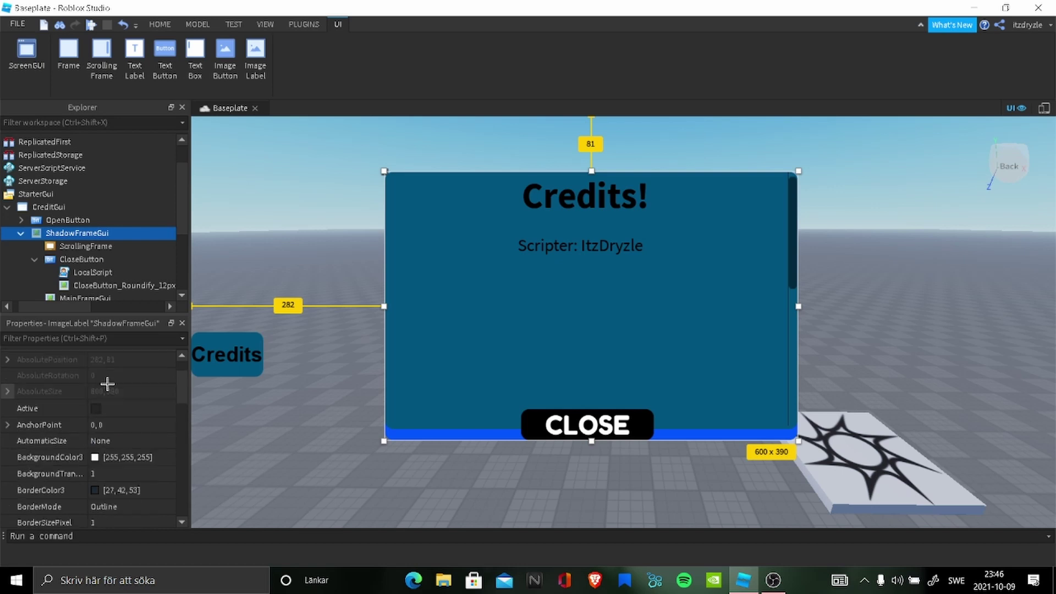
{"action": "left_click", "coordinate": [77, 259]}
{"action": "scroll", "coordinate": [64, 269], "scroll_direction": "down", "scroll_amount": 1}
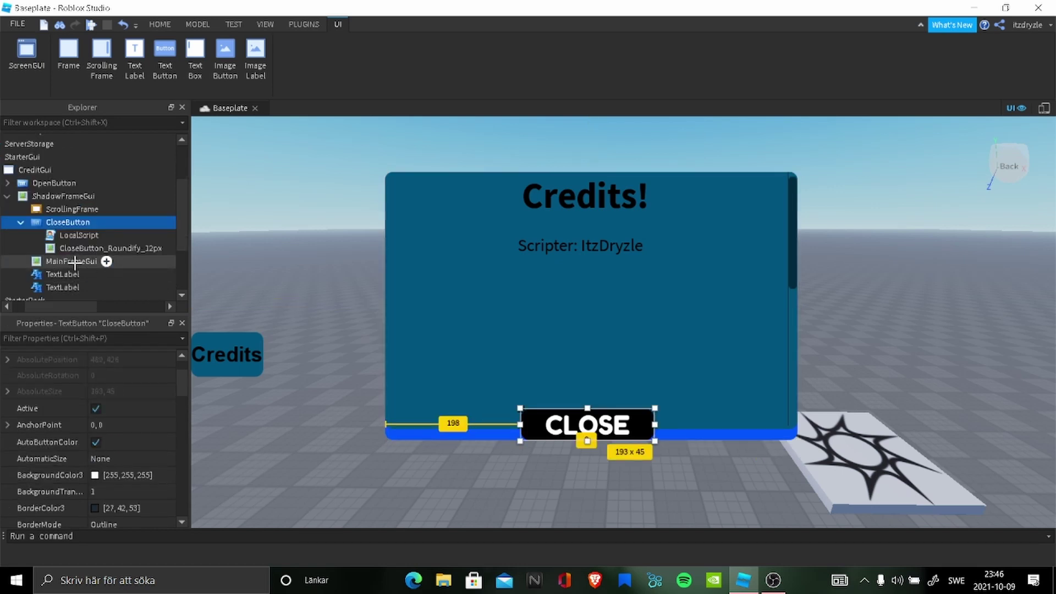
{"action": "left_click", "coordinate": [69, 209]}
{"action": "left_click", "coordinate": [55, 196]}
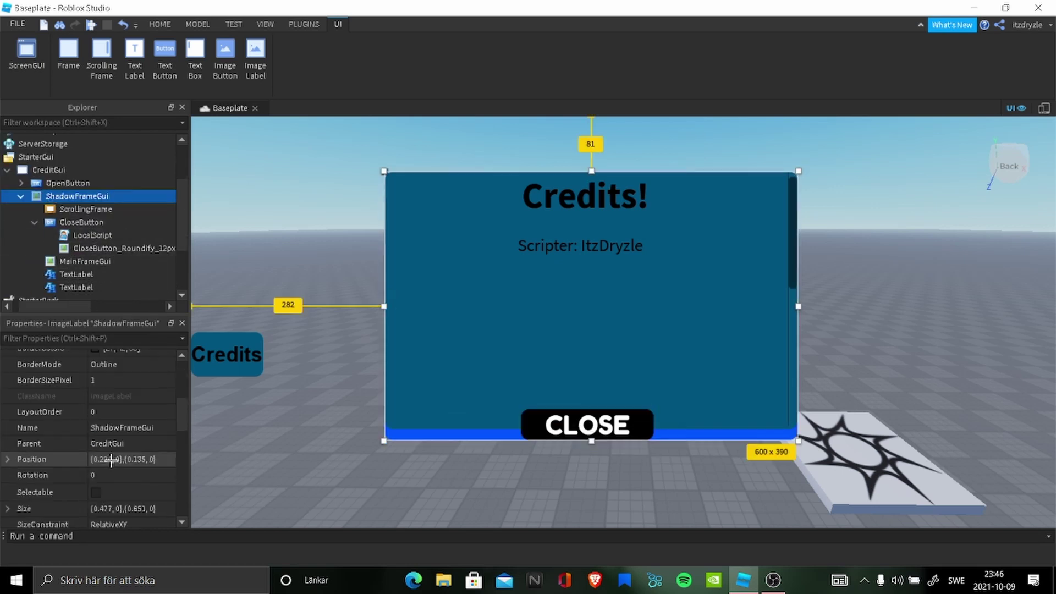
{"action": "scroll", "coordinate": [110, 462], "scroll_direction": "down", "scroll_amount": 4}
{"action": "left_click", "coordinate": [95, 397]}
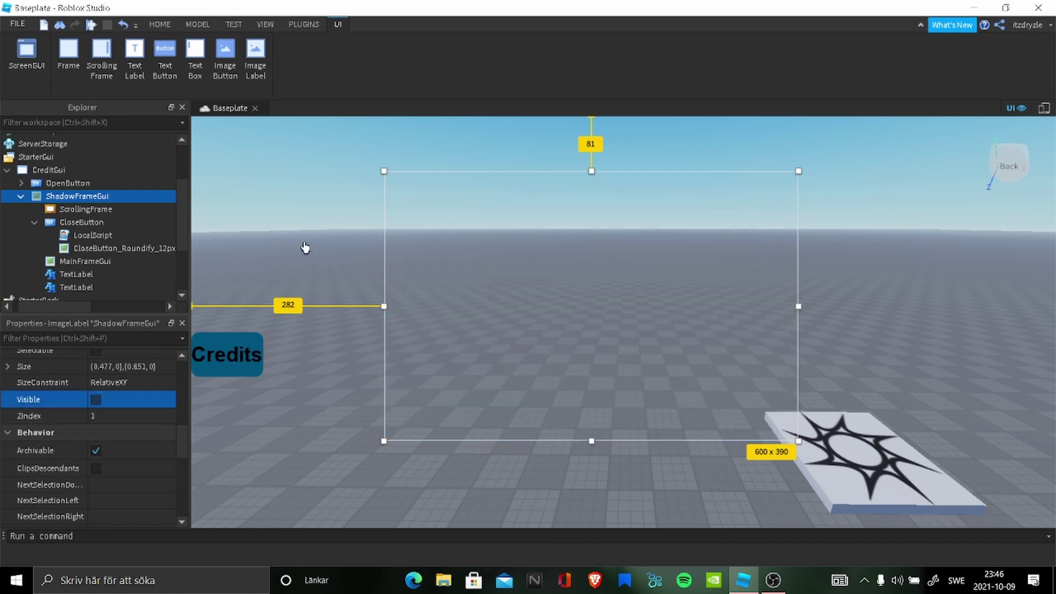
- Start a Play Here test and open the credits frame with the in-game Credits button
{"action": "left_click", "coordinate": [376, 166]}
{"action": "left_click", "coordinate": [583, 75]}
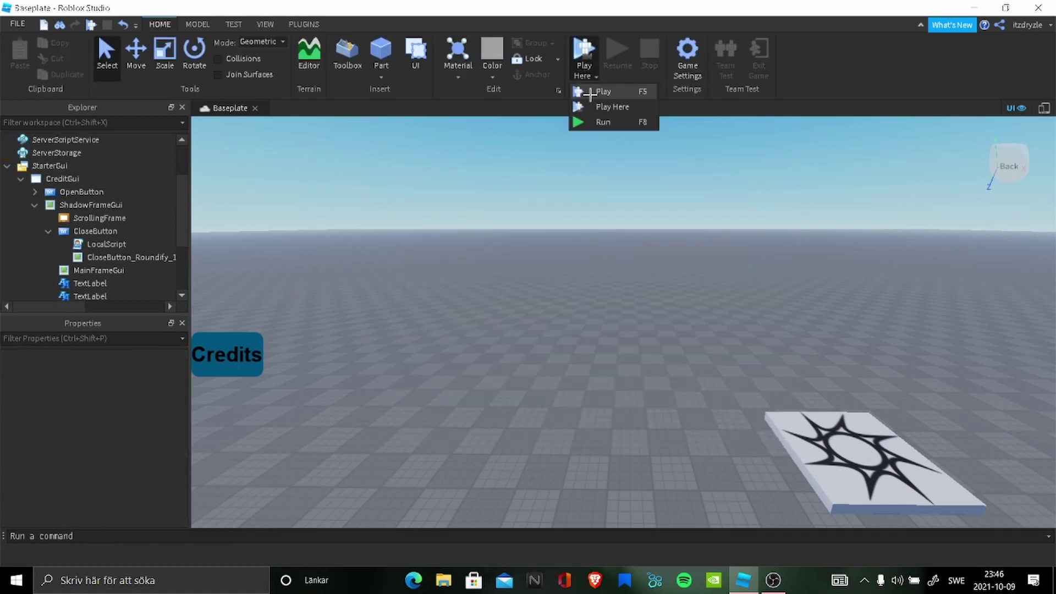
{"action": "left_click", "coordinate": [590, 108]}
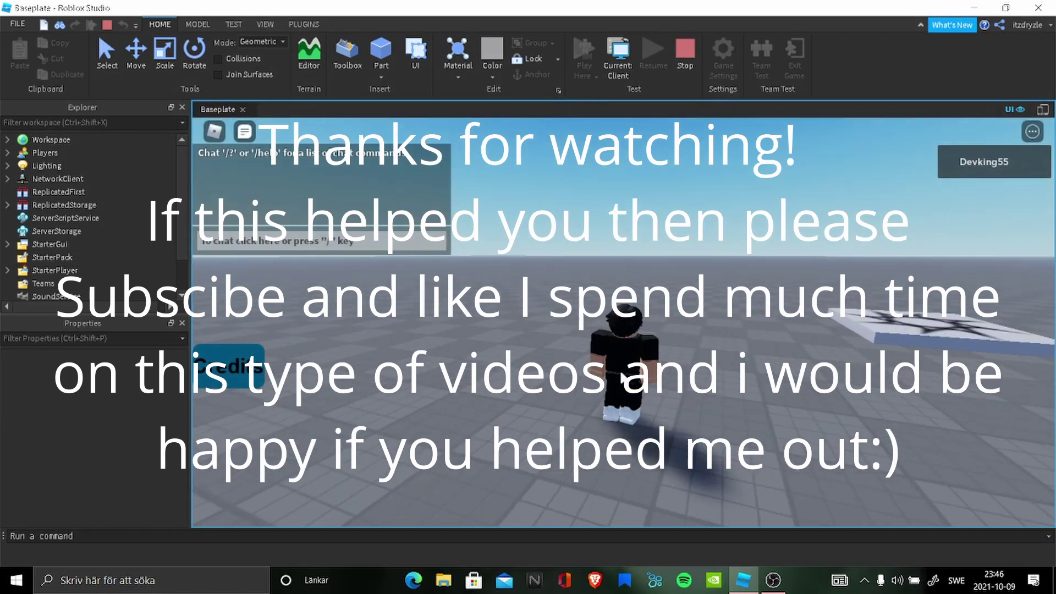
{"action": "left_click", "coordinate": [209, 367]}
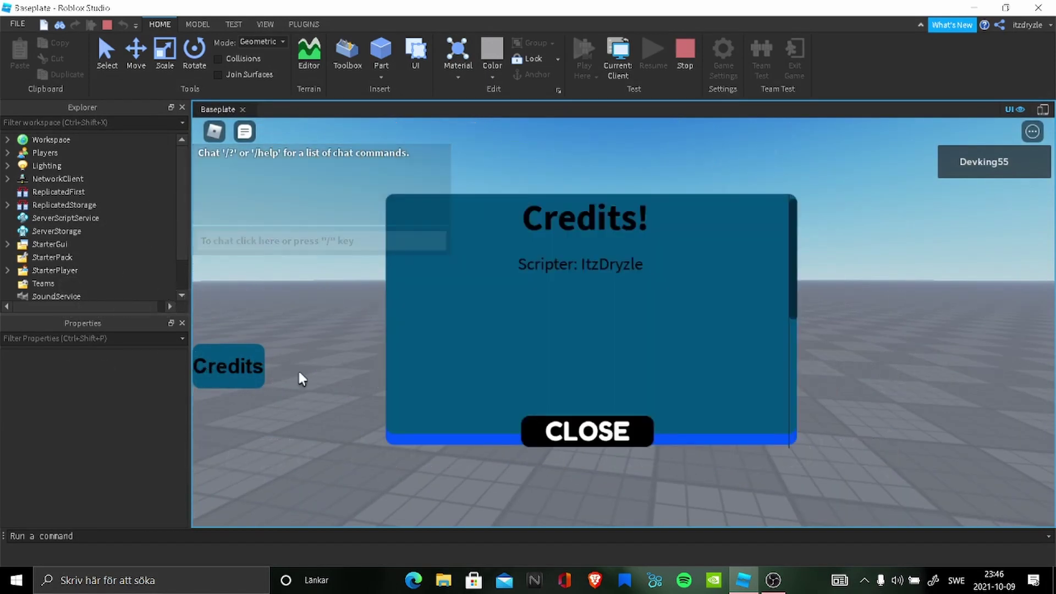